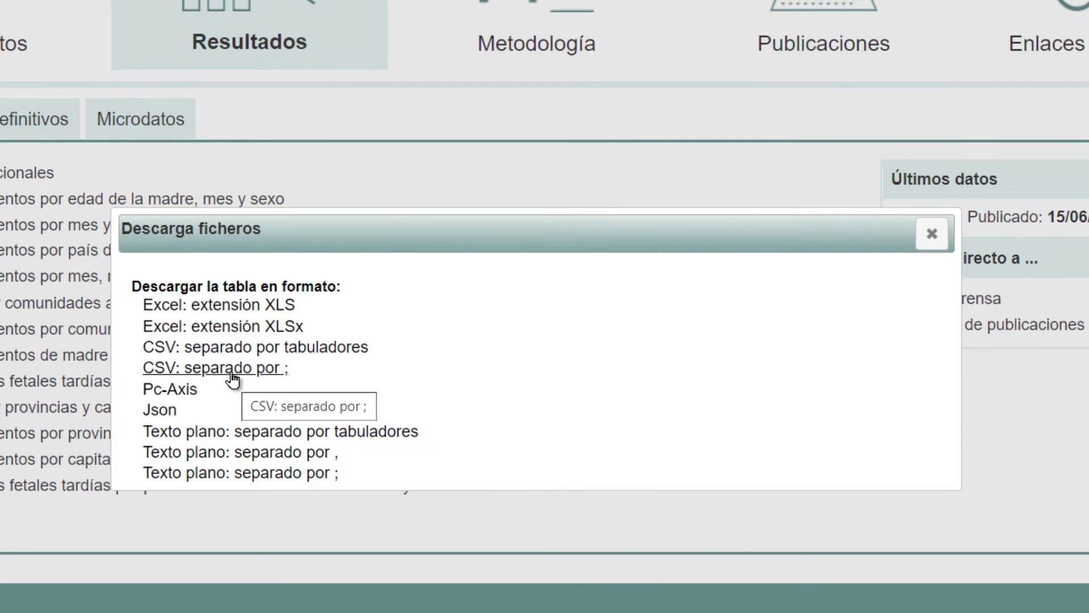
Copy the link address of the semicolon-separated CSV download and switch to the Importar Datos Google Sheets spreadsheet.
{"action": "right_click", "coordinate": [231, 371]}
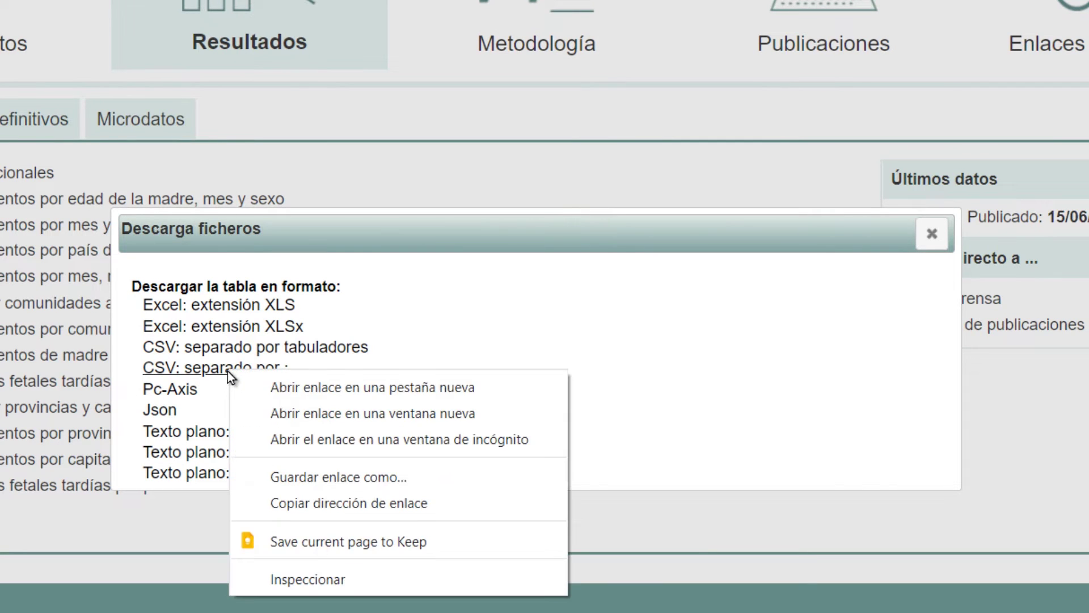
{"action": "left_click", "coordinate": [299, 502]}
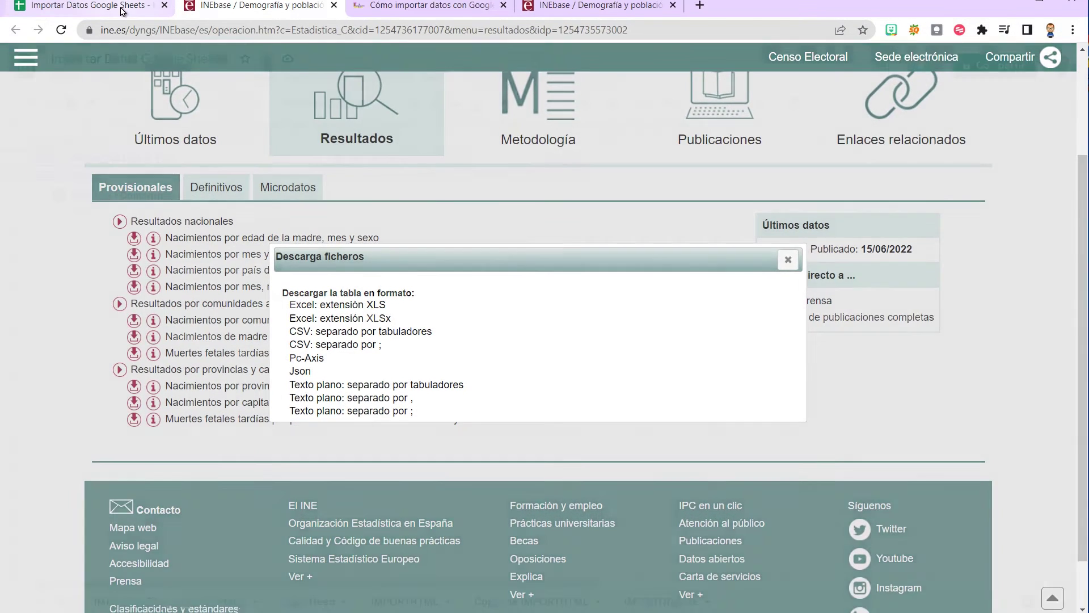
{"action": "left_click", "coordinate": [119, 3]}
{"action": "left_click", "coordinate": [67, 205]}
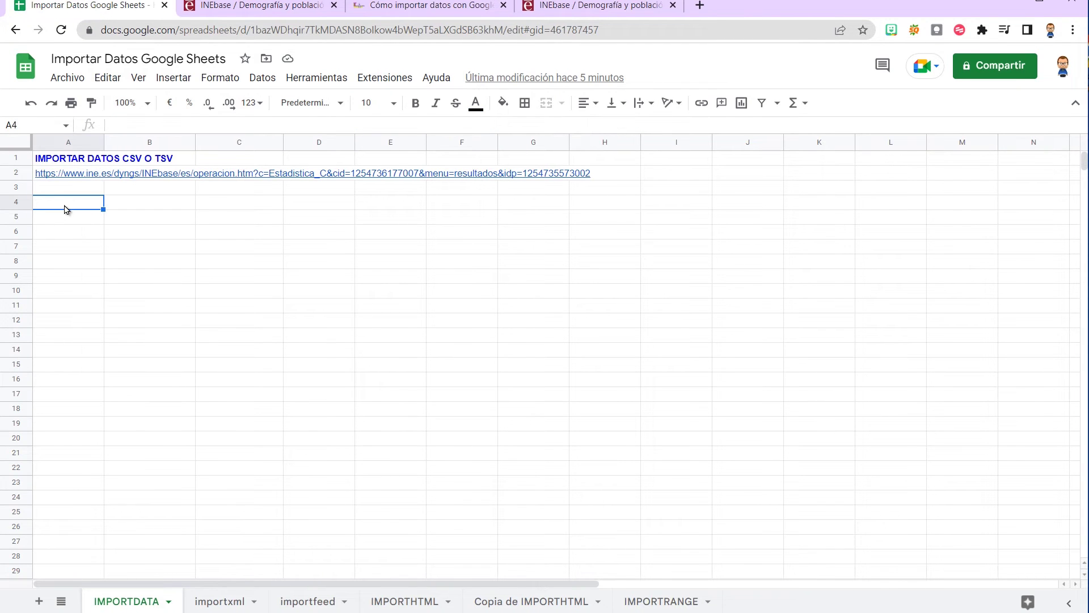
{"action": "type", "text": "¿"}
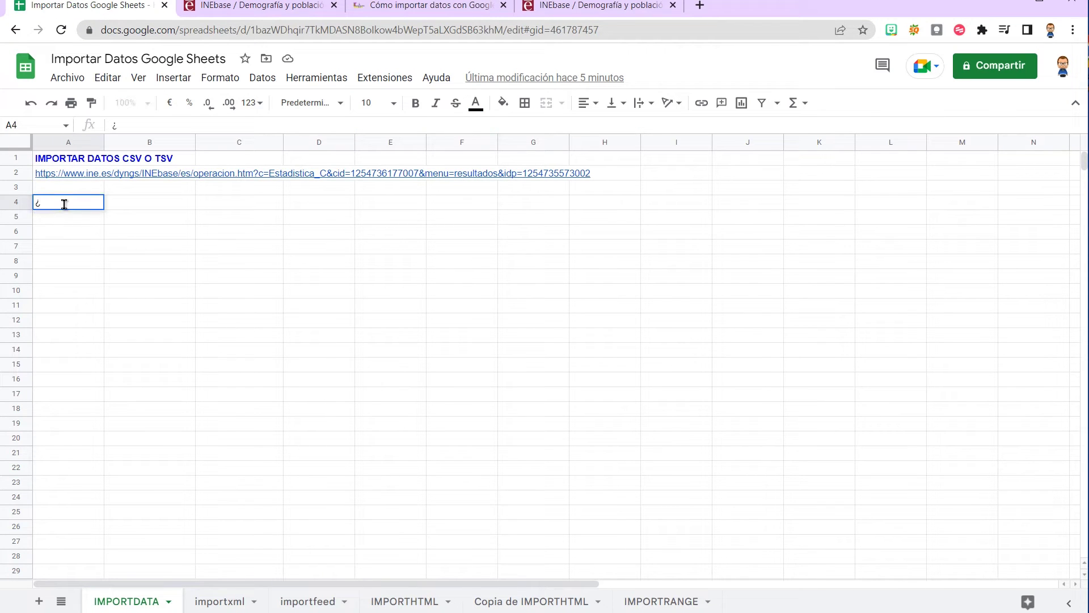
{"action": "type", "text": "="}
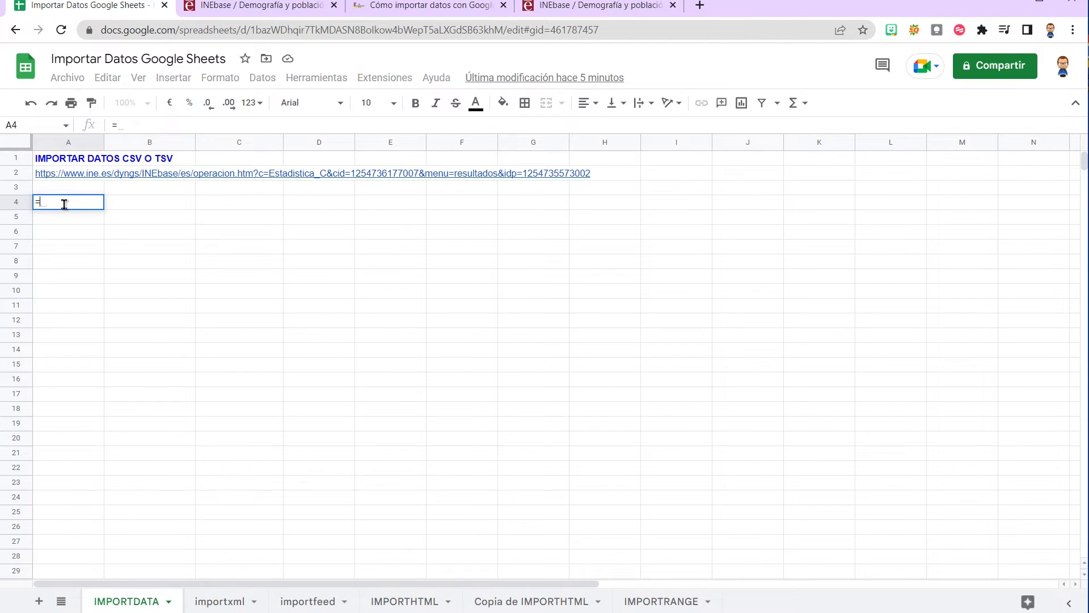
{"action": "type", "text": "IMPORT"}
{"action": "left_click", "coordinate": [94, 255]}
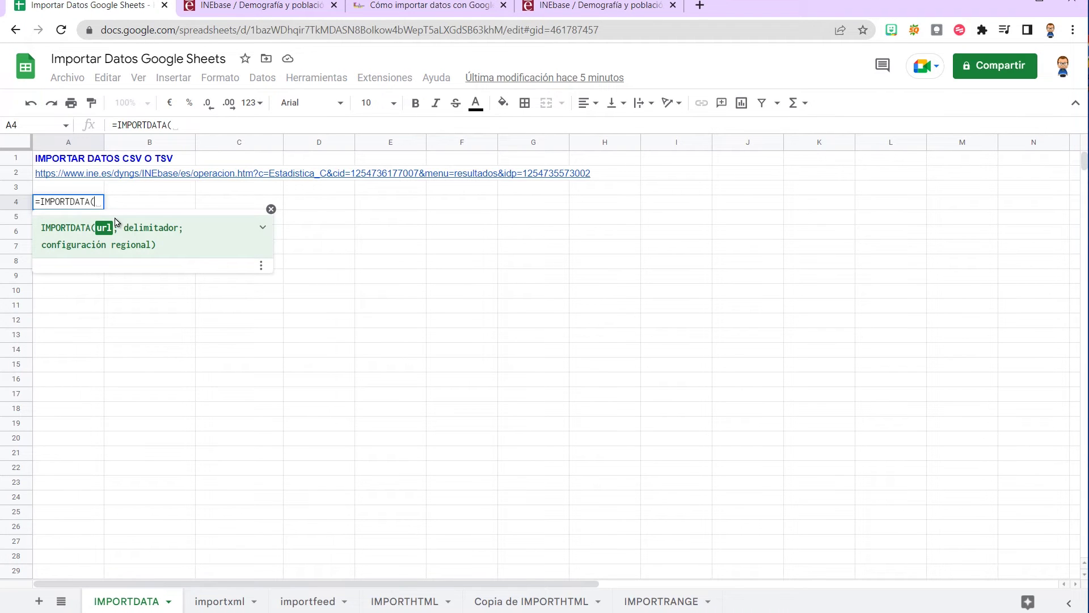
{"action": "type", "text": "\""}
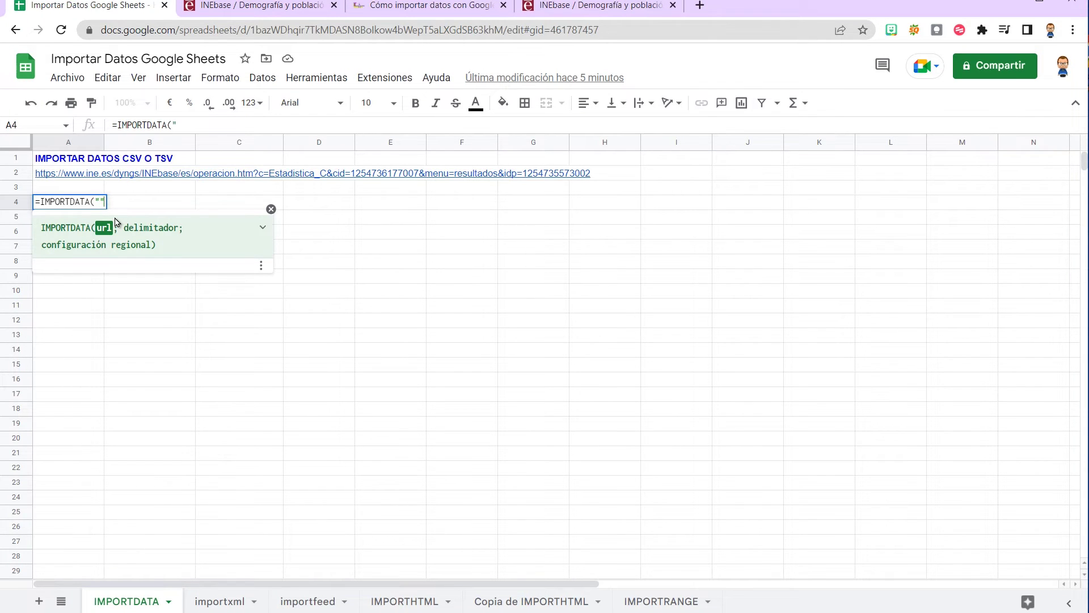
{"action": "type", "text": "https://www.ine.es/jaxi/files/_px/es/csv_bdsc/t20/e301/provi/l0/01007.csv_bdsc?nocab=1"}
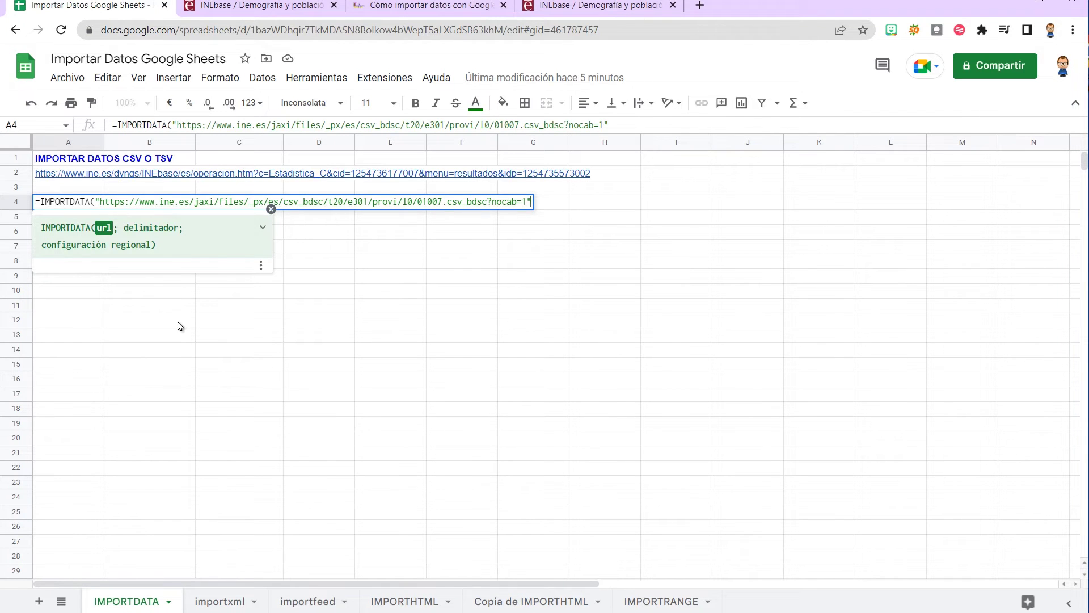
{"action": "type", "text": ";\"\""}
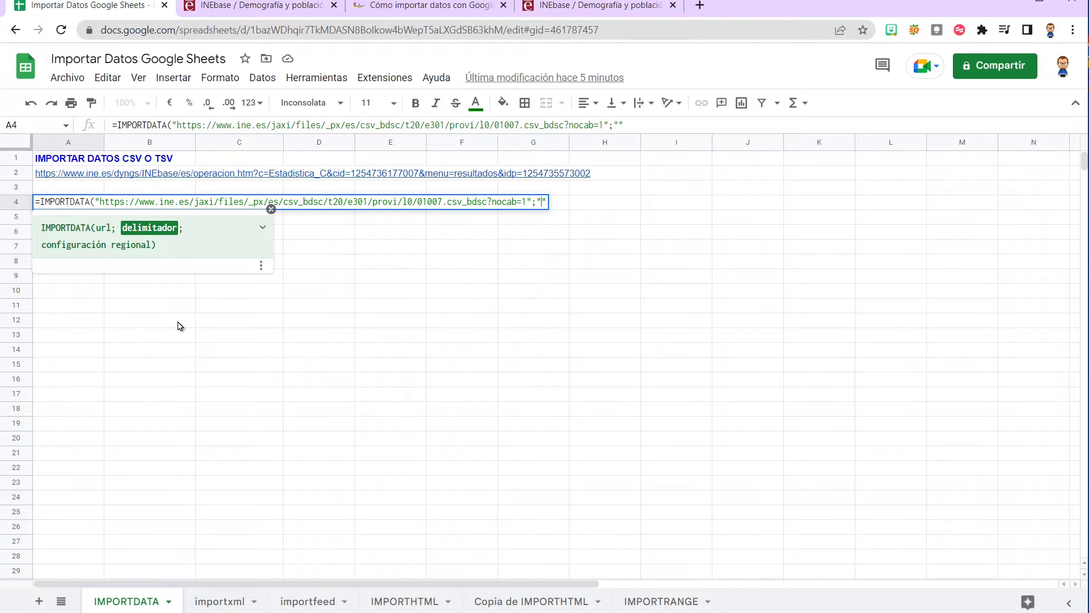
{"action": "type", "text": ";"}
{"action": "type", "text": ")"}
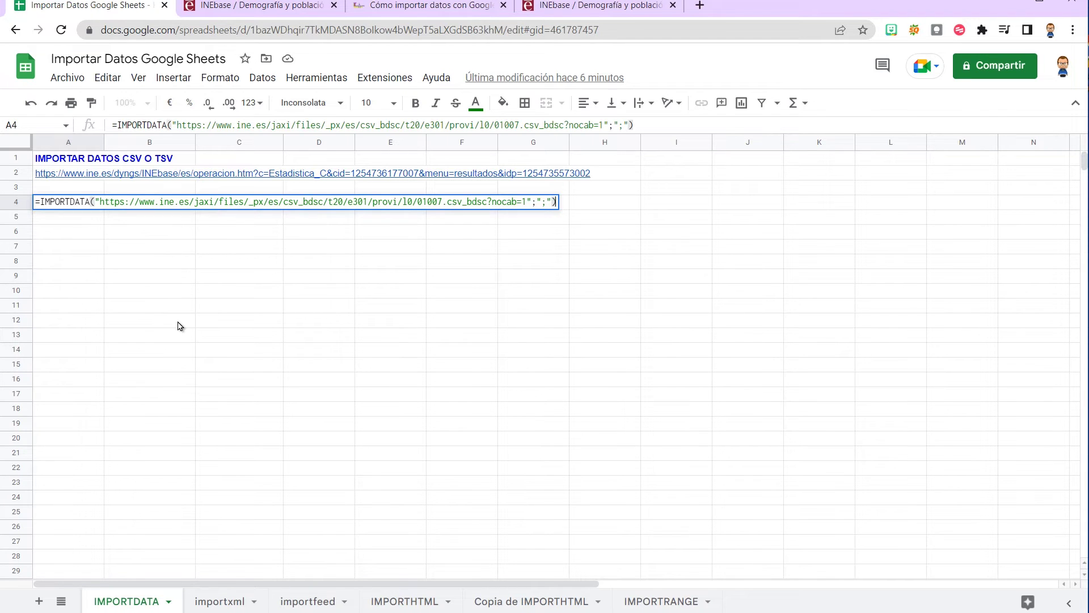
{"action": "key", "text": "Return"}
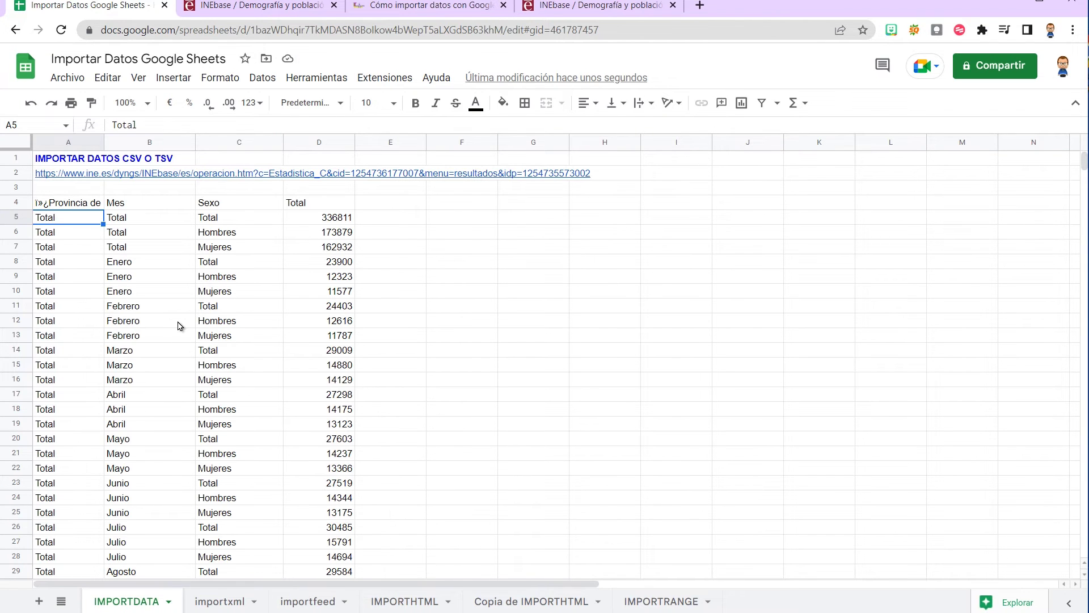
Examine the imported rows by province, month and sex, from the overall totals down to the Alicante/Alacant entries.
{"action": "key", "text": "Right"}
{"action": "key", "text": "Right"}
{"action": "key", "text": "Right"}
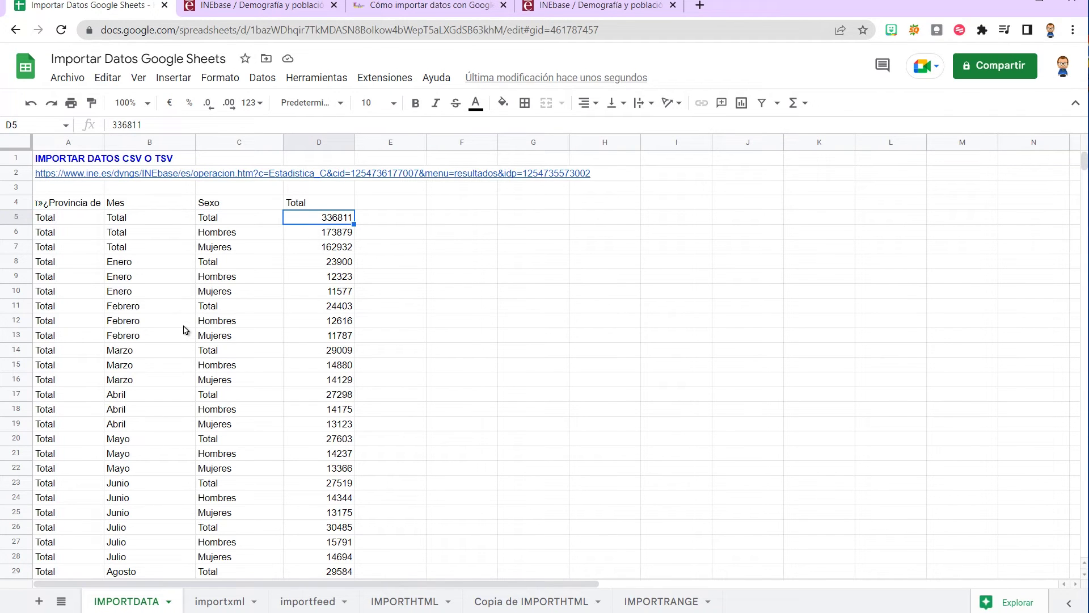
{"action": "key", "text": "Down"}
{"action": "key", "text": "Left"}
{"action": "key", "text": "Down"}
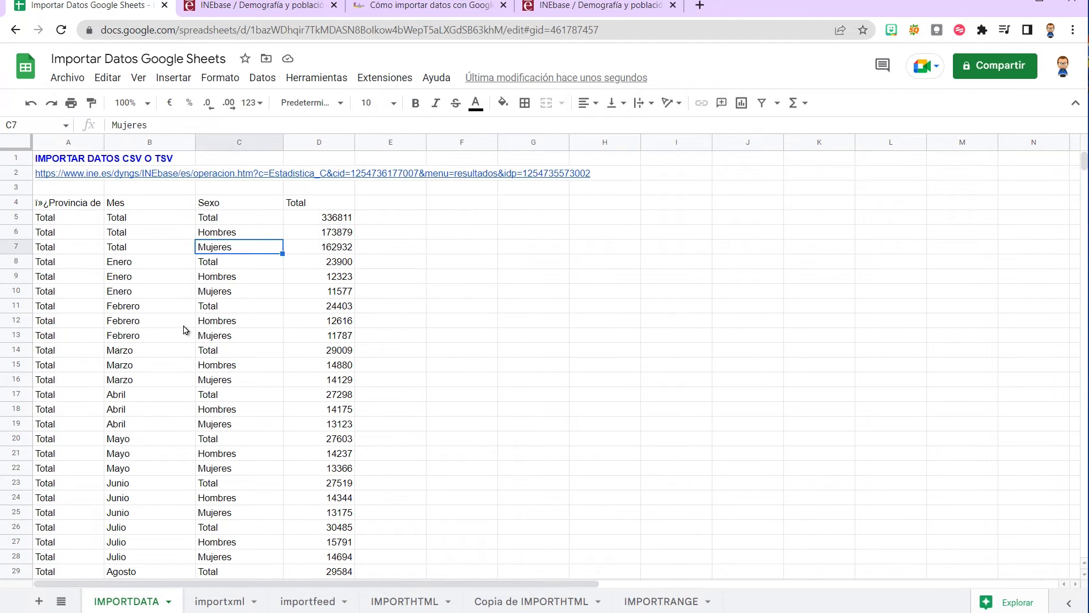
{"action": "key", "text": "Down"}
{"action": "key", "text": "Left"}
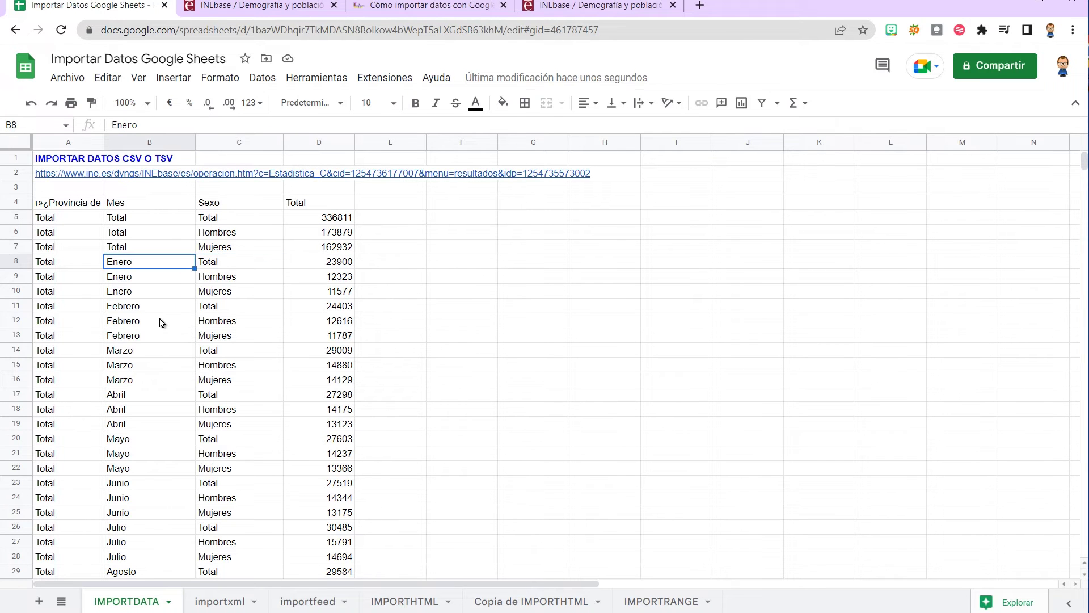
{"action": "key", "text": "Down"}
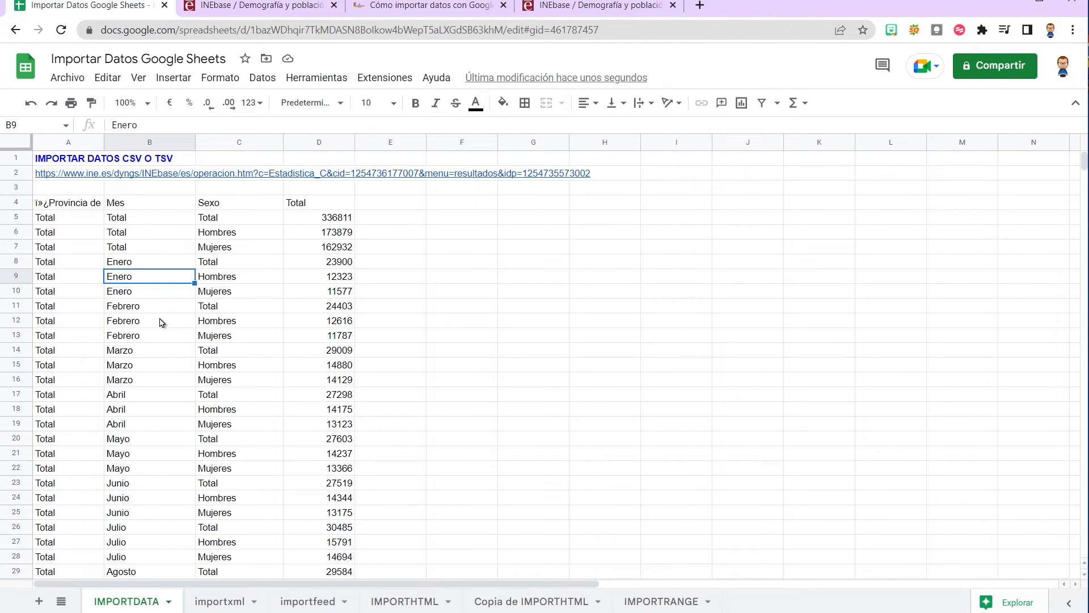
{"action": "scroll", "coordinate": [305, 382], "scroll_direction": "down", "scroll_amount": 12}
{"action": "scroll", "coordinate": [304, 383], "scroll_direction": "up", "scroll_amount": 3}
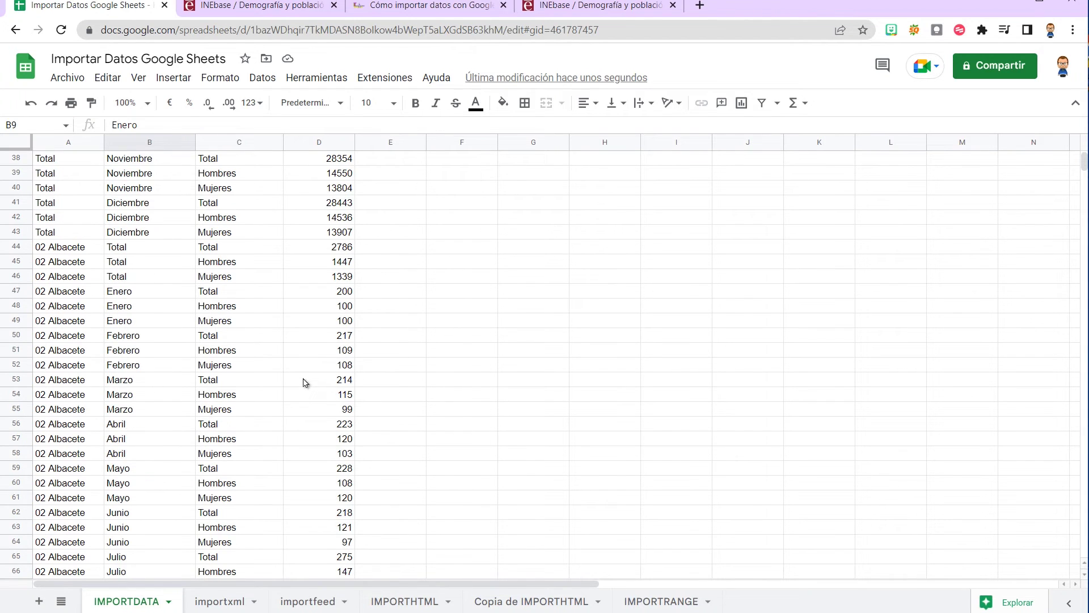
{"action": "scroll", "coordinate": [181, 405], "scroll_direction": "down", "scroll_amount": 11}
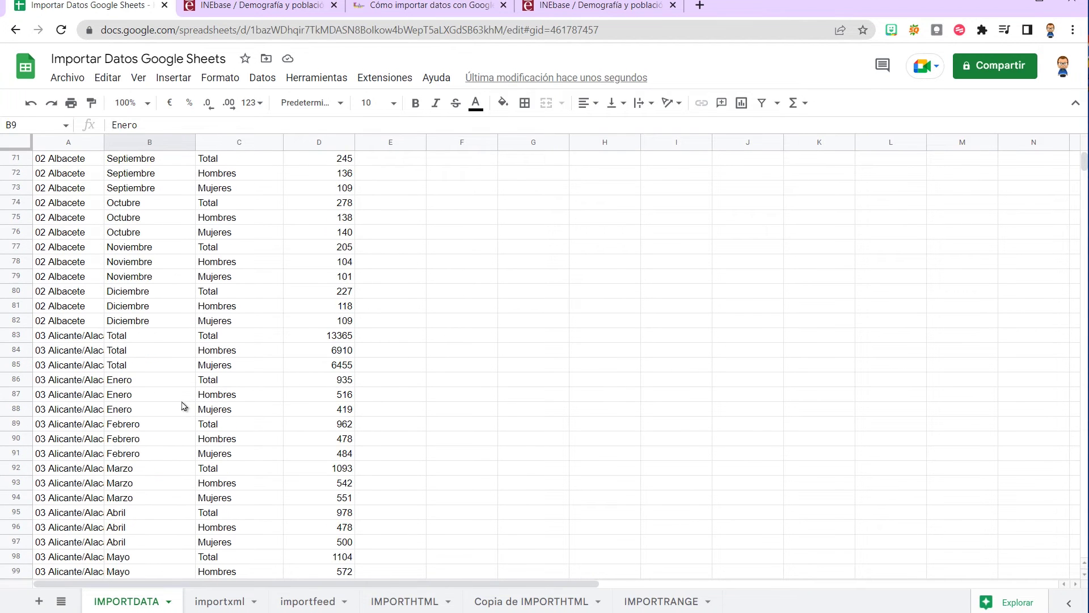
{"action": "scroll", "coordinate": [183, 405], "scroll_direction": "down", "scroll_amount": 4}
{"action": "scroll", "coordinate": [185, 405], "scroll_direction": "up", "scroll_amount": 3}
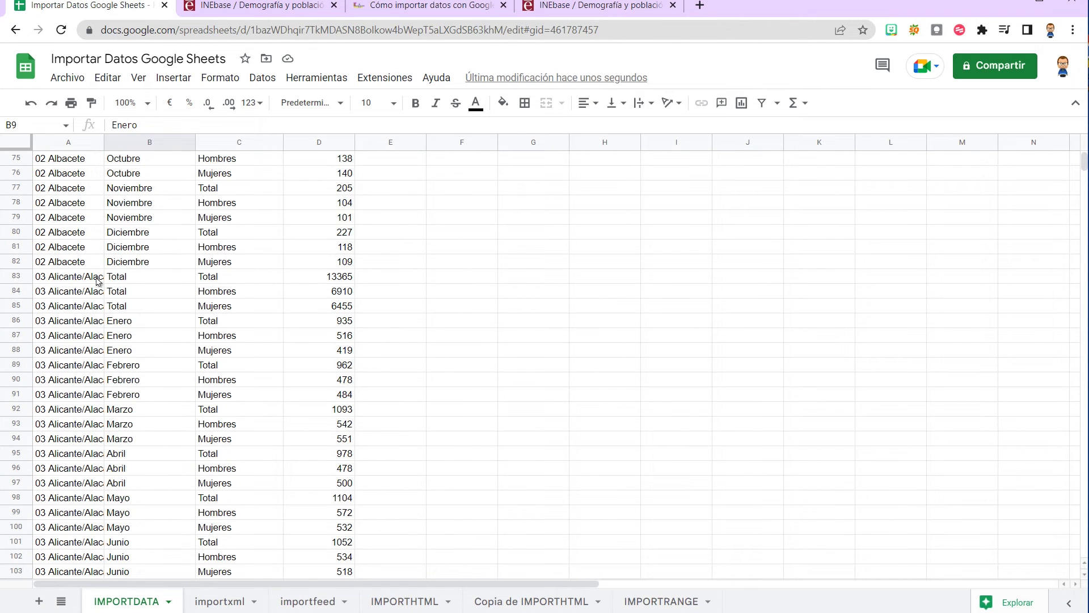
Widen column A to fit the full province names and inspect the Alicante/Alacant rows.
{"action": "left_click", "coordinate": [69, 279]}
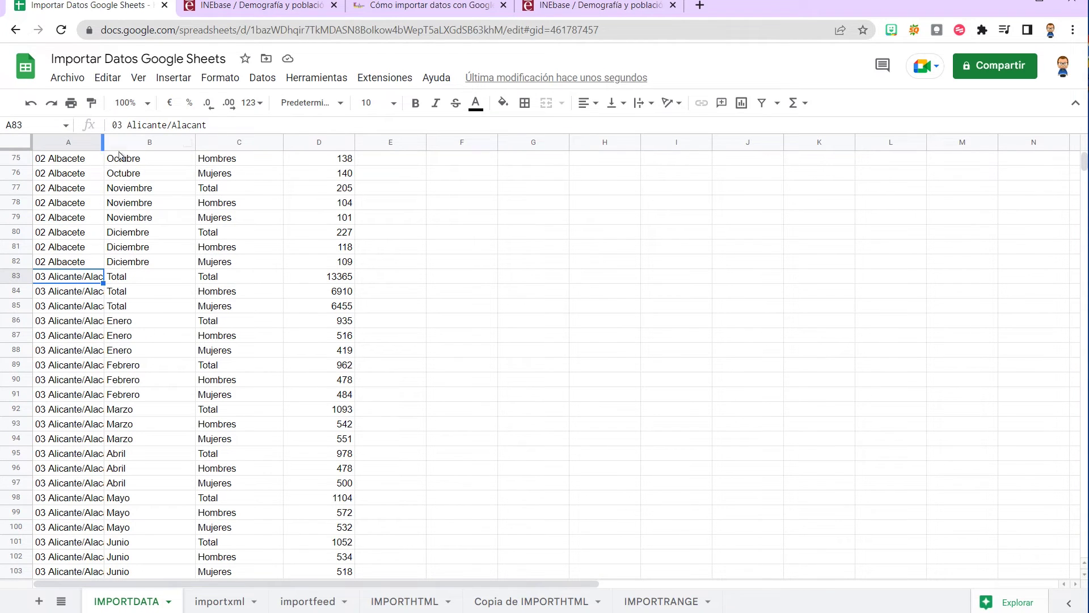
{"action": "key", "text": "Right"}
{"action": "key", "text": "Right"}
{"action": "key", "text": "Right"}
{"action": "key", "text": "Right"}
{"action": "key", "text": "Left"}
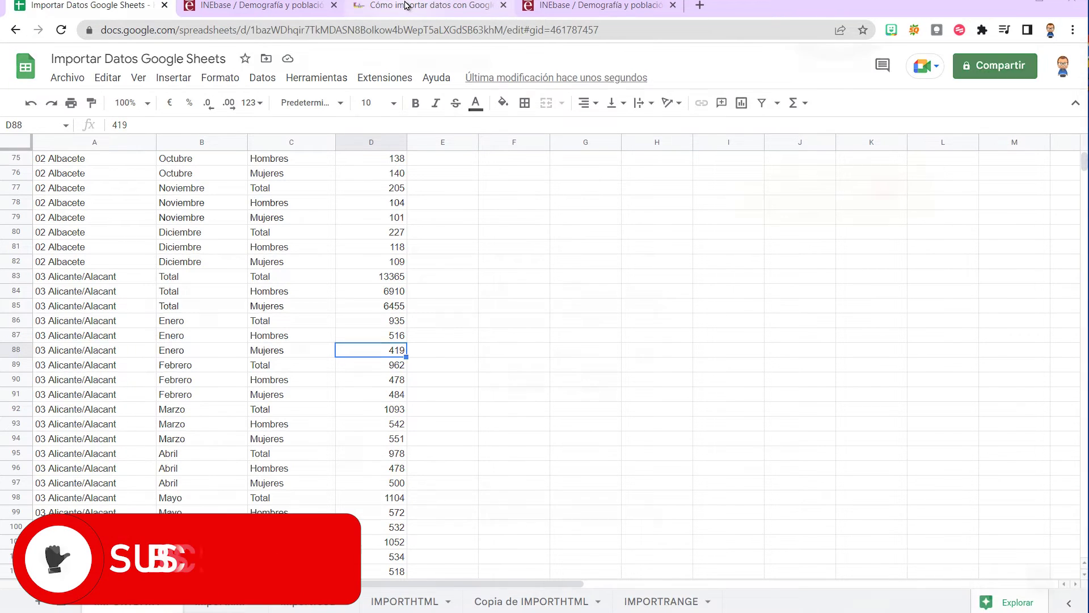
Switch to the article on importing data with Google Sheets and read its section on IMPORTXML syntax.
{"action": "left_click", "coordinate": [405, 6]}
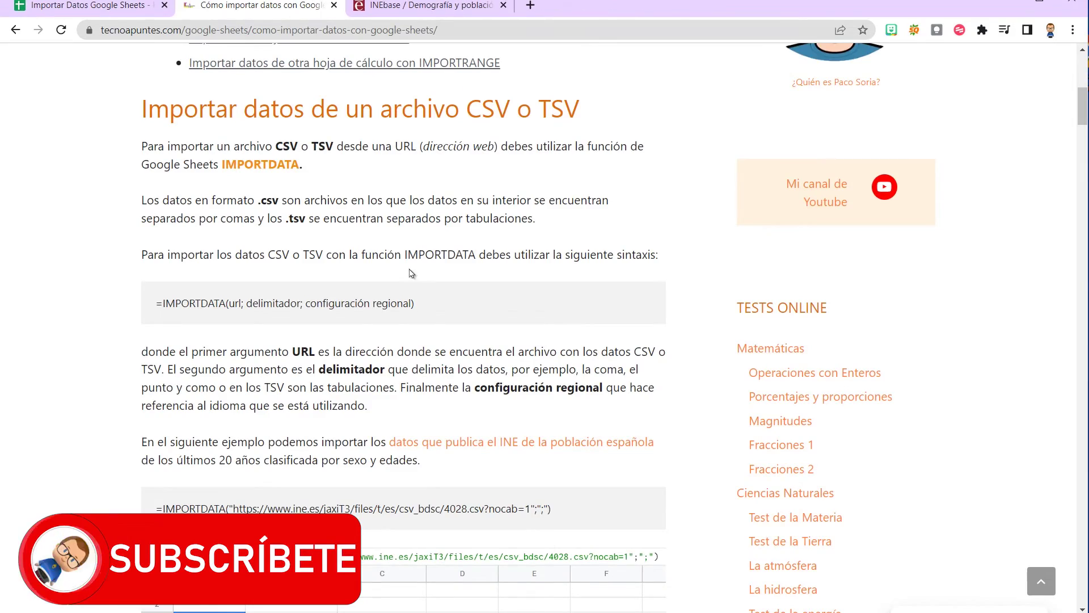
{"action": "scroll", "coordinate": [428, 304], "scroll_direction": "down", "scroll_amount": 13}
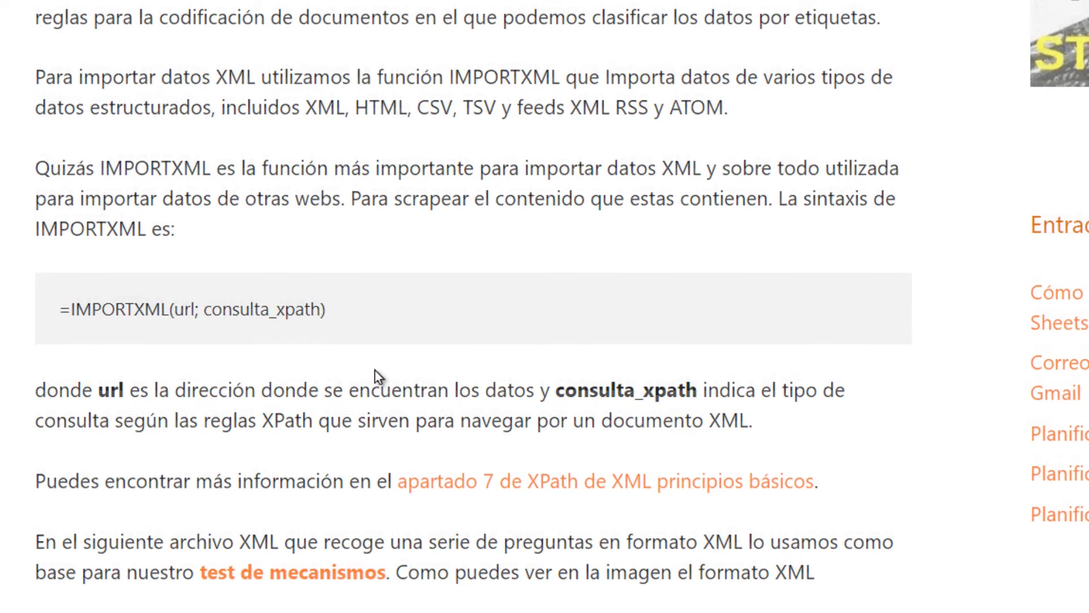
{"action": "scroll", "coordinate": [425, 379], "scroll_direction": "down", "scroll_amount": 2}
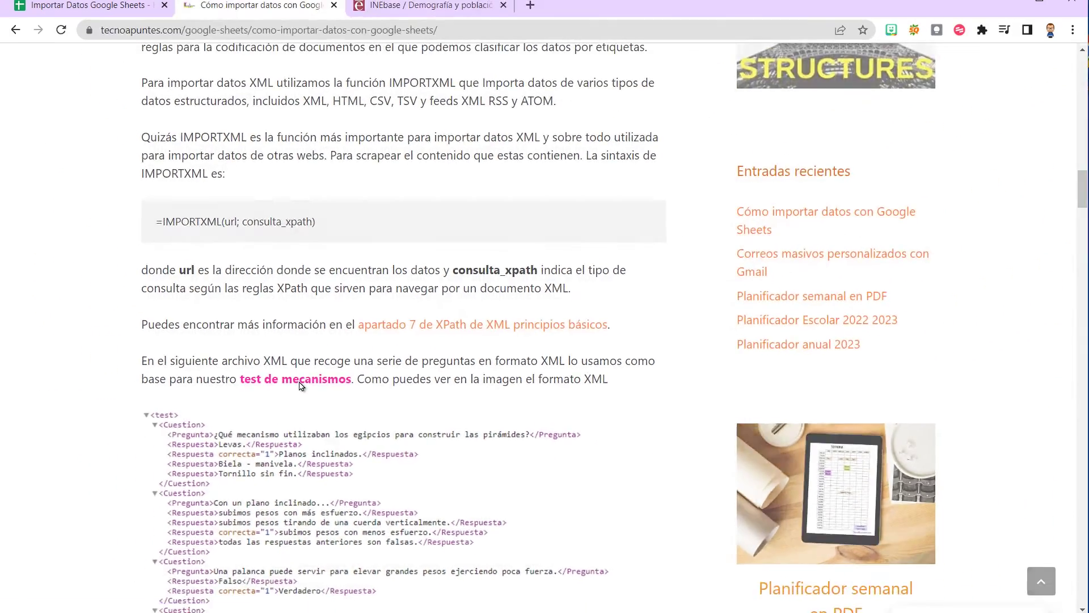
Open the cuestiones.xml link from cell B2 of the importxml sheet and examine its question and answer tags.
{"action": "left_click", "coordinate": [300, 368]}
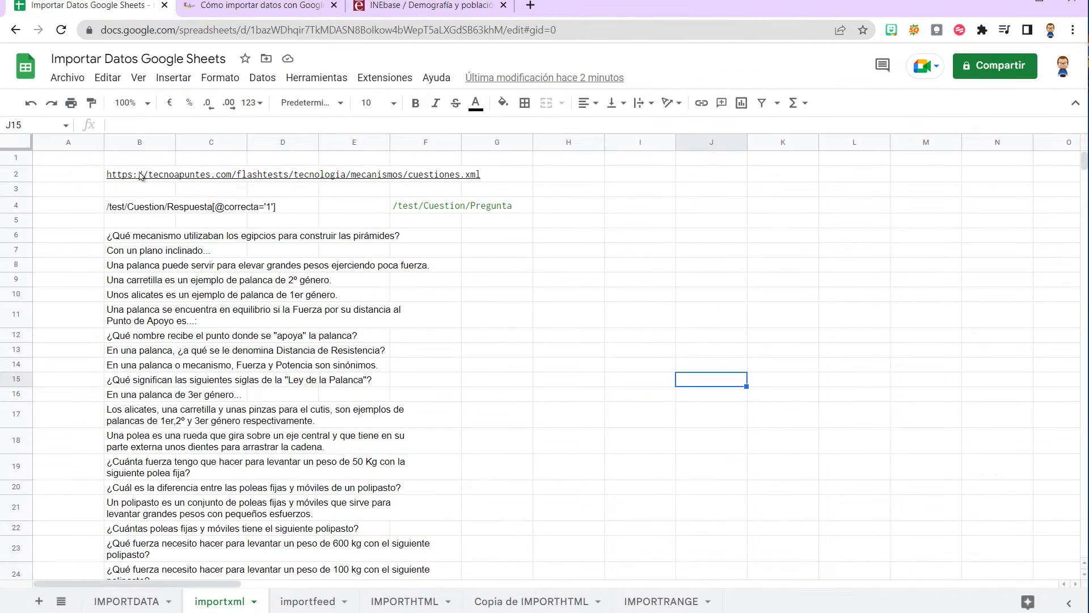
{"action": "left_click", "coordinate": [125, 175]}
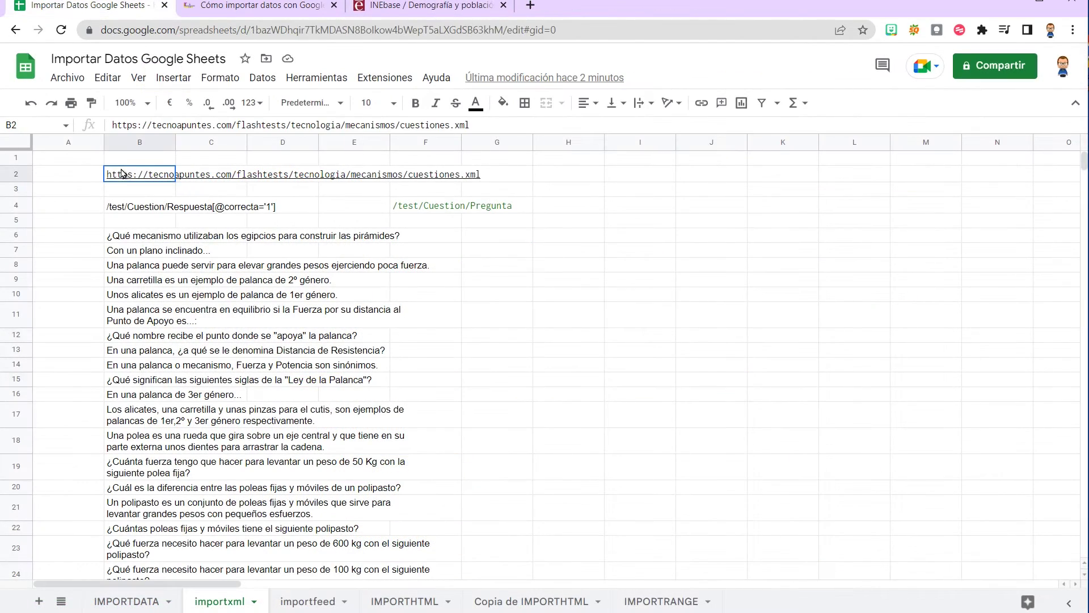
{"action": "left_click", "coordinate": [192, 180]}
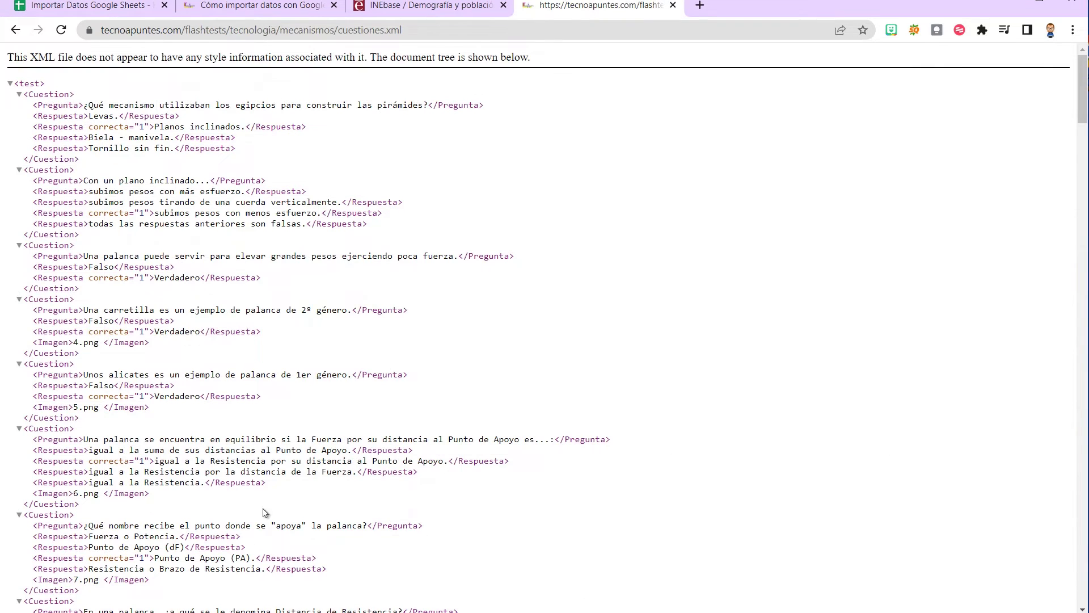
{"action": "left_click_drag", "start_coordinate": [237, 269], "coordinate": [261, 347]}
{"action": "left_click", "coordinate": [354, 385]}
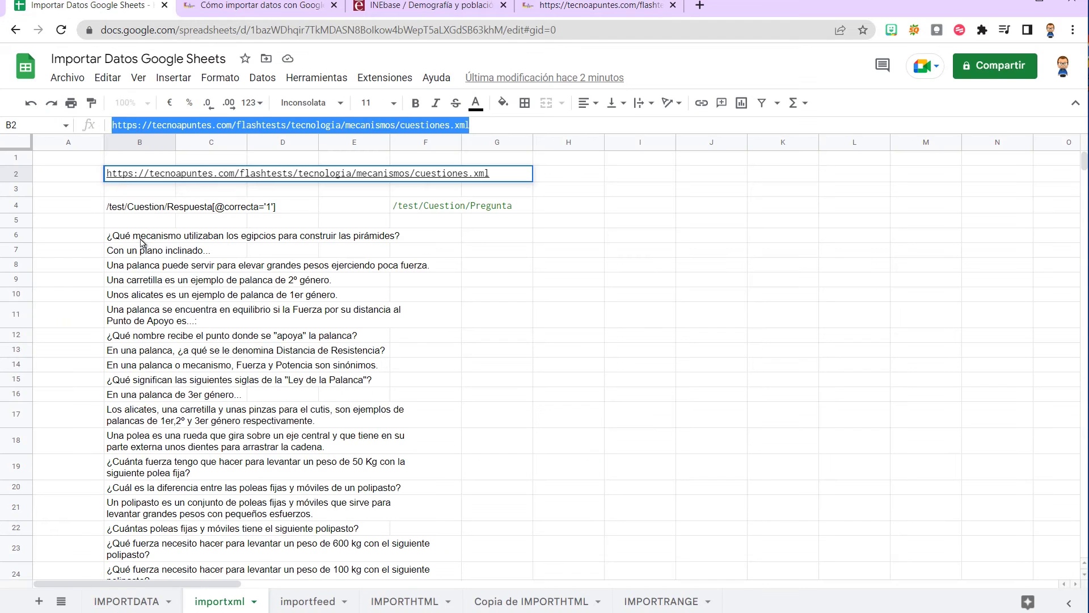
{"action": "key", "text": "Delete"}
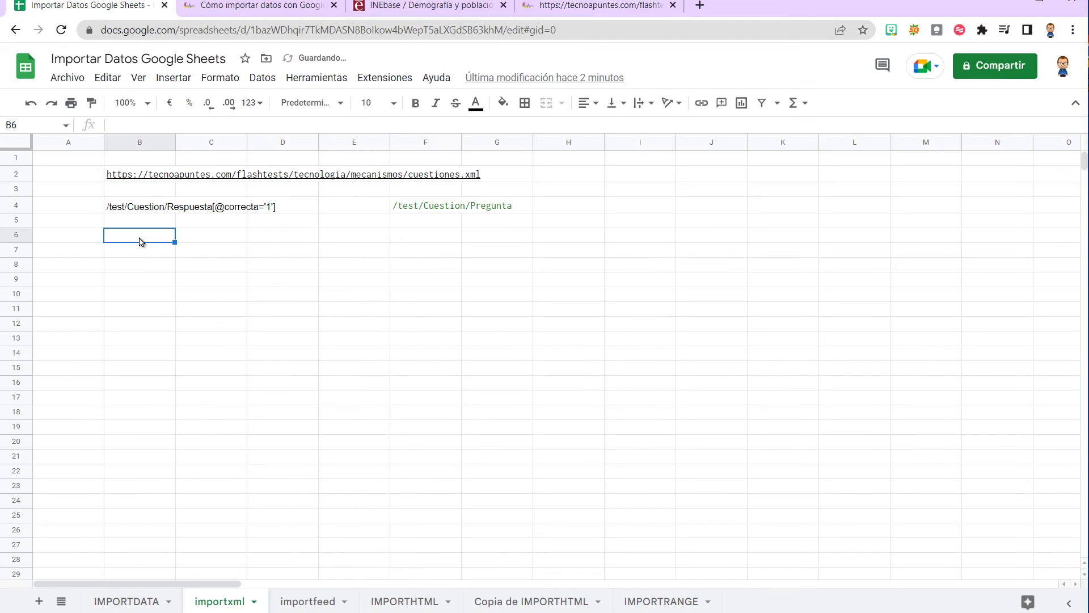
{"action": "type", "text": "=I"}
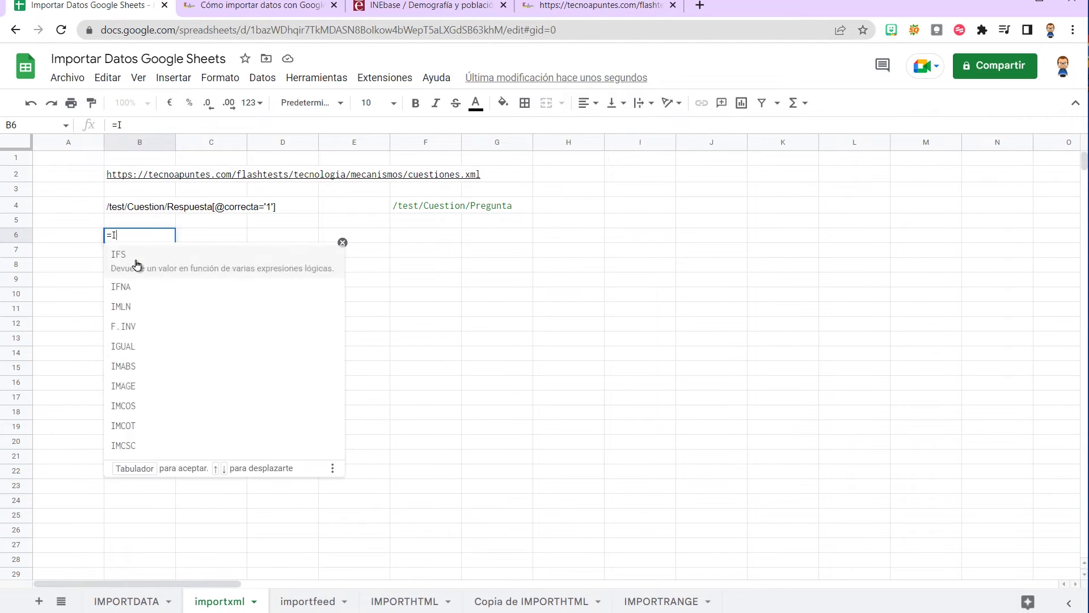
{"action": "type", "text": "MPORTX"}
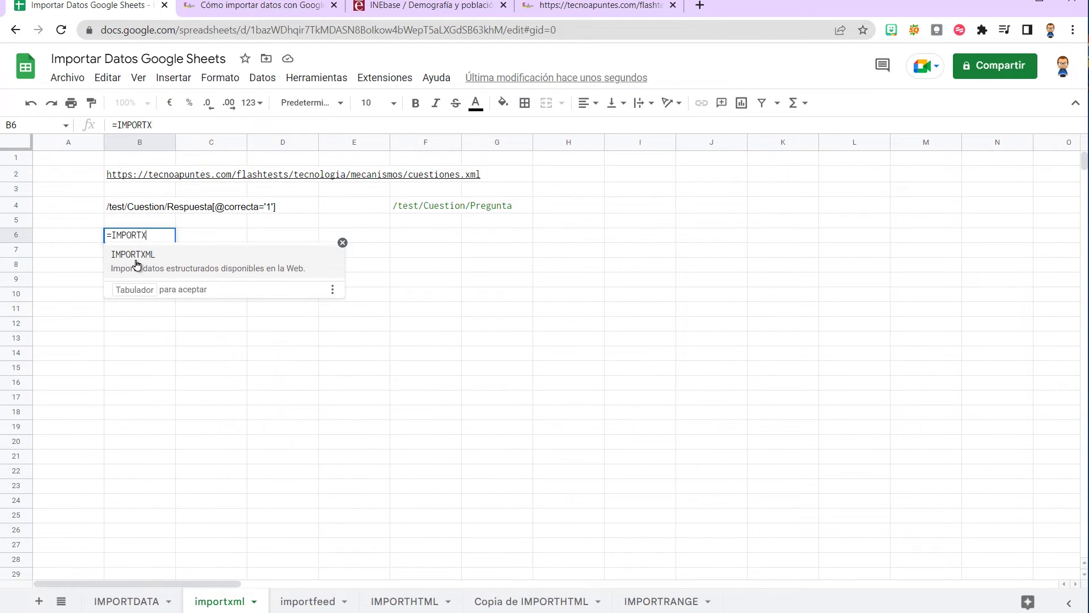
{"action": "type", "text": "ML"}
{"action": "left_click", "coordinate": [136, 264]}
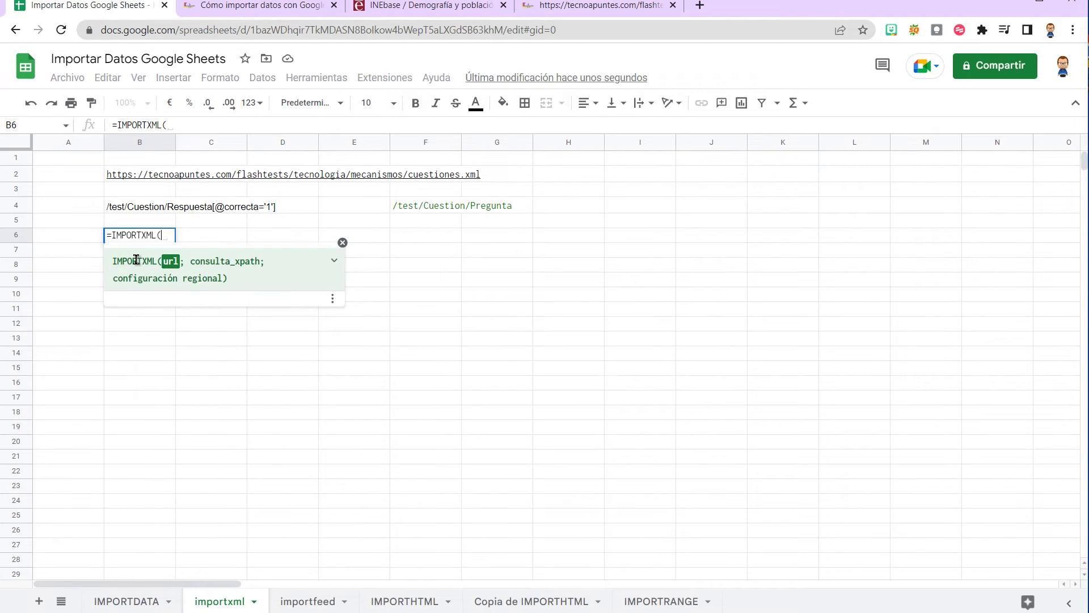
{"action": "type", "text": "\""}
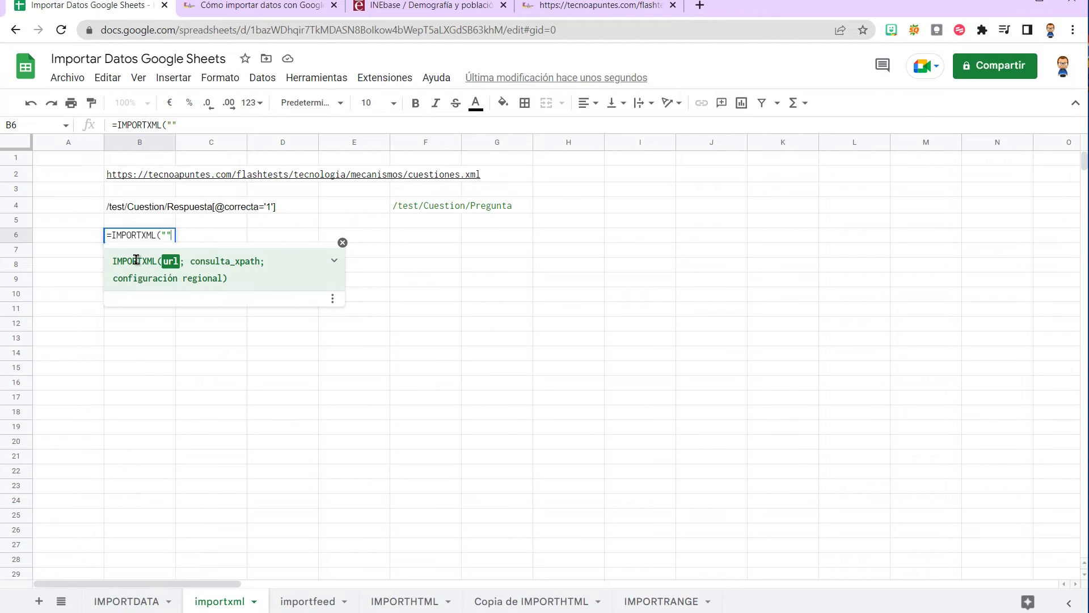
{"action": "type", "text": "https://tecnoapuntes.com/flashtests/tecnologia/mecanismos/cuestiones.xml"}
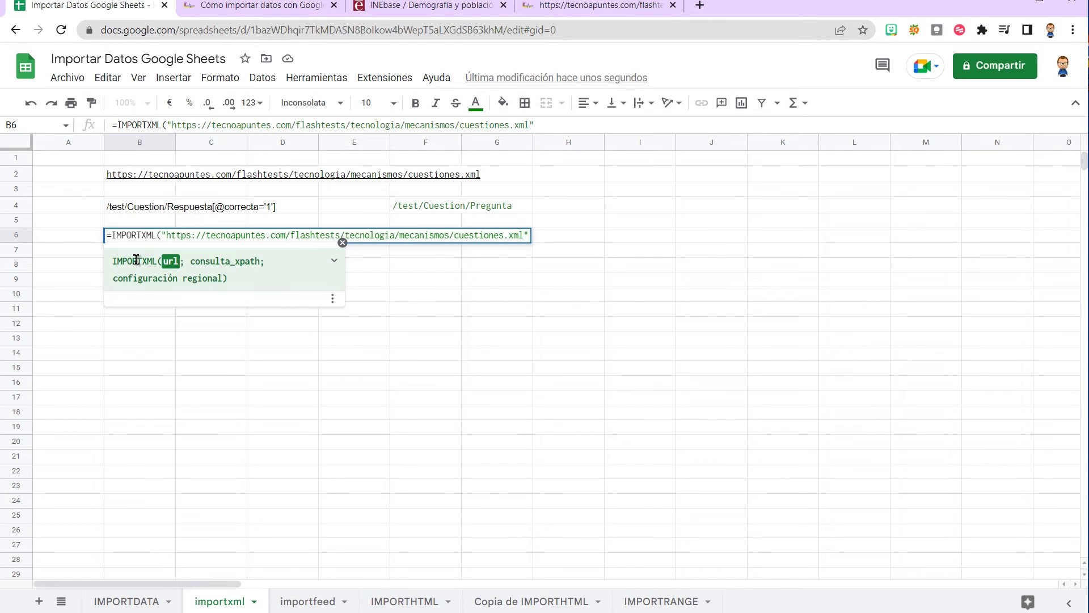
Complete the IMPORTXML formula in B6 with the root XPath query "/".
{"action": "type", "text": ";"}
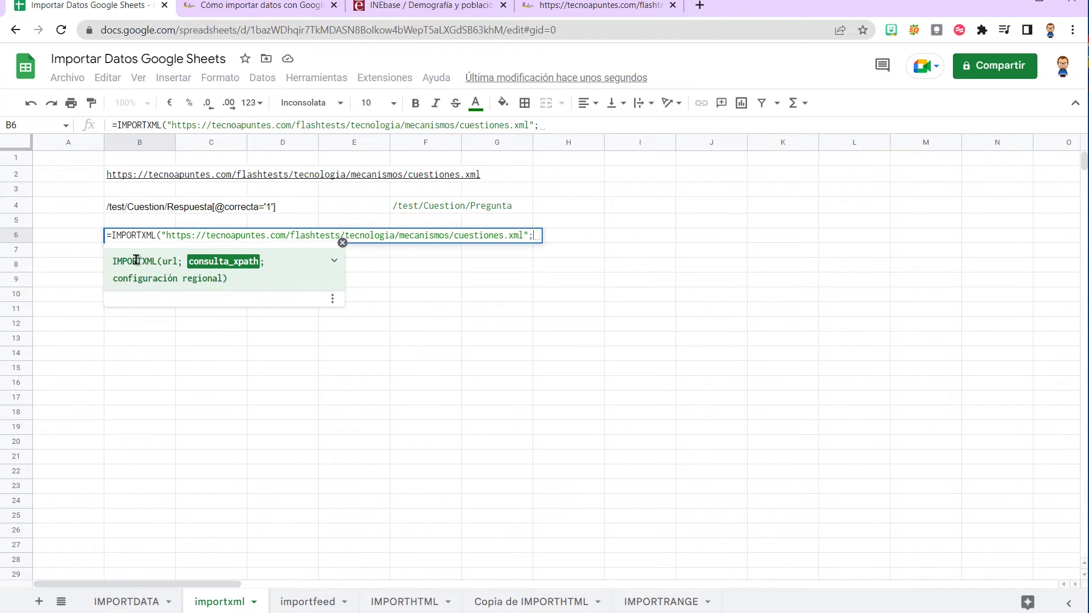
{"action": "type", "text": "\"\""}
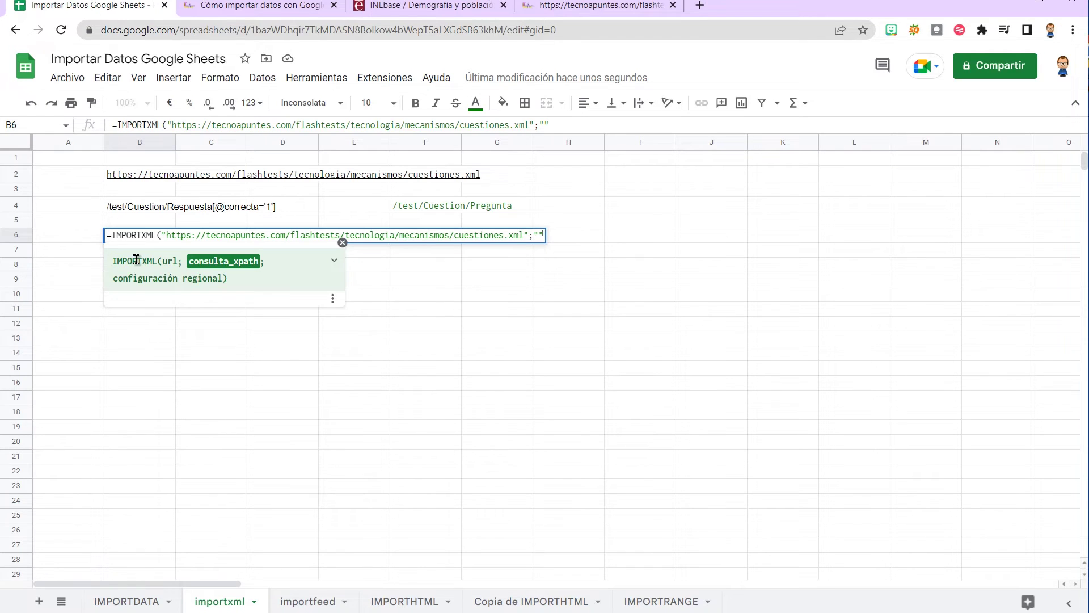
{"action": "type", "text": ")"}
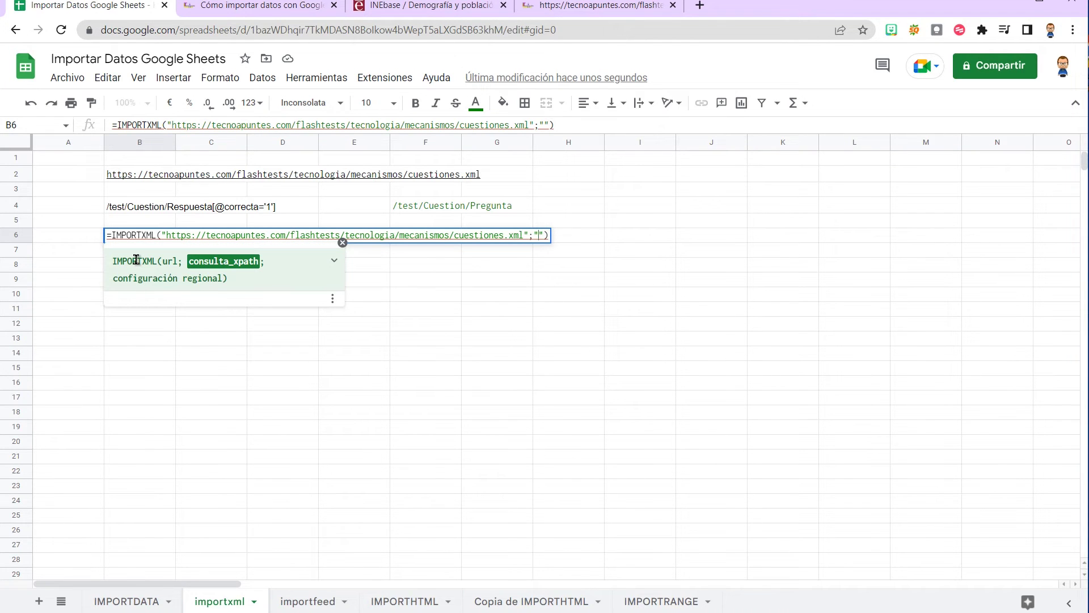
{"action": "type", "text": "/"}
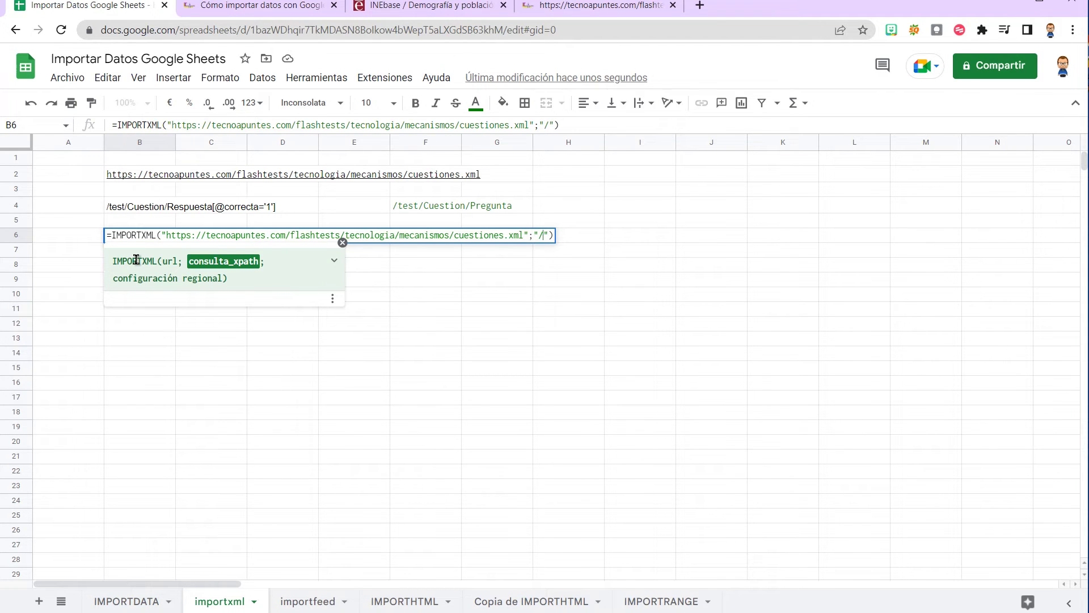
{"action": "key", "text": "Return"}
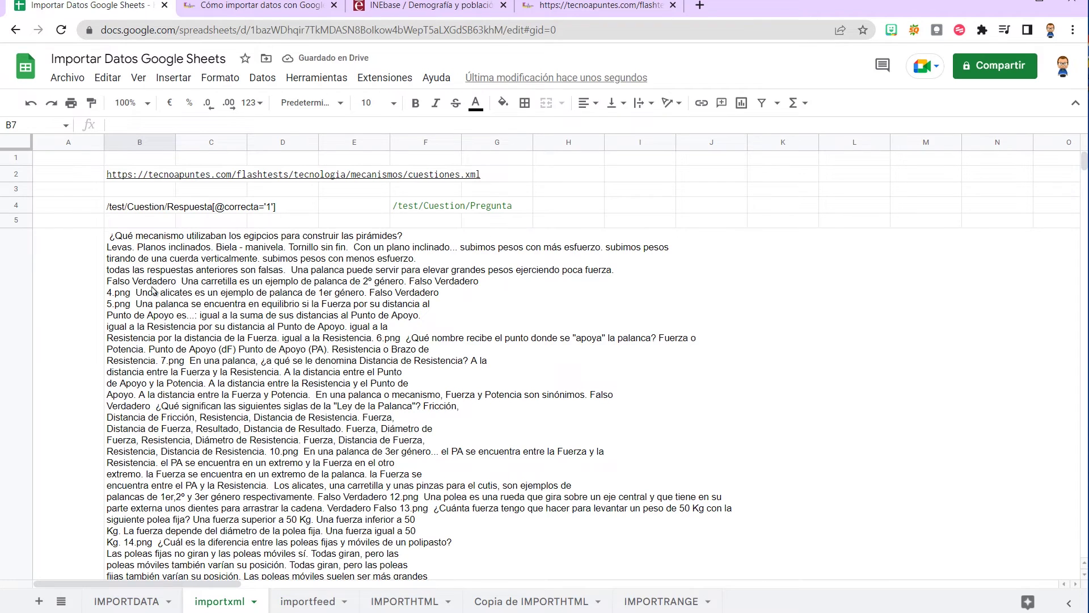
Inspect the text imported from the XML root and the formula in B6 that produces it.
{"action": "left_click", "coordinate": [163, 309]}
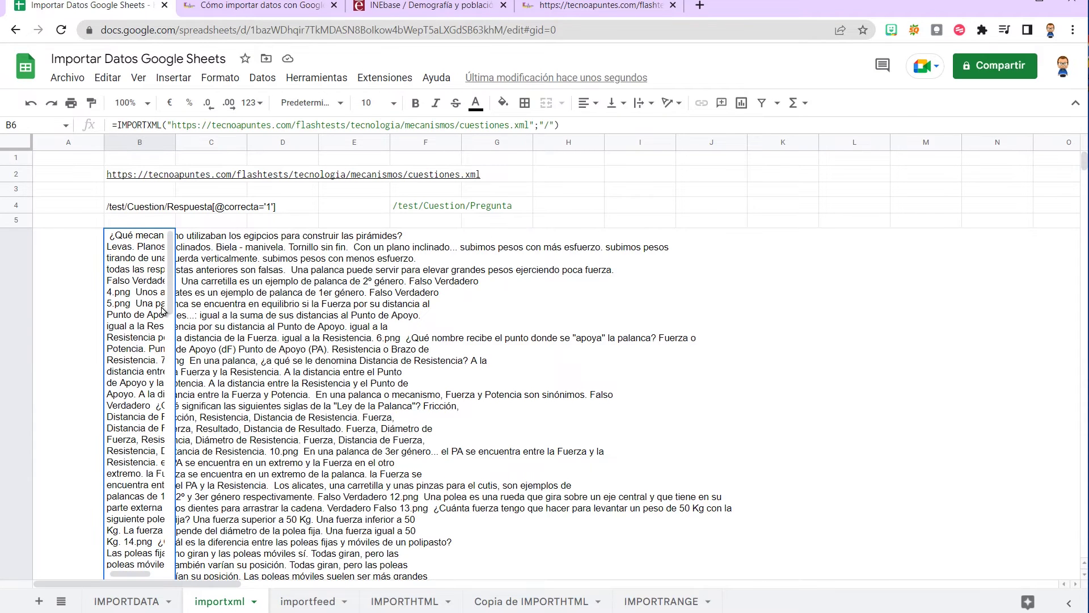
{"action": "left_click", "coordinate": [258, 274]}
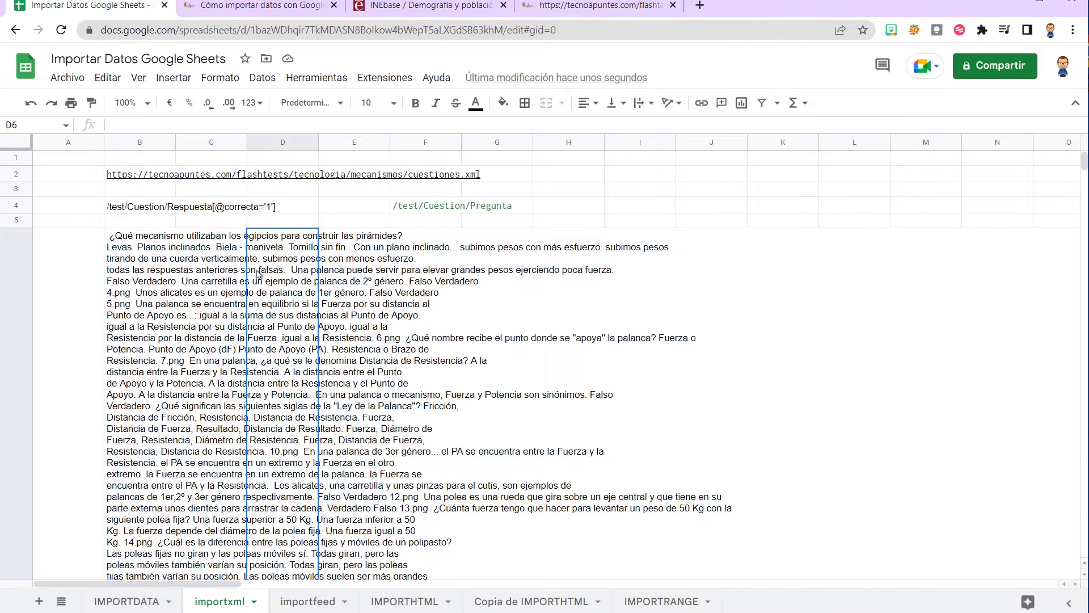
{"action": "left_click", "coordinate": [140, 234]}
{"action": "left_click", "coordinate": [547, 125]}
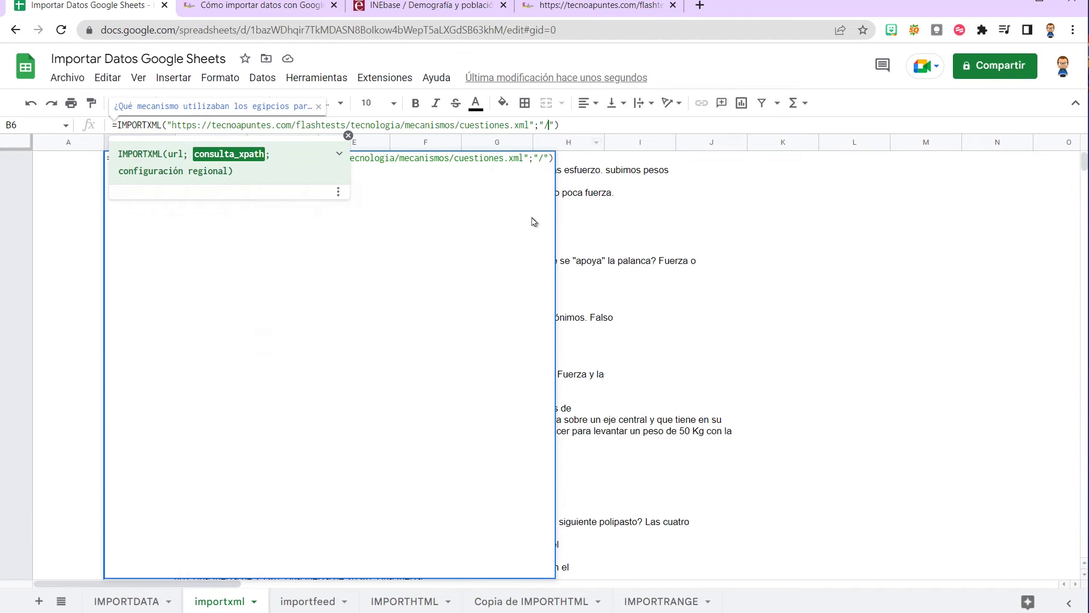
{"action": "left_click", "coordinate": [696, 307]}
{"action": "scroll", "coordinate": [210, 309], "scroll_direction": "up", "scroll_amount": 2}
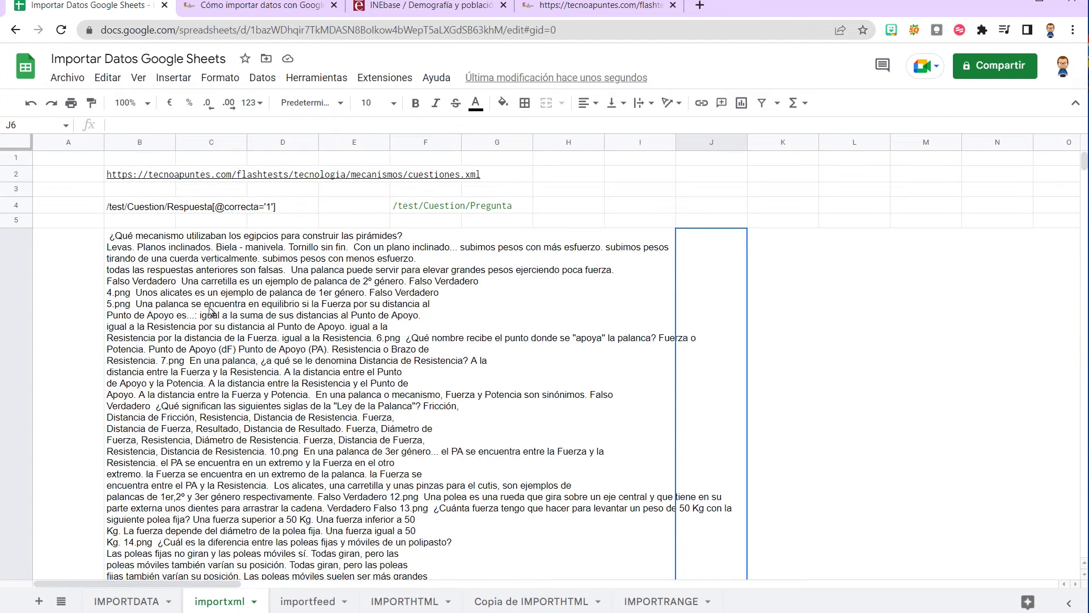
{"action": "left_click", "coordinate": [146, 349]}
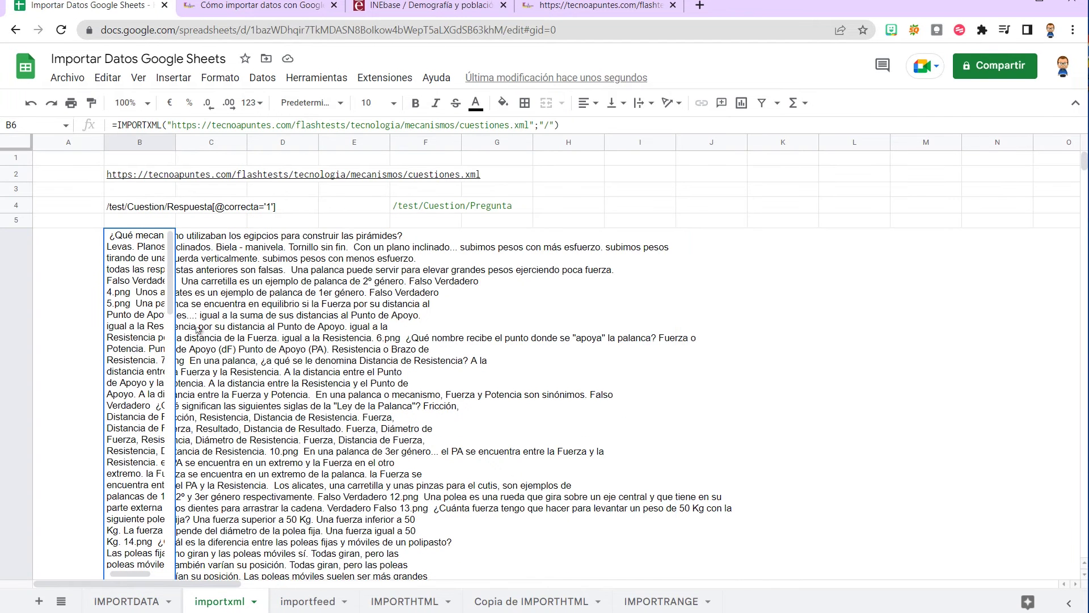
Try the XPath query "/test/Cuestiones/" in the IMPORTXML formula in B6.
{"action": "left_click", "coordinate": [545, 125]}
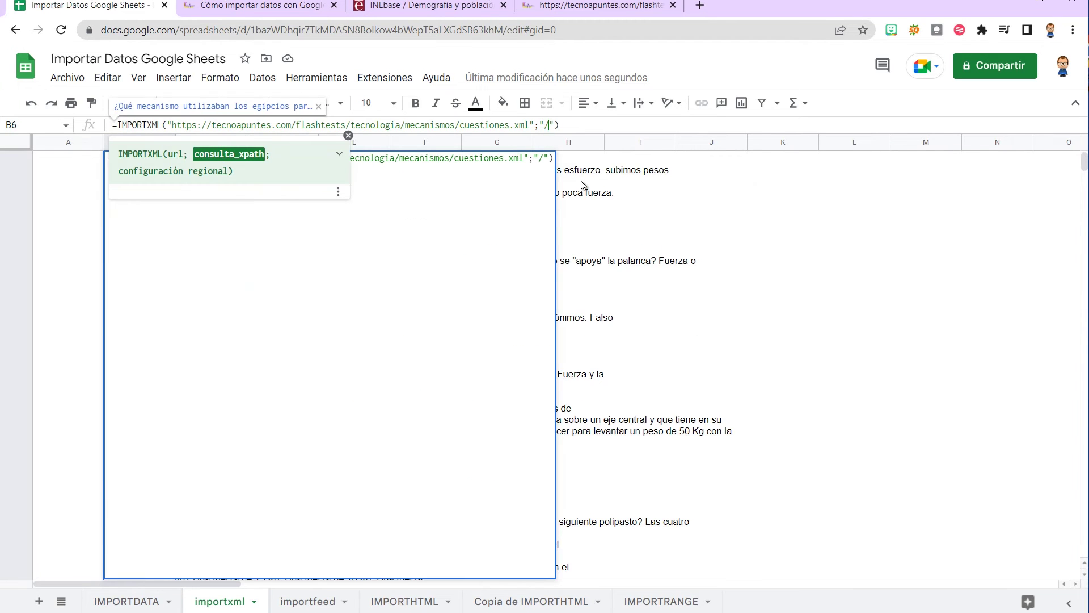
{"action": "type", "text": "t"}
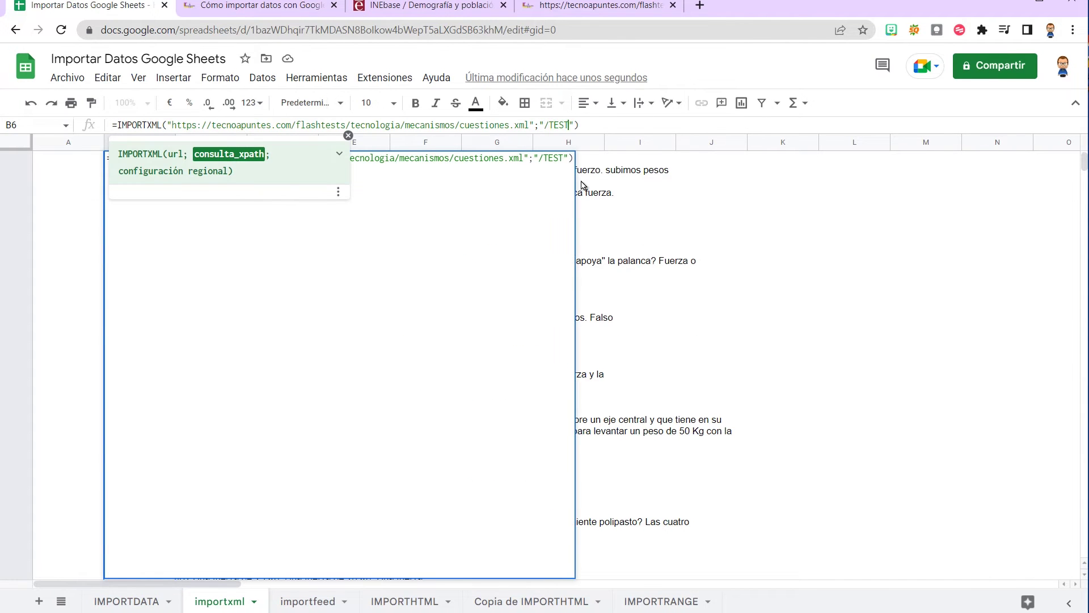
{"action": "type", "text": "est/Cuestiones"}
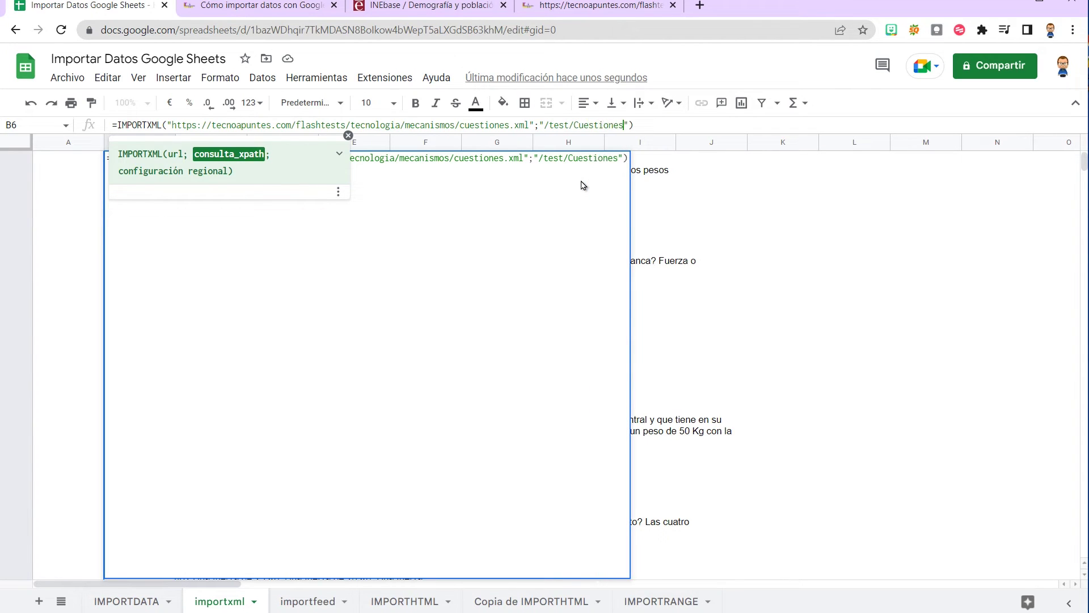
{"action": "type", "text": "/"}
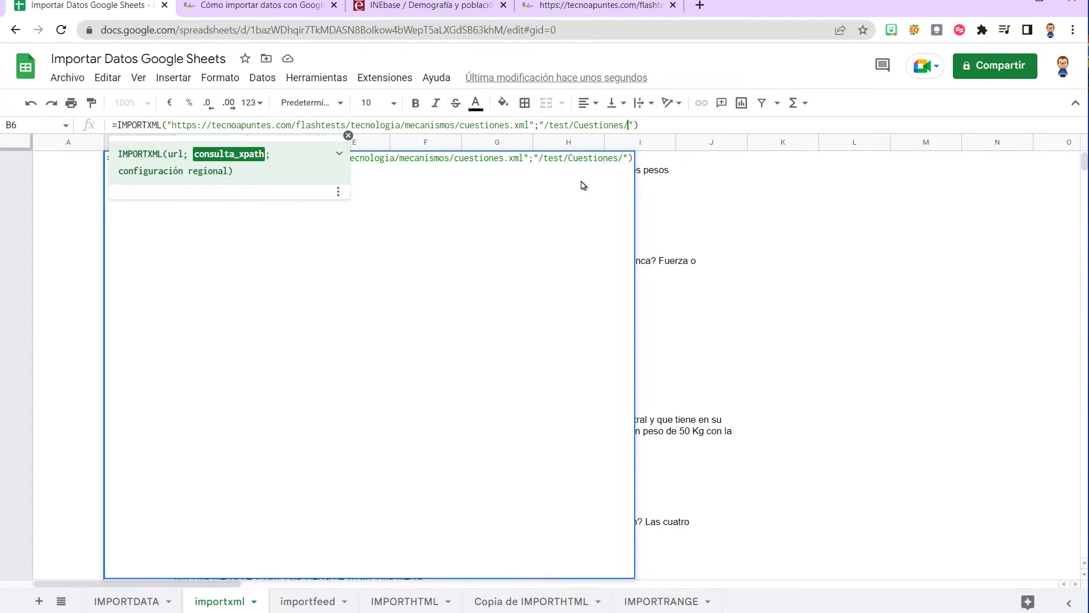
{"action": "key", "text": "Return"}
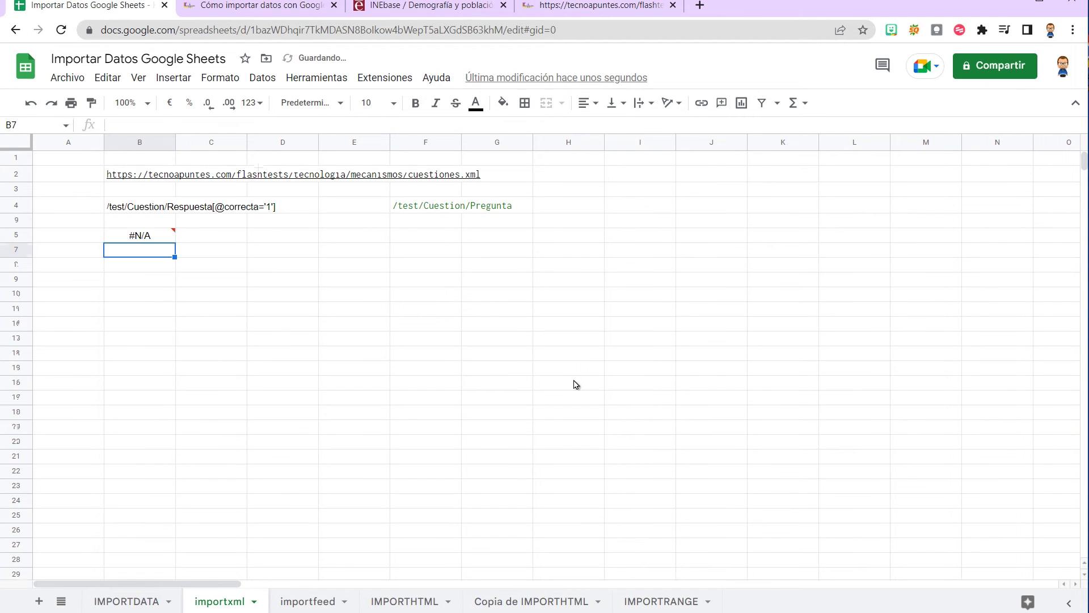
Check the error in B6 and change its XPath query to "/test/Cuestion/".
{"action": "left_click", "coordinate": [142, 239]}
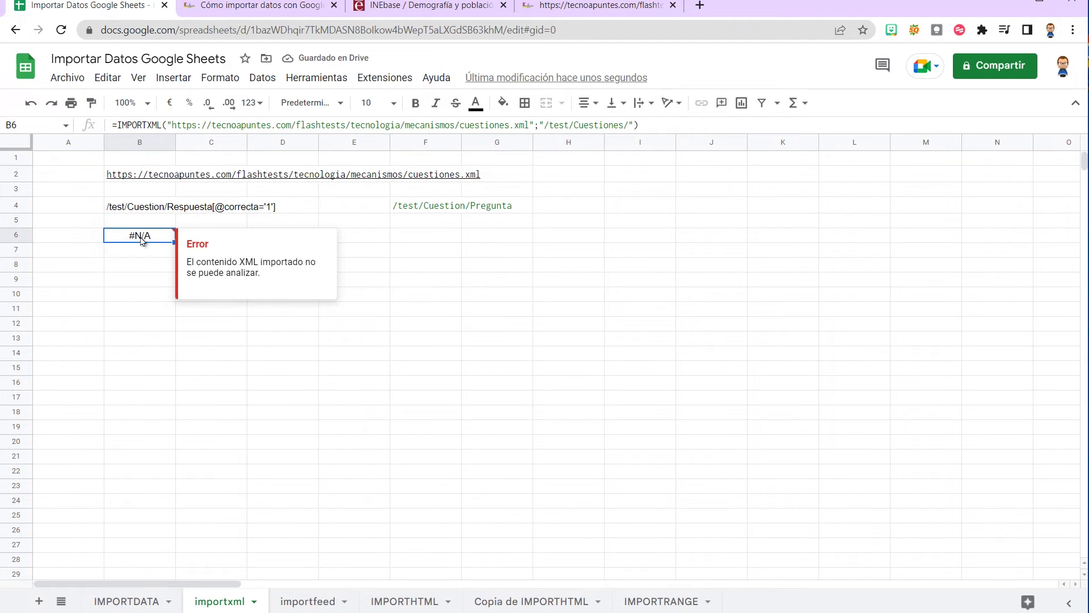
{"action": "left_click", "coordinate": [624, 125]}
{"action": "key", "text": "BackSpace"}
{"action": "key", "text": "Return"}
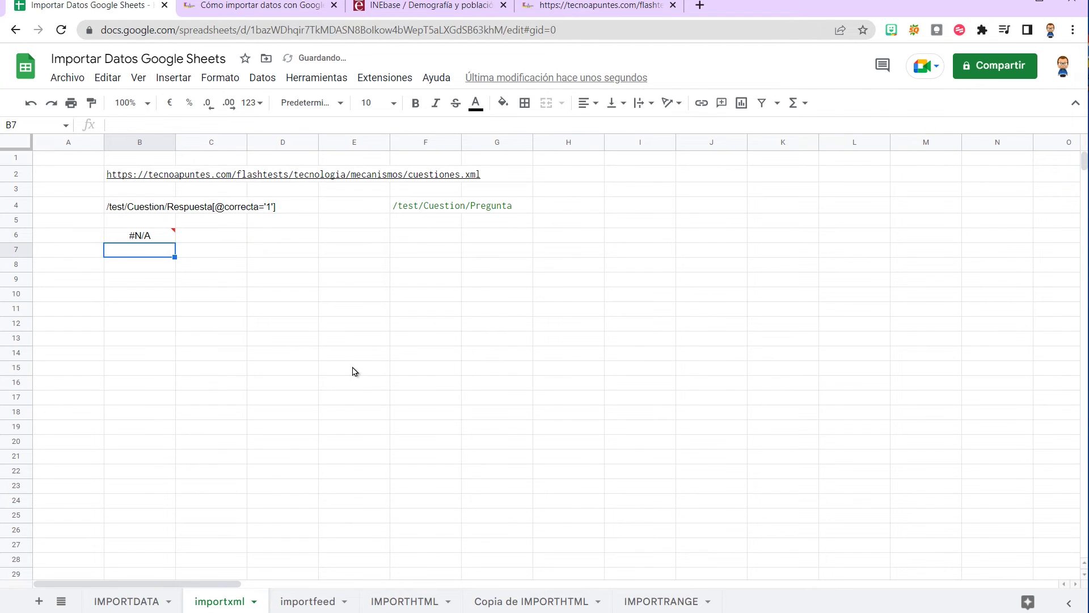
Check the tag names in the article and the XML file, and shorten the XPath query in B6 to "/test/Cuestion".
{"action": "left_click", "coordinate": [232, 9]}
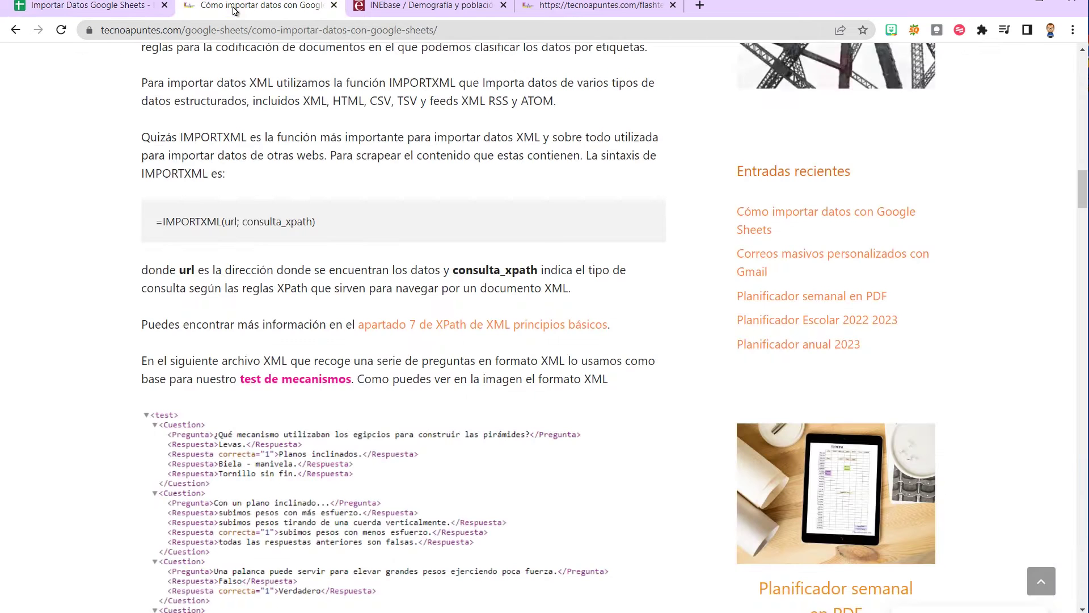
{"action": "left_click", "coordinate": [583, 6]}
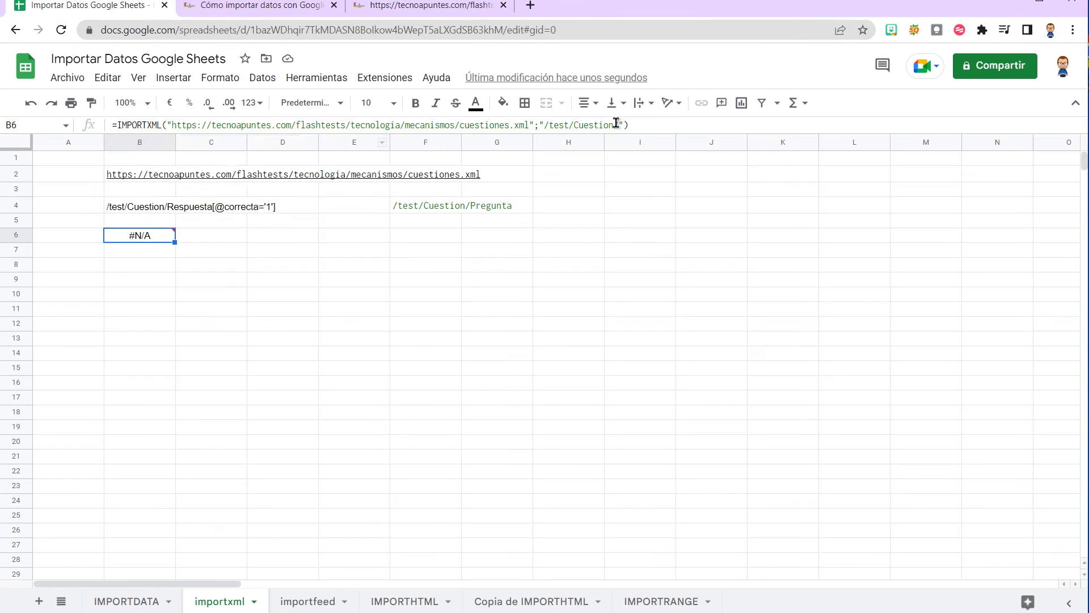
{"action": "left_click", "coordinate": [616, 124]}
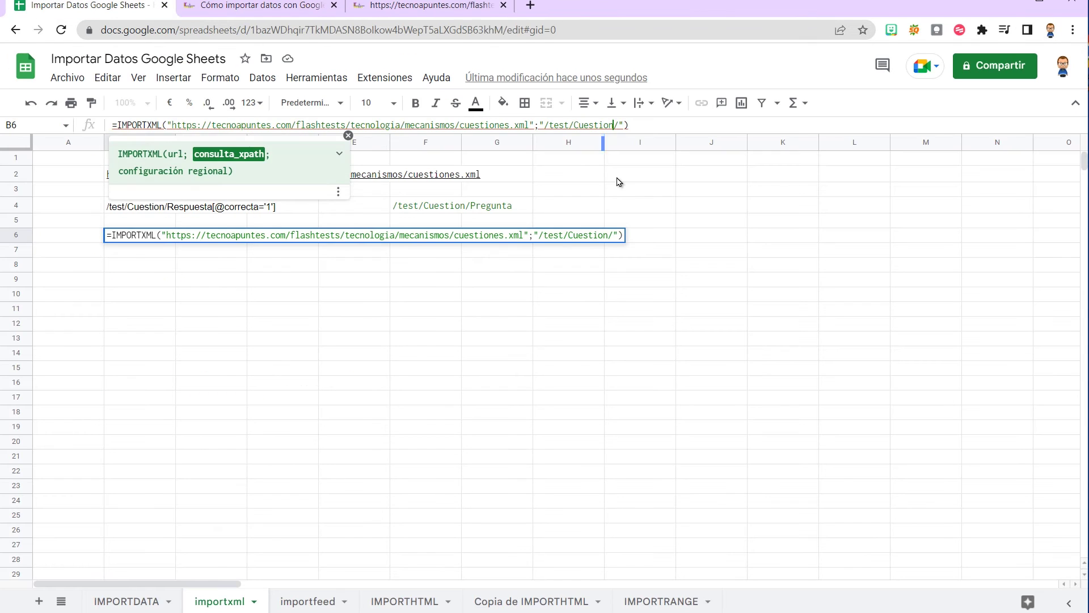
{"action": "type", "text": "/"}
{"action": "key", "text": "Return"}
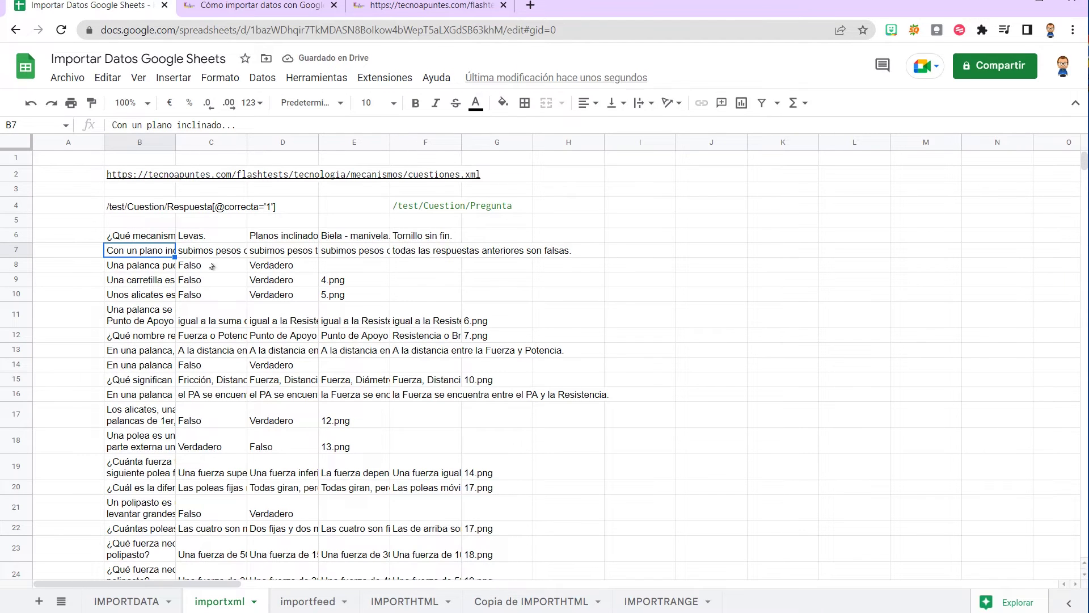
Clear the formula in B6 and undo the deletion.
{"action": "left_click", "coordinate": [154, 237]}
{"action": "key", "text": "Delete"}
{"action": "key", "text": "ctrl+z"}
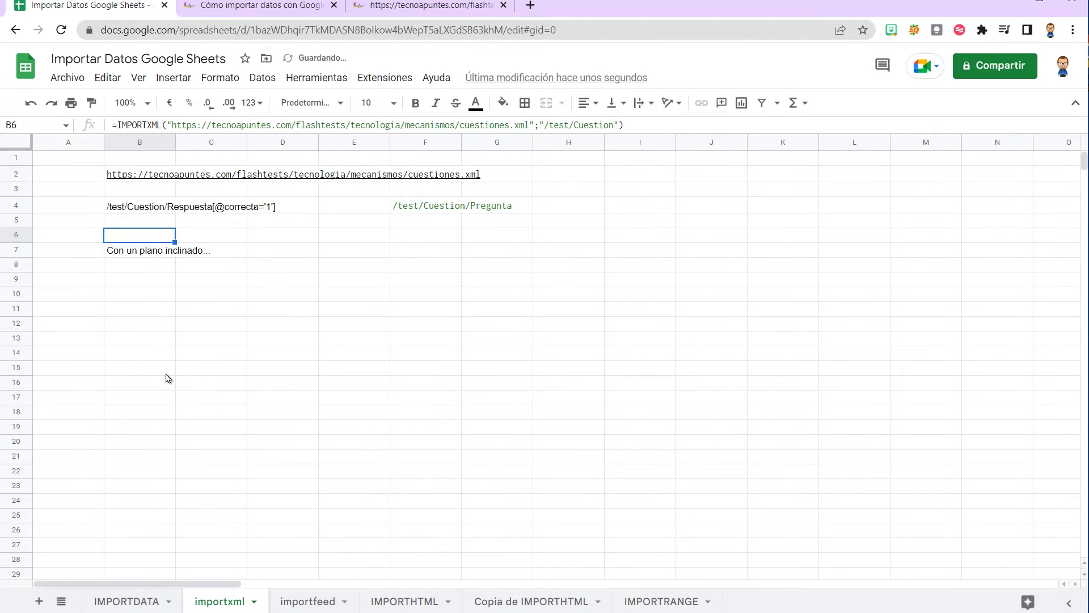
Examine the imported questions and their answer options cell by cell across rows 6 and 7.
{"action": "key", "text": "Down"}
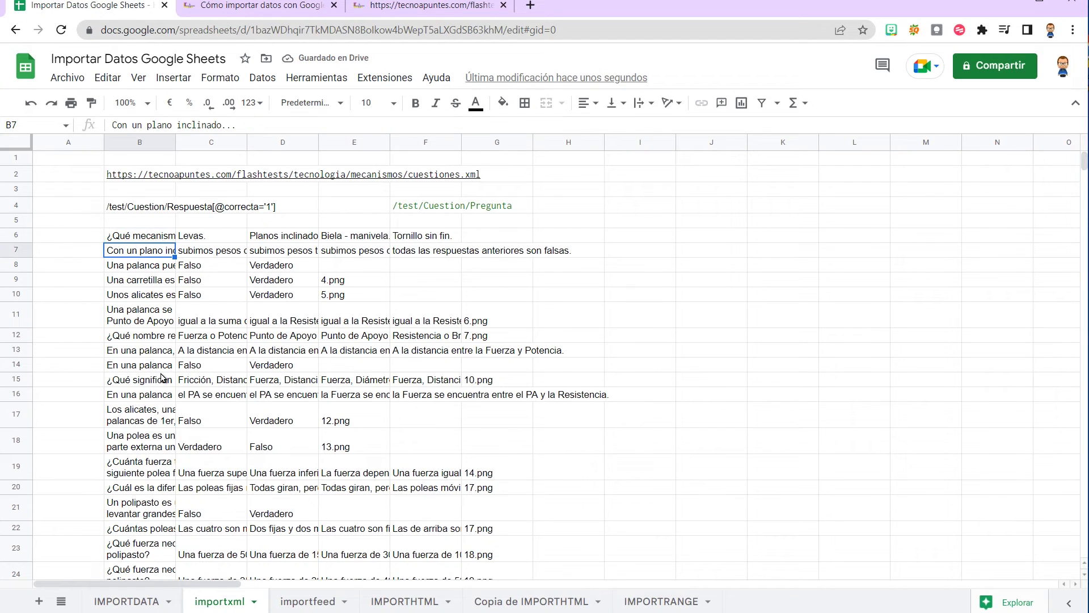
{"action": "key", "text": "Right"}
{"action": "key", "text": "Right"}
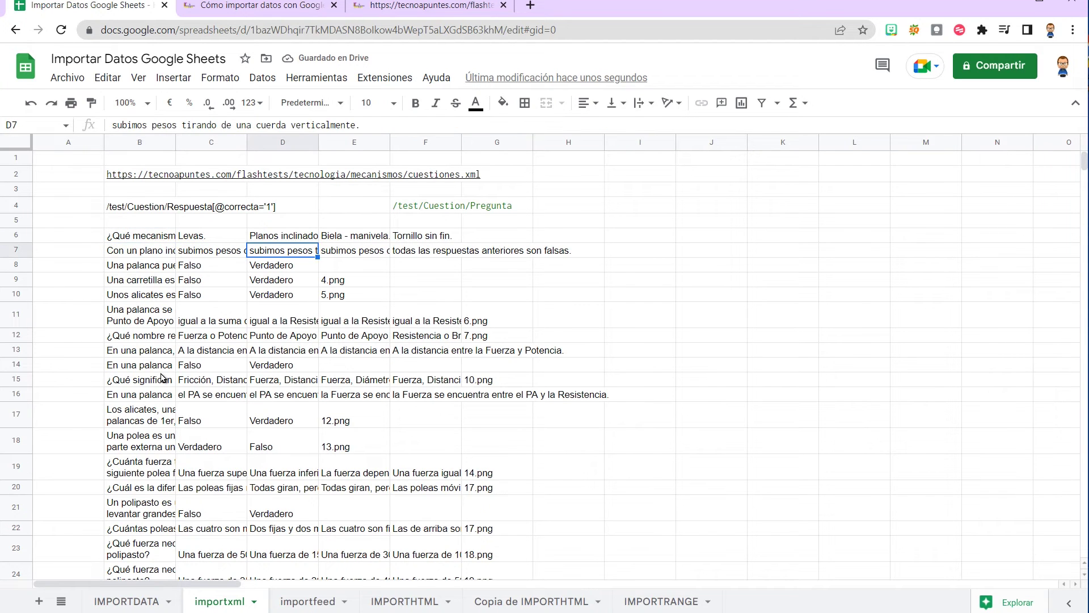
{"action": "key", "text": "Left"}
{"action": "key", "text": "Left"}
{"action": "key", "text": "Up"}
{"action": "key", "text": "Down"}
{"action": "key", "text": "Right"}
{"action": "key", "text": "Right"}
{"action": "key", "text": "Right"}
{"action": "key", "text": "Left"}
{"action": "key", "text": "Left"}
{"action": "key", "text": "Left"}
{"action": "key", "text": "Up"}
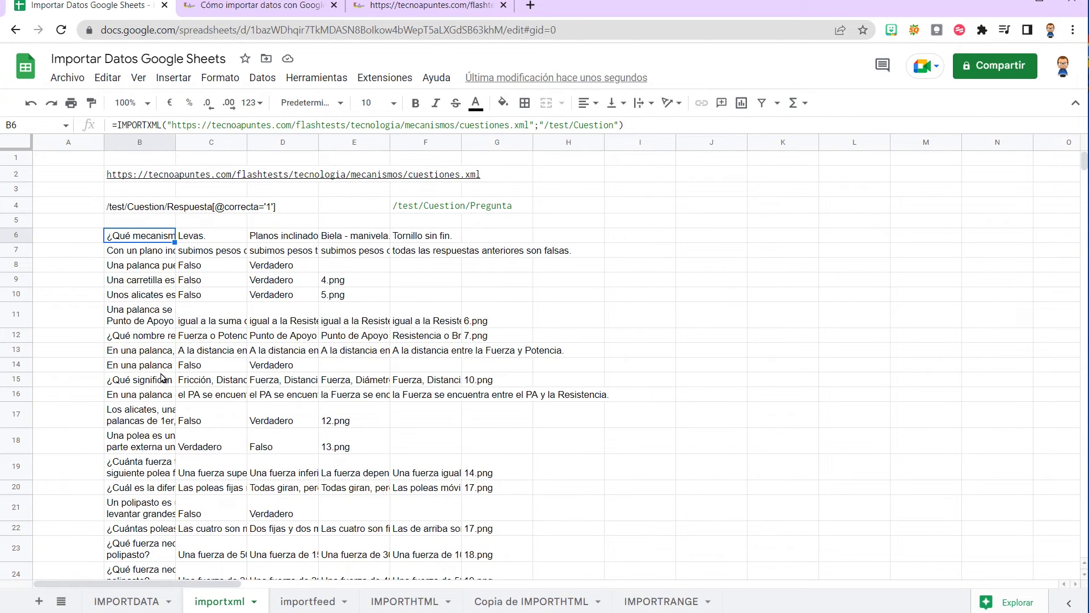
Set the XPath query in B6 to "/test/Cuestion/Pregunta" and compare it with the reference path in F4.
{"action": "left_click", "coordinate": [616, 125]}
{"action": "type", "text": "/"}
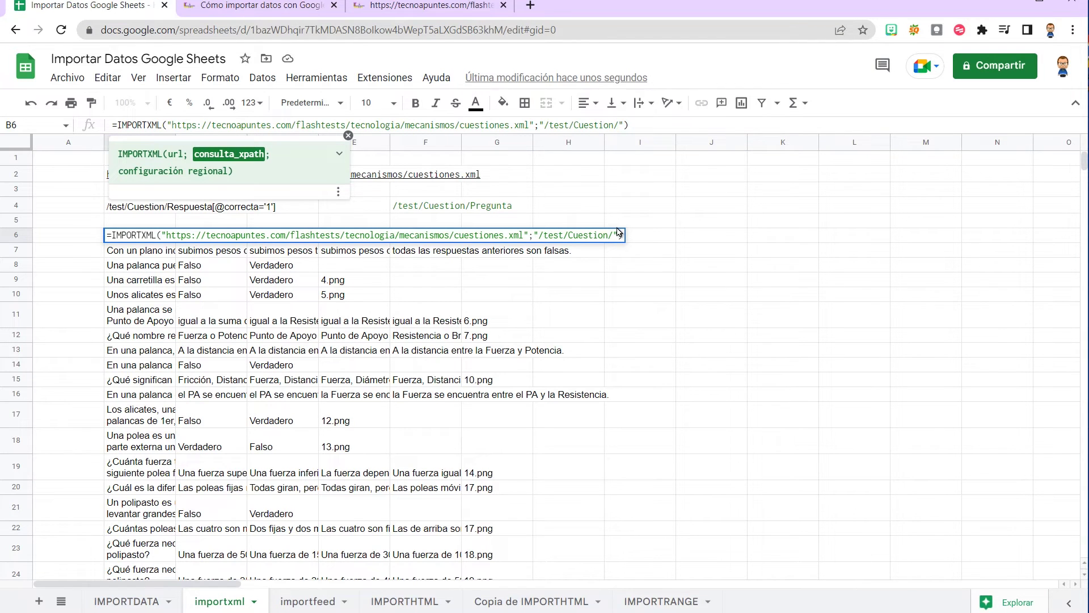
{"action": "type", "text": "Pregunta"}
{"action": "key", "text": "Return"}
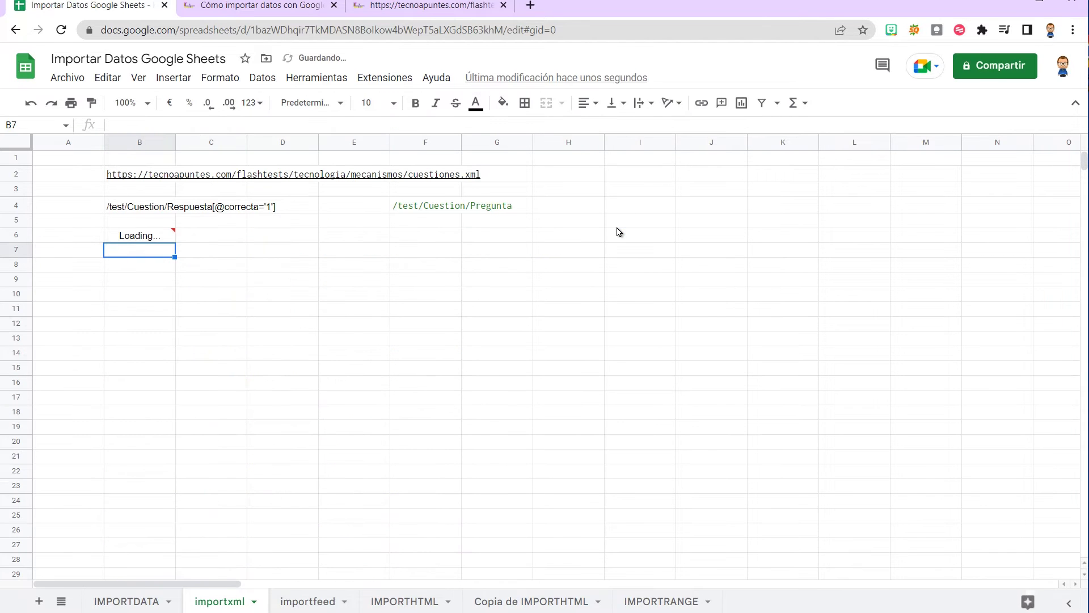
{"action": "left_click", "coordinate": [427, 212]}
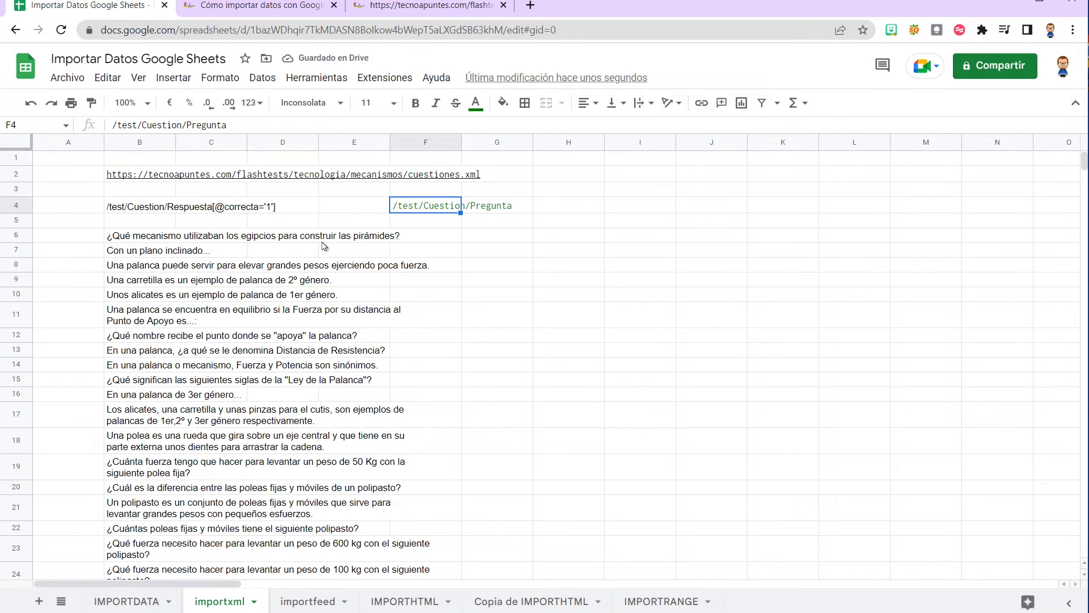
{"action": "left_click", "coordinate": [137, 227]}
{"action": "left_click", "coordinate": [143, 235]}
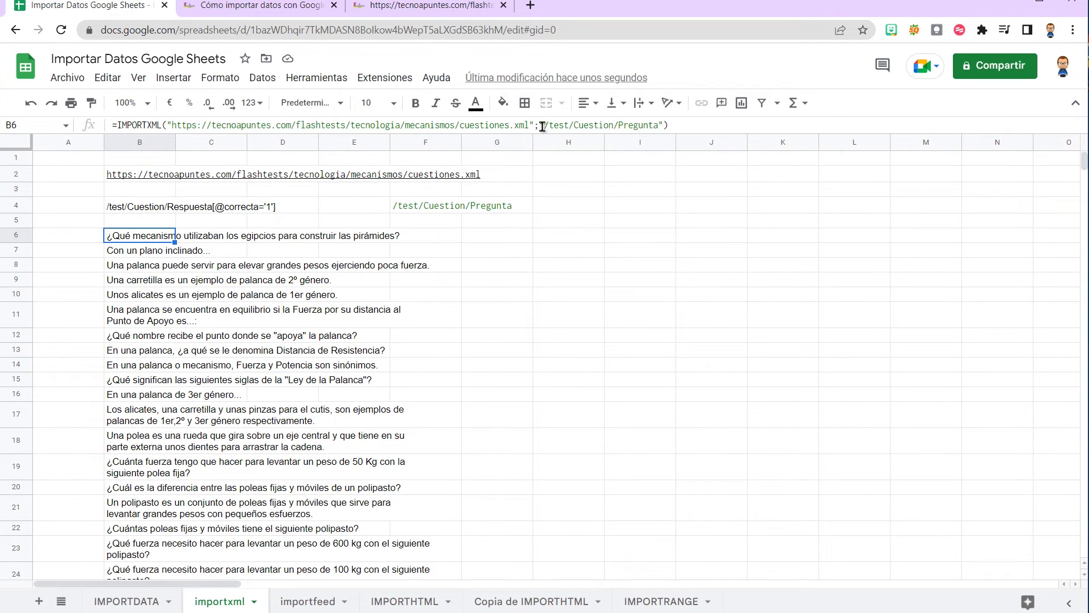
Replace the literal XPath query in the B6 IMPORTXML formula with a reference to cell F4.
{"action": "left_click", "coordinate": [542, 126]}
{"action": "left_click_drag", "start_coordinate": [546, 126], "coordinate": [661, 124]}
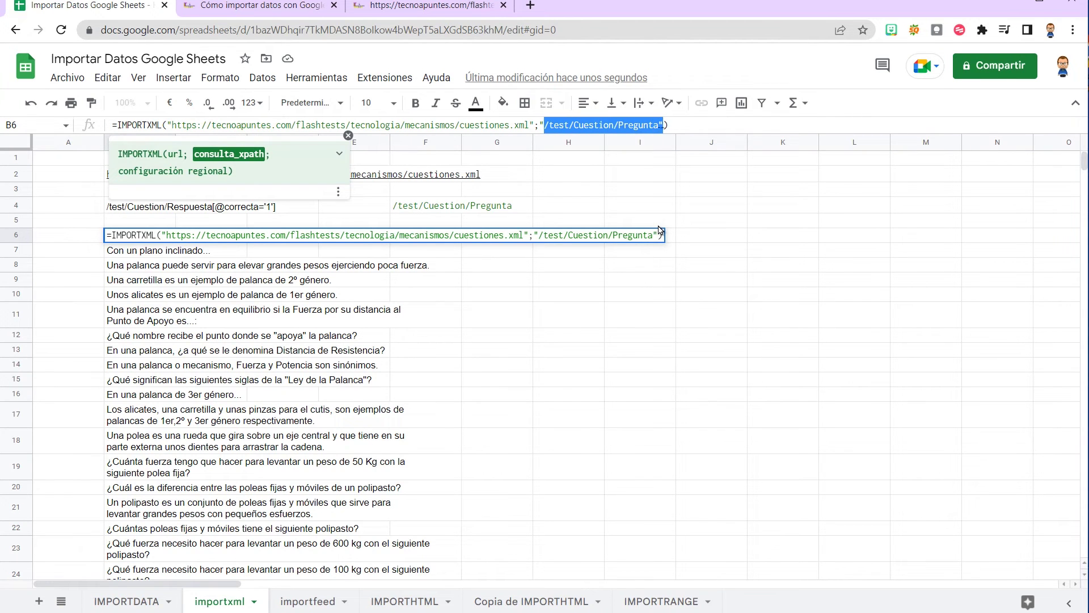
{"action": "key", "text": "BackSpace"}
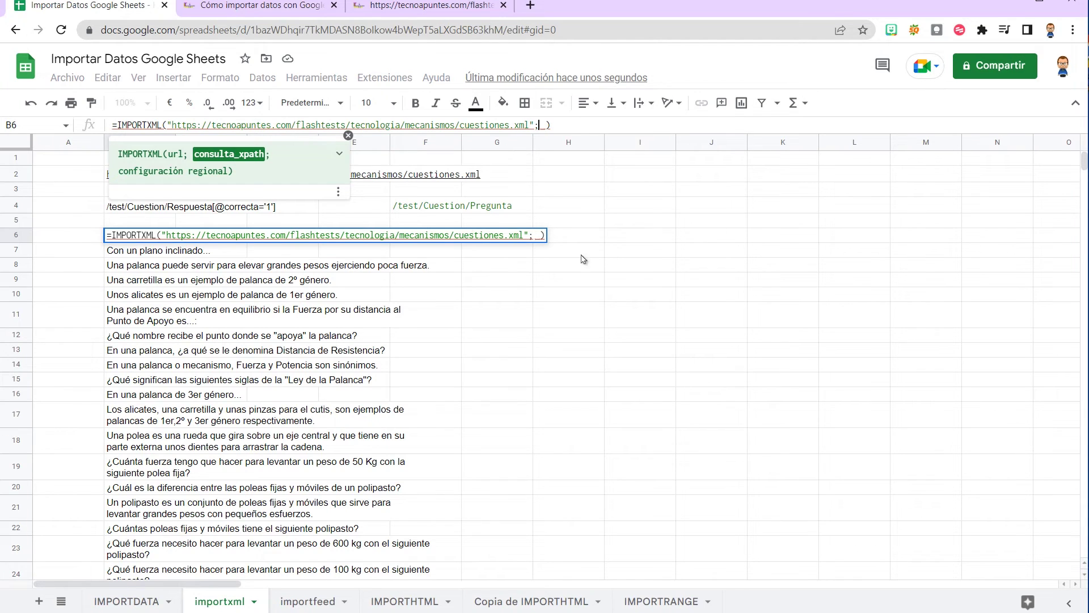
{"action": "left_click", "coordinate": [429, 208]}
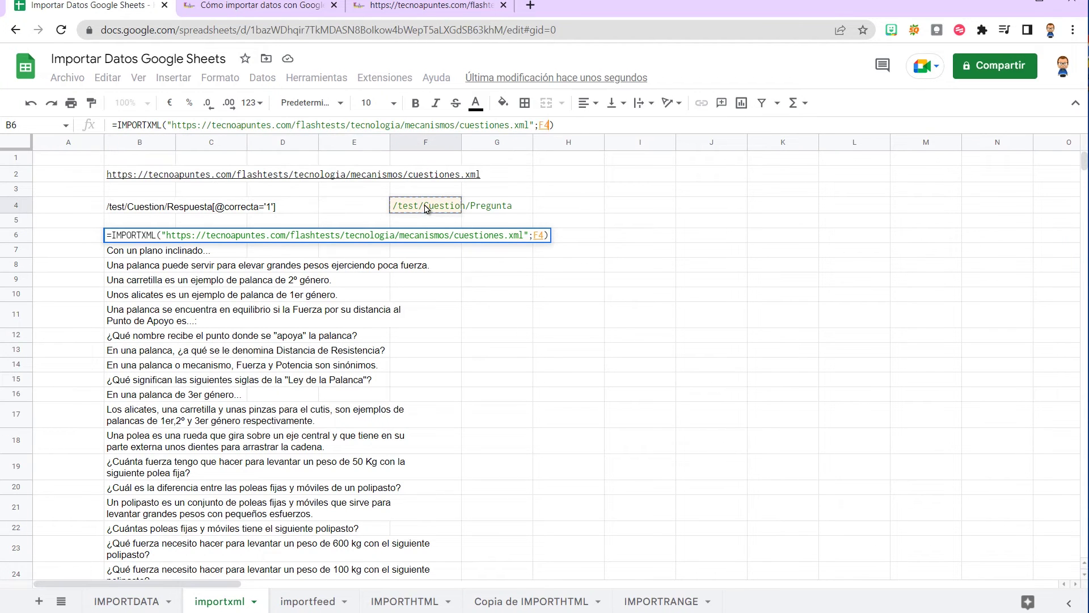
{"action": "key", "text": "Return"}
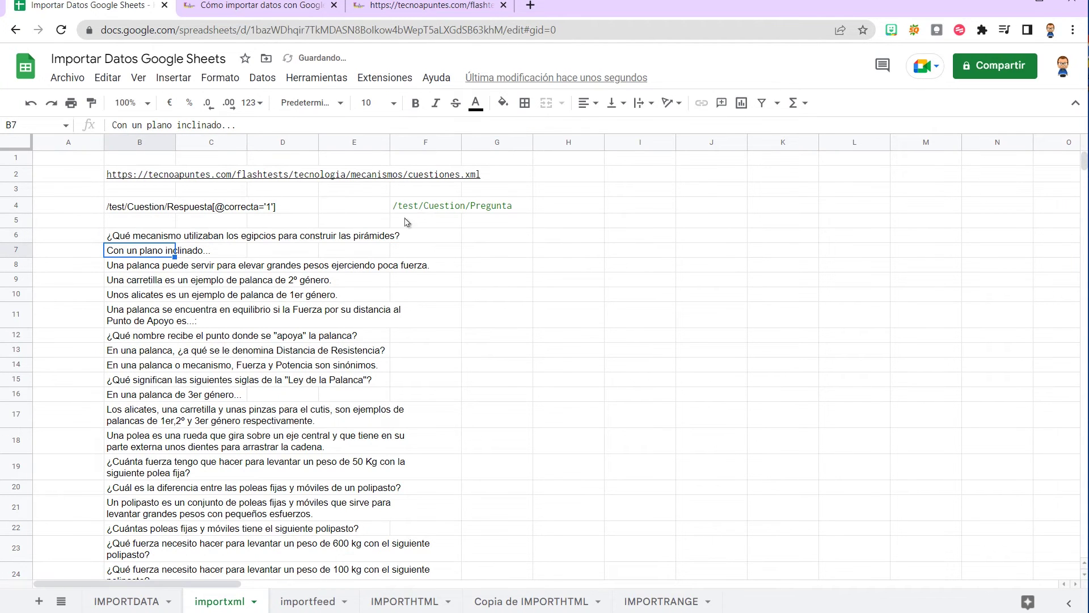
{"action": "left_click", "coordinate": [128, 237]}
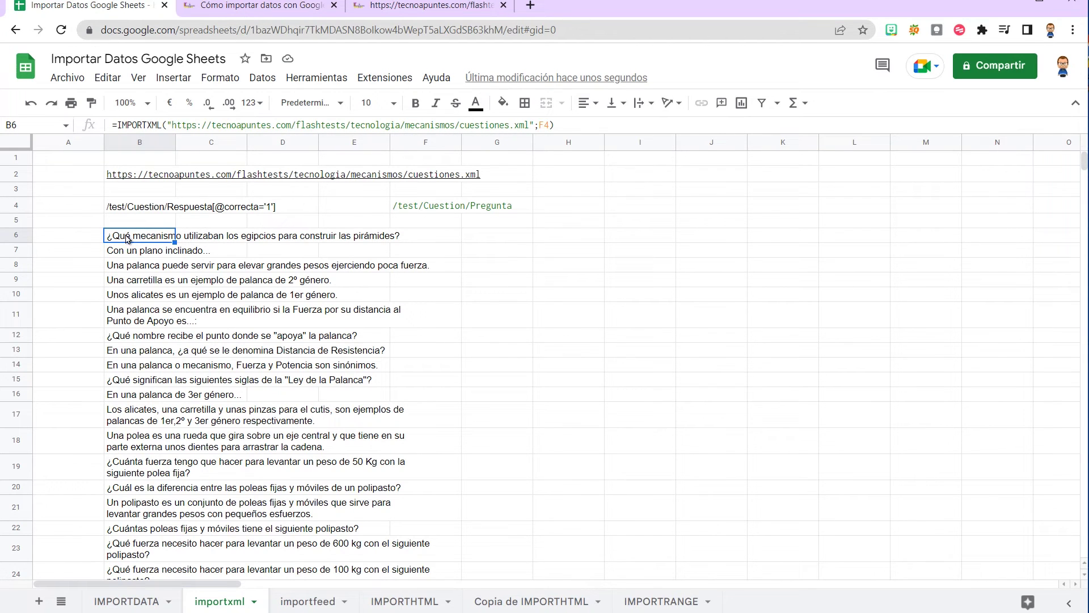
Compare the correct-answer XPath in B4 with the correcta="1" attribute of the Respuesta tags in the XML file.
{"action": "left_click", "coordinate": [128, 209]}
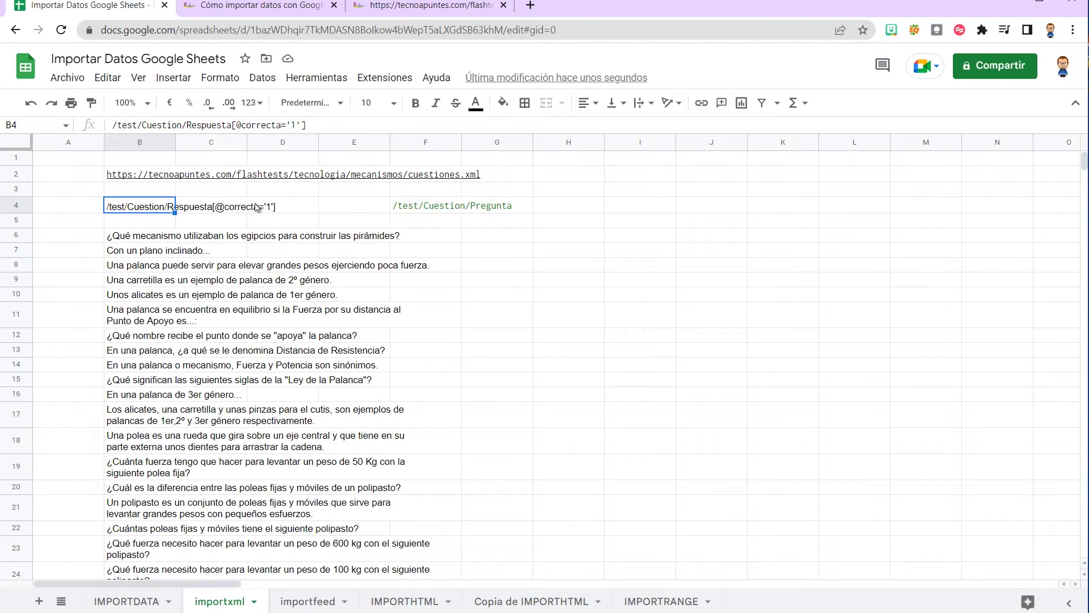
{"action": "left_click", "coordinate": [289, 7]}
{"action": "left_click", "coordinate": [409, 7]}
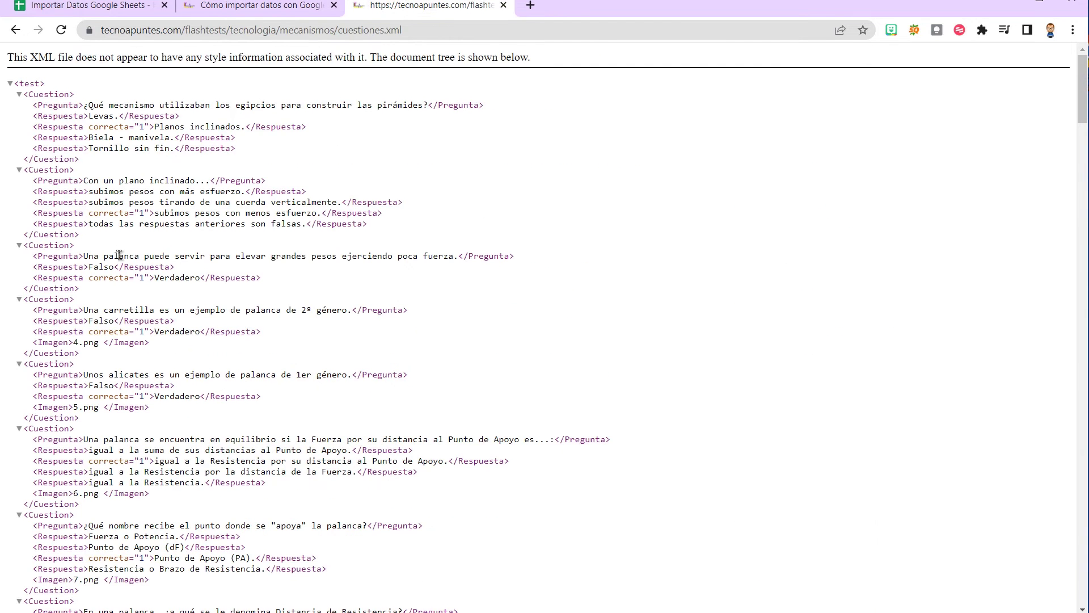
{"action": "left_click_drag", "start_coordinate": [87, 213], "coordinate": [141, 212]}
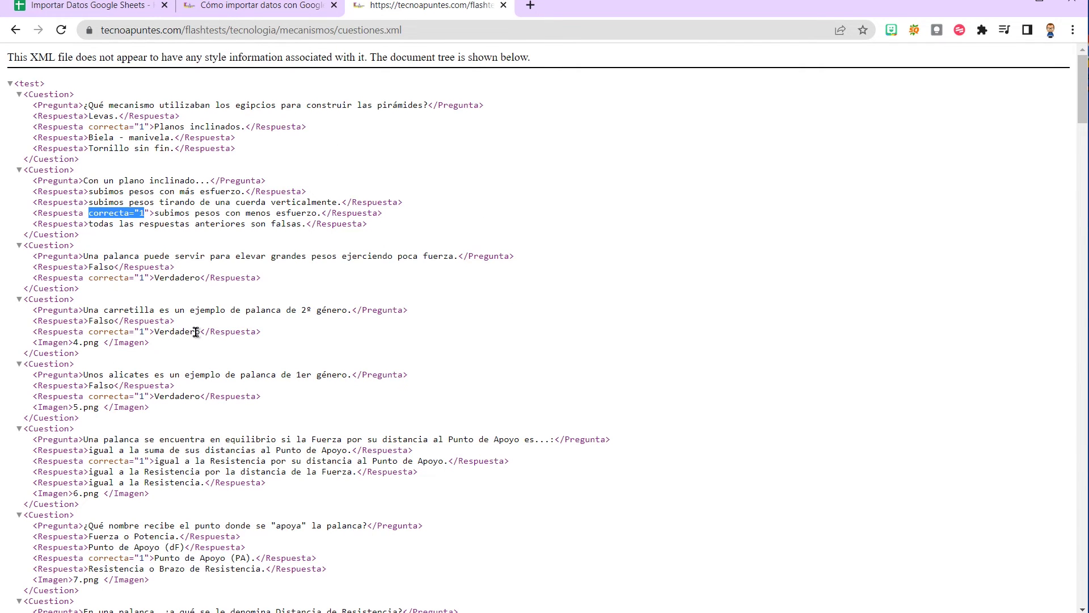
{"action": "left_click", "coordinate": [107, 6]}
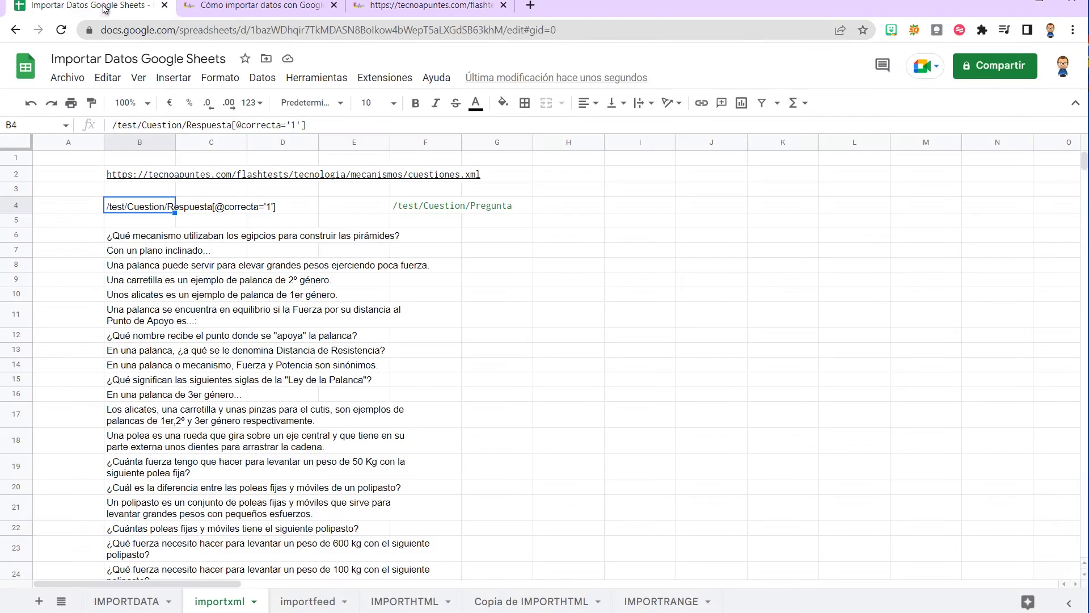
Change the XPath reference in the B6 IMPORTXML formula to cell B4.
{"action": "left_click", "coordinate": [141, 238]}
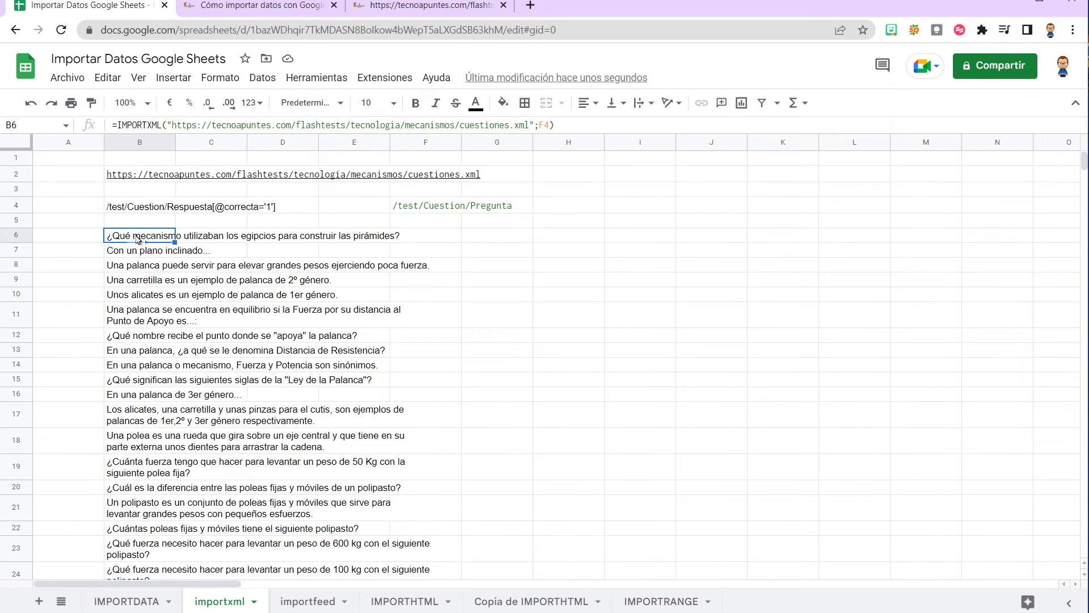
{"action": "left_click", "coordinate": [544, 128]}
{"action": "left_click", "coordinate": [596, 288]}
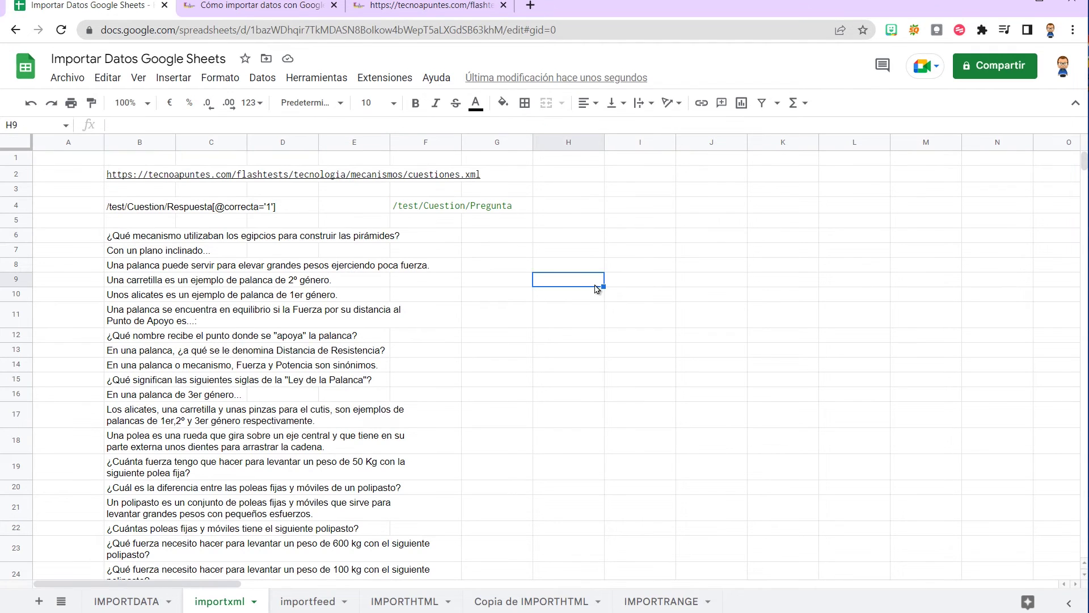
{"action": "left_click", "coordinate": [150, 241]}
{"action": "left_click", "coordinate": [539, 124]}
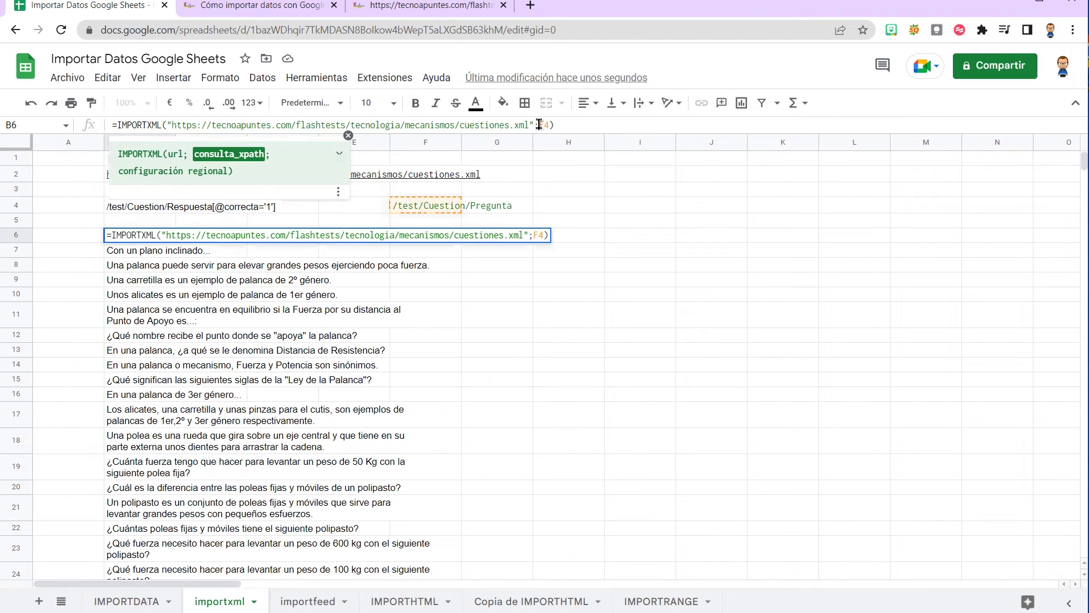
{"action": "key", "text": "Delete"}
{"action": "type", "text": "B"}
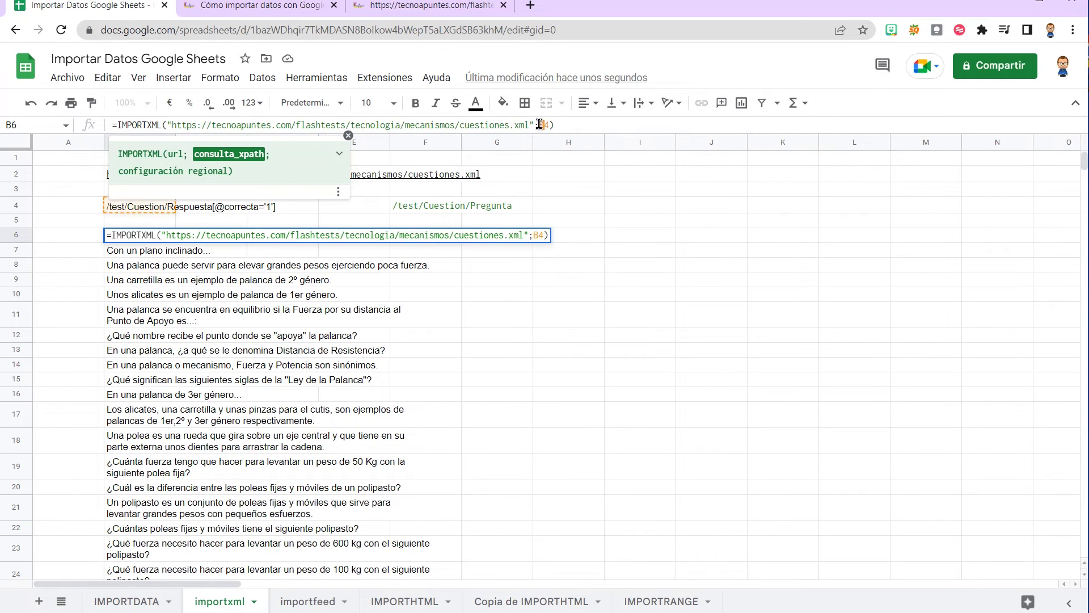
{"action": "key", "text": "Return"}
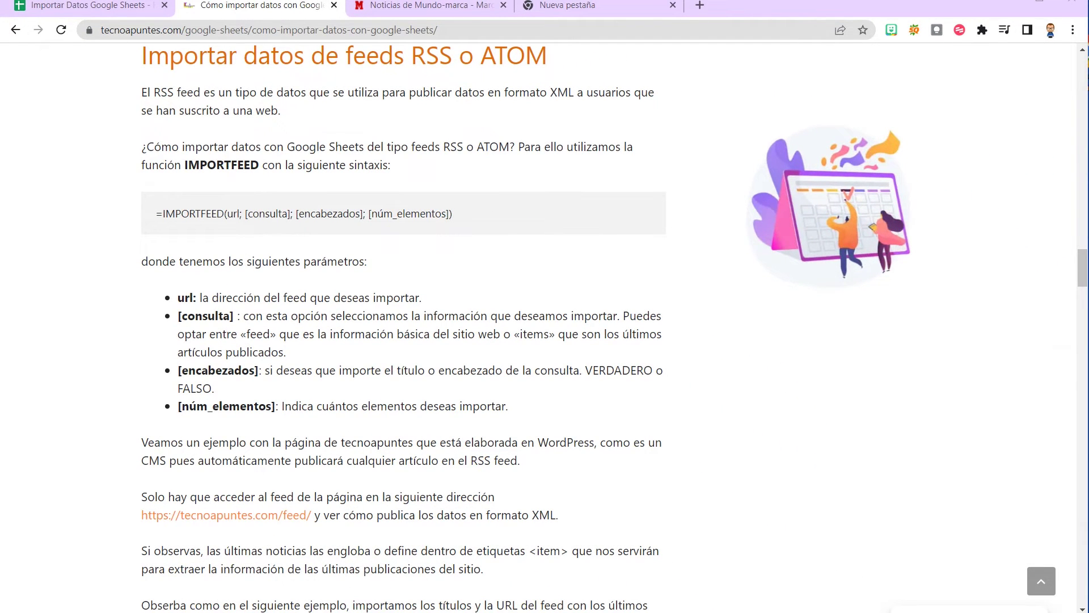
Return to the spreadsheet and examine the arguments of the IMPORTFEED formula in A3 of the importfeed sheet.
{"action": "left_click", "coordinate": [79, 7]}
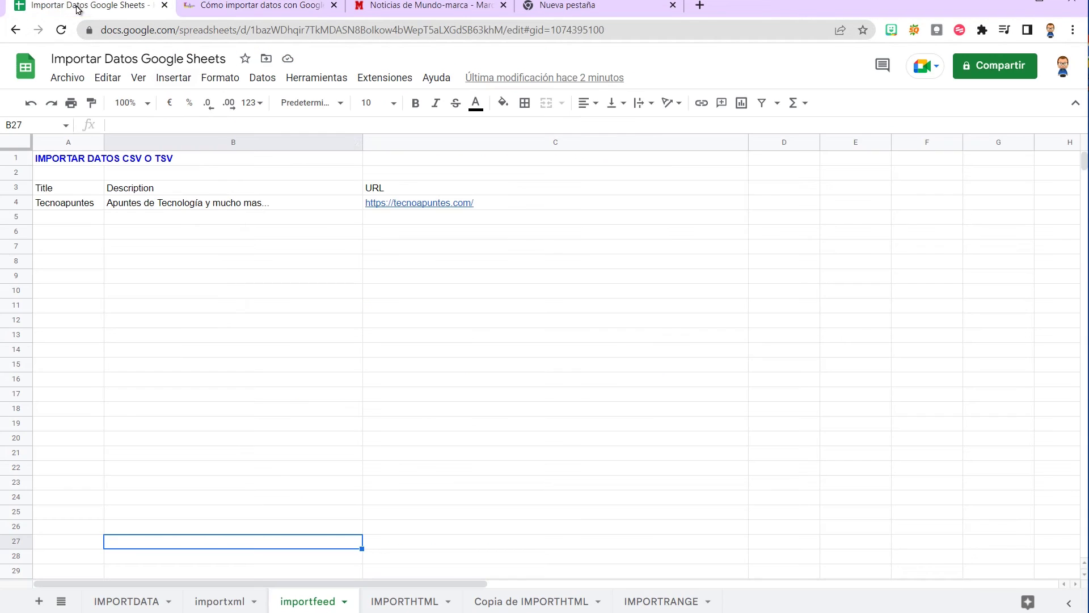
{"action": "left_click", "coordinate": [77, 192]}
{"action": "left_click", "coordinate": [176, 121]}
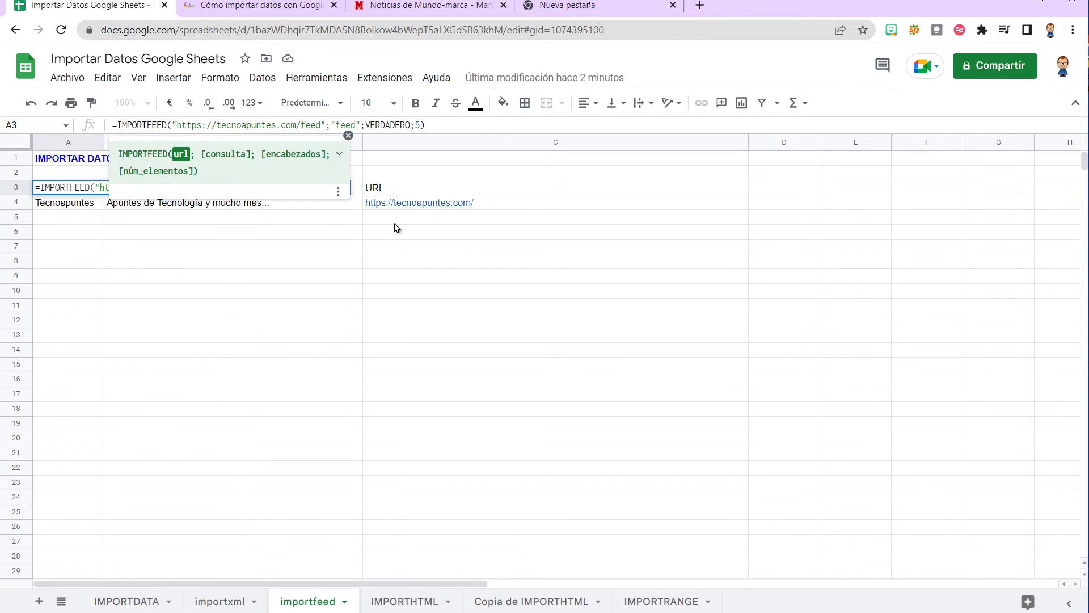
{"action": "left_click", "coordinate": [457, 294]}
{"action": "left_click", "coordinate": [440, 187]}
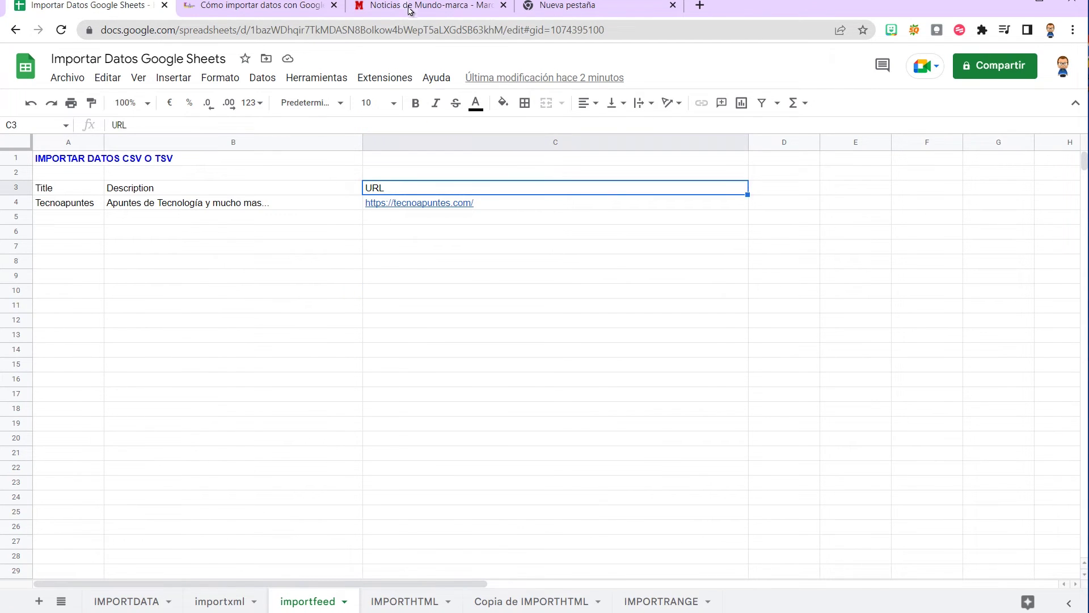
Copy the link address of the "RSS de Portada" feed from Marca's RSS page.
{"action": "left_click", "coordinate": [409, 7]}
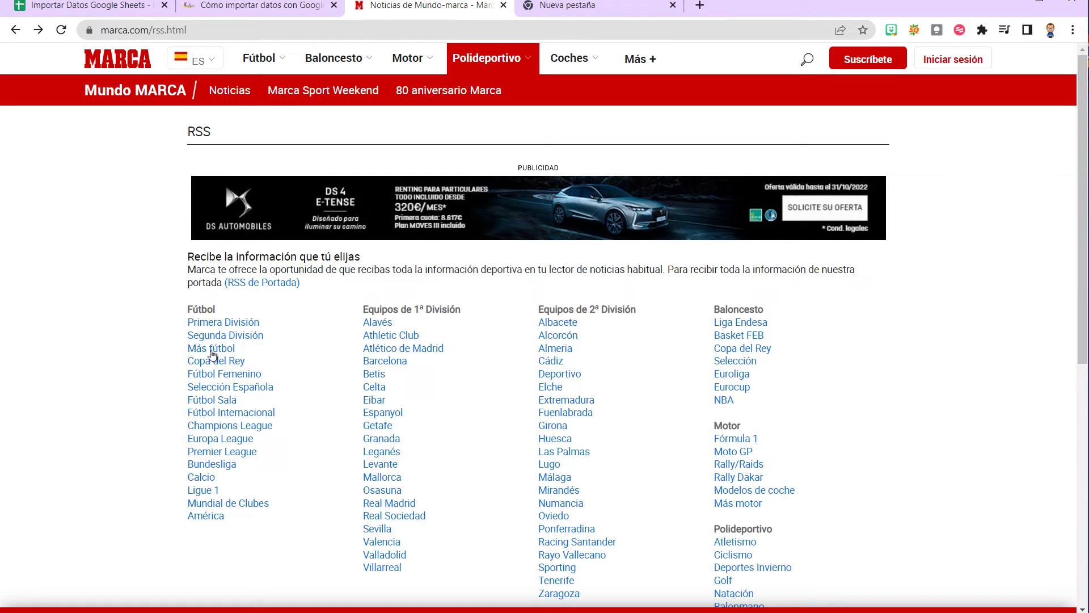
{"action": "right_click", "coordinate": [285, 289]}
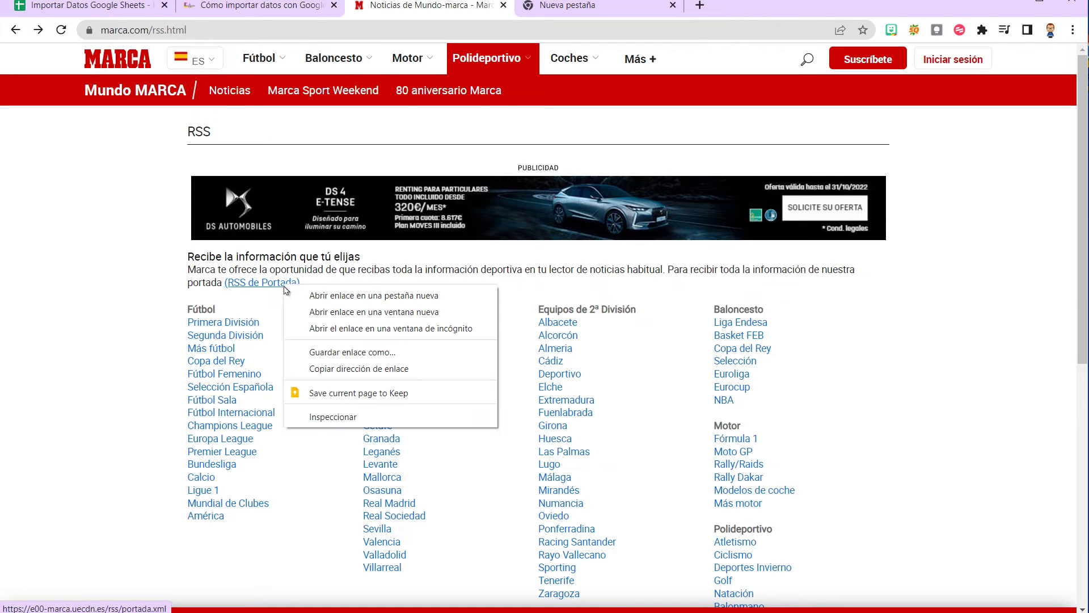
{"action": "left_click", "coordinate": [348, 373]}
{"action": "left_click", "coordinate": [72, 7]}
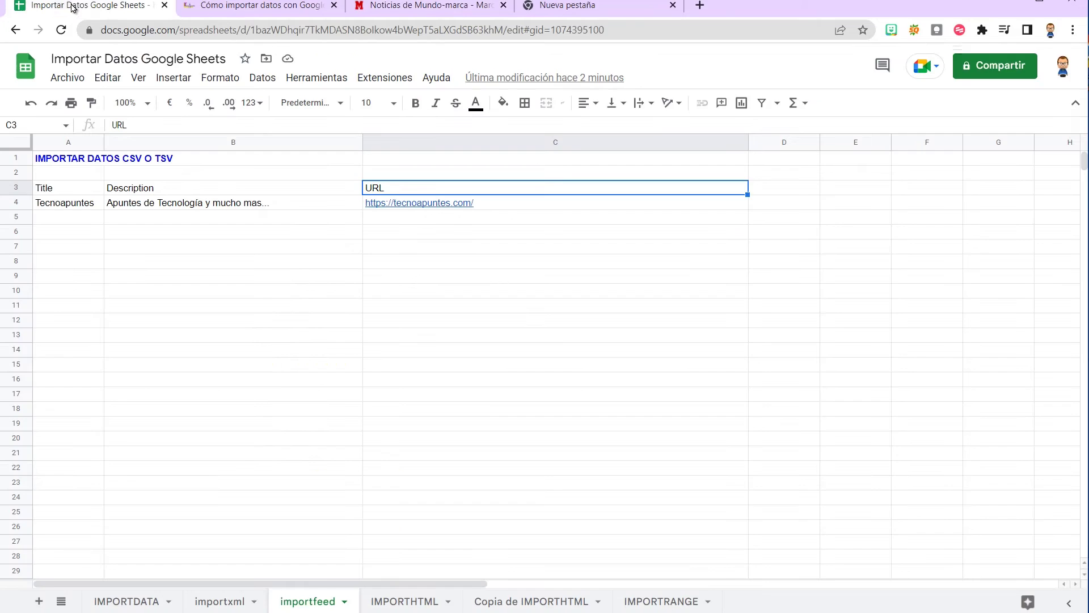
{"action": "left_click", "coordinate": [69, 189]}
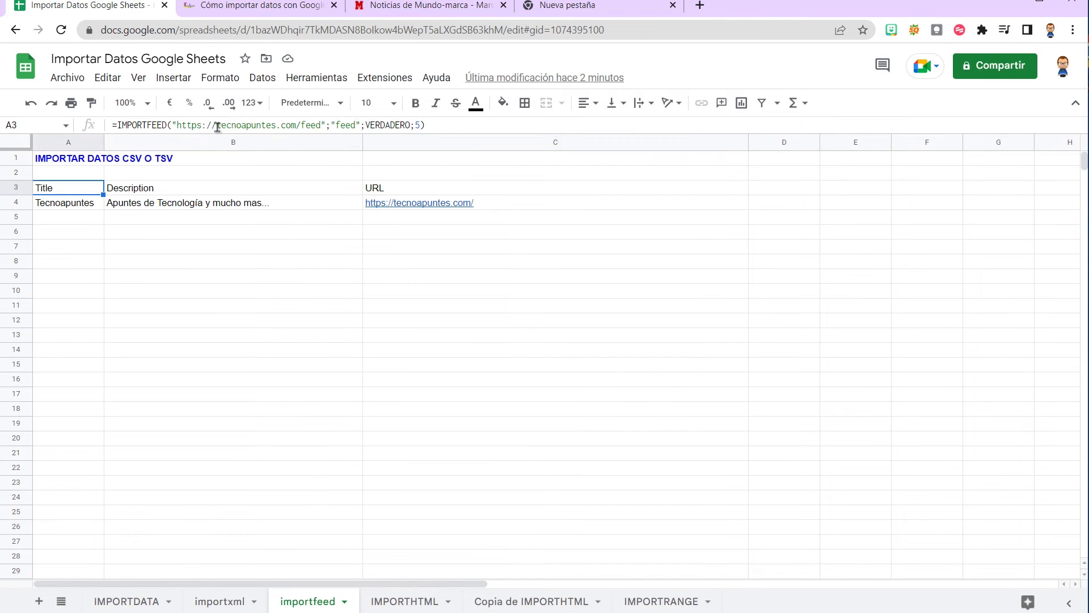
{"action": "left_click_drag", "start_coordinate": [176, 124], "coordinate": [322, 125]}
{"action": "key", "text": "BackSpace"}
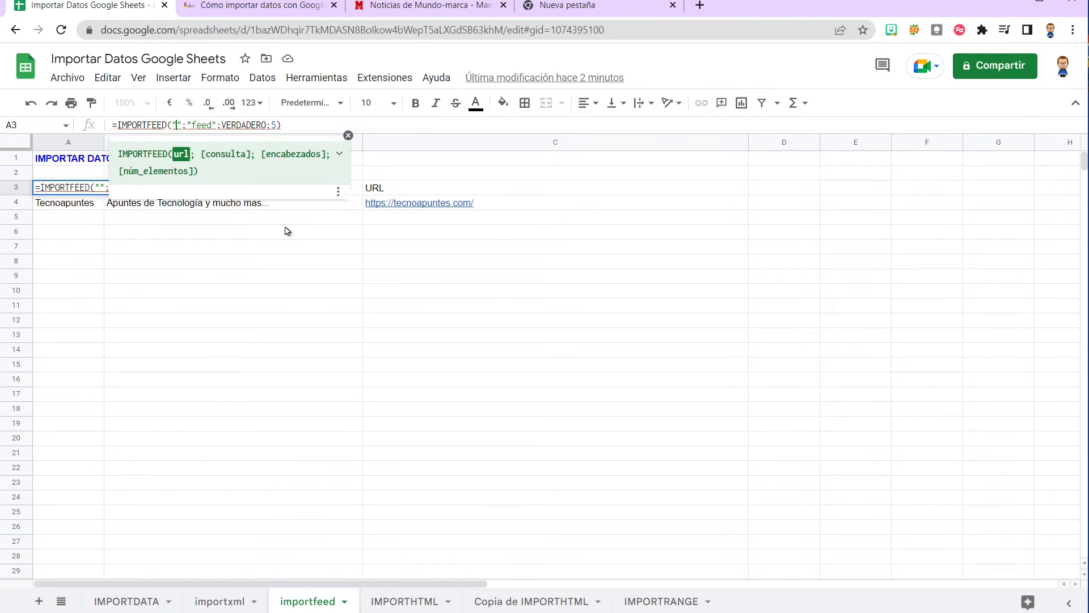
{"action": "type", "text": "https://e00-marca.uecdn.es/rss/portada.xml"}
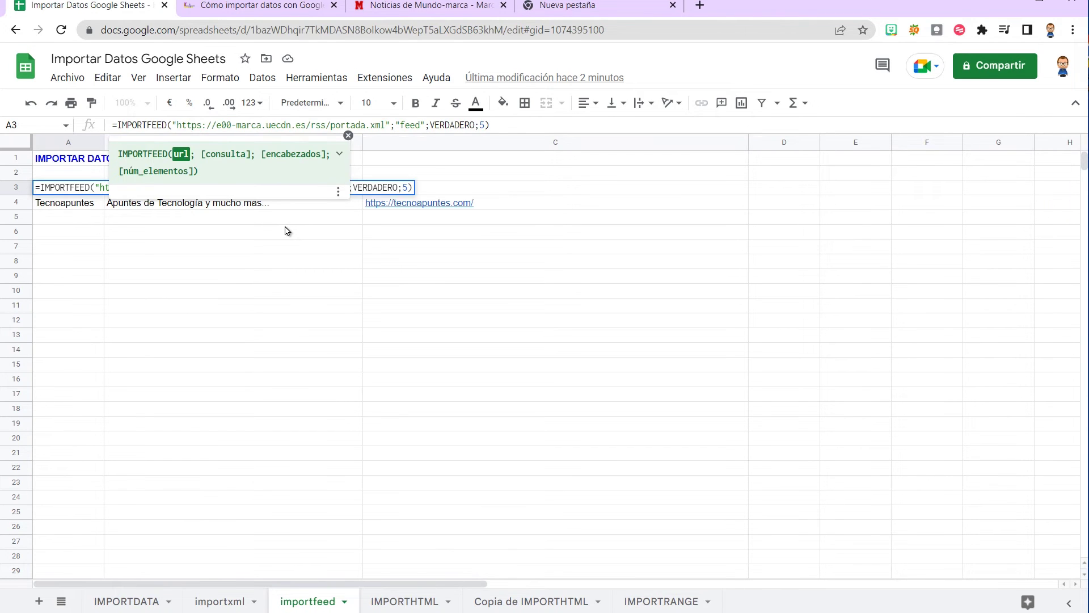
{"action": "key", "text": "Return"}
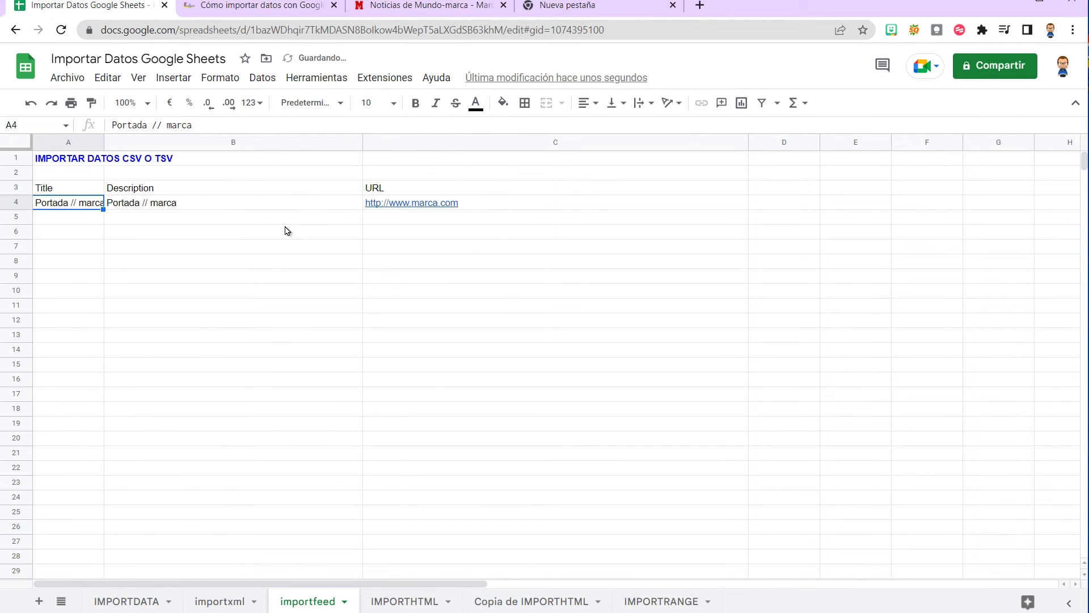
{"action": "left_click", "coordinate": [149, 210]}
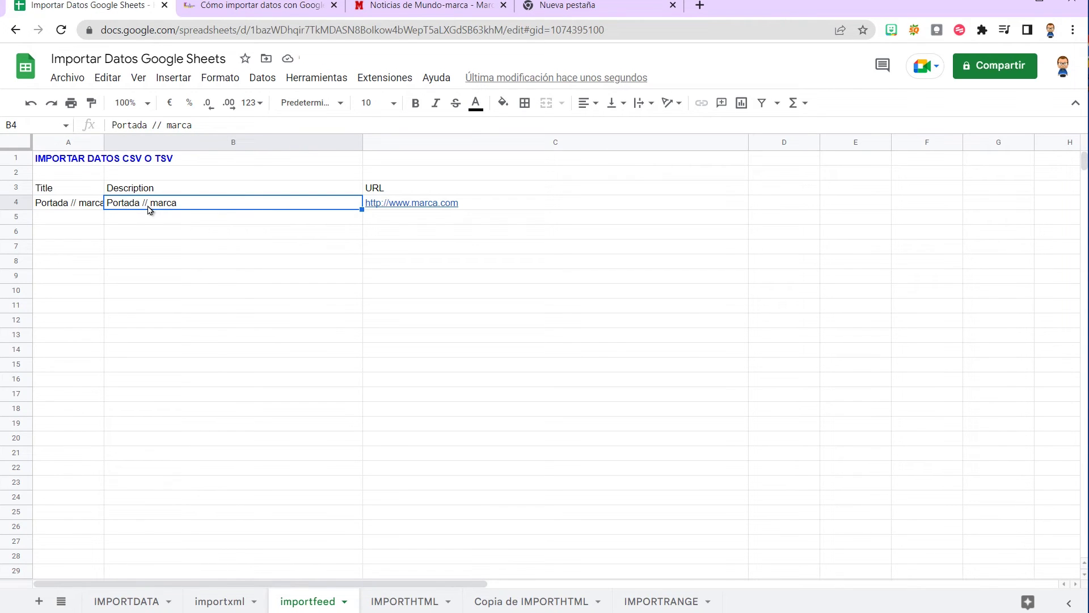
Copy the full IMPORTFEED formula text from A3 into cell A5.
{"action": "left_click", "coordinate": [74, 188]}
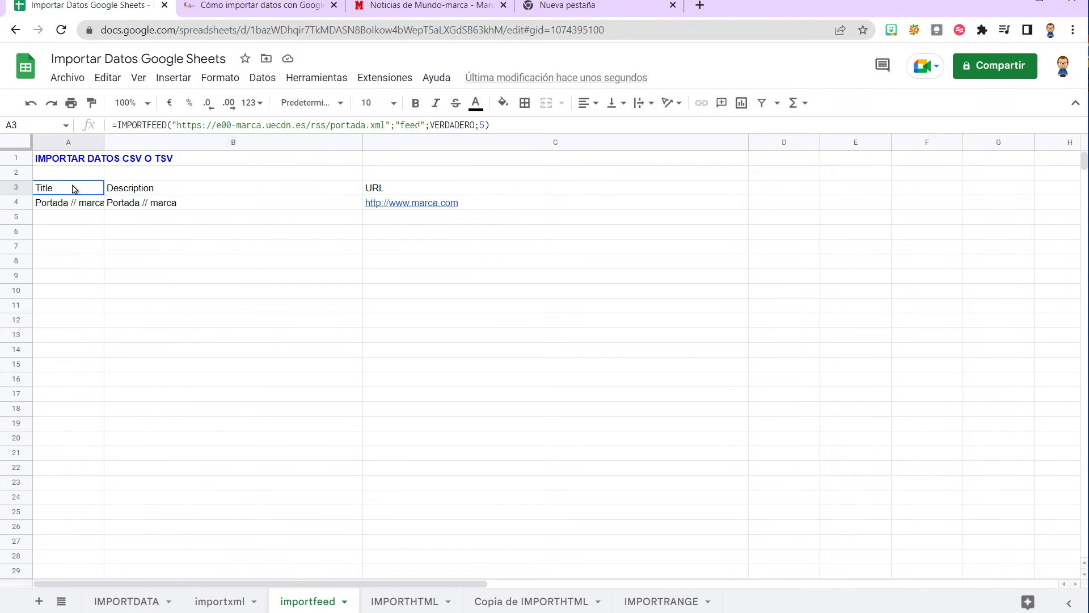
{"action": "left_click", "coordinate": [409, 124]}
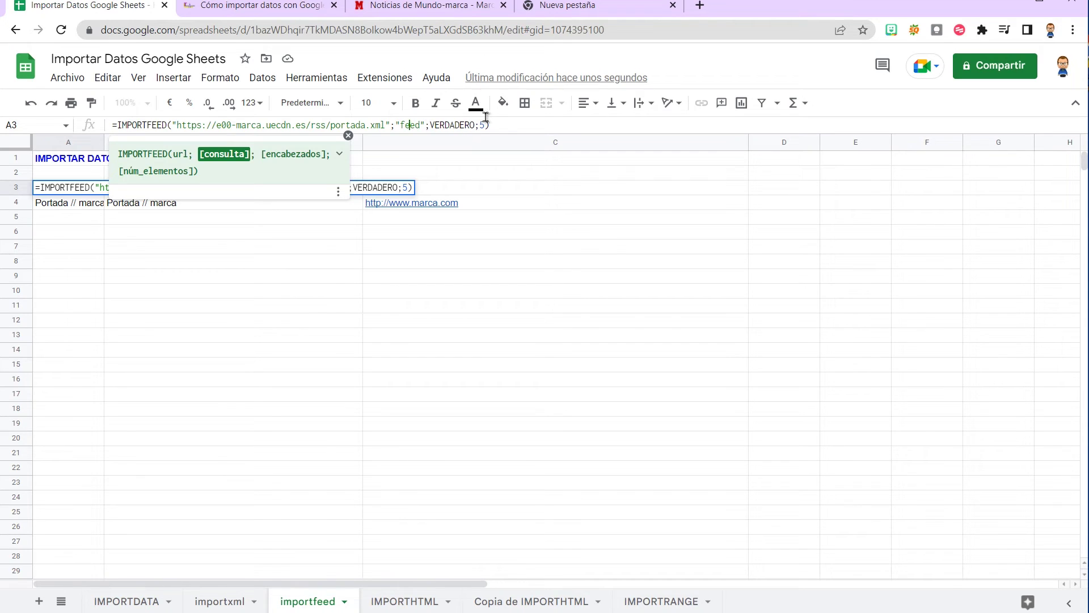
{"action": "left_click_drag", "start_coordinate": [490, 125], "coordinate": [71, 150]}
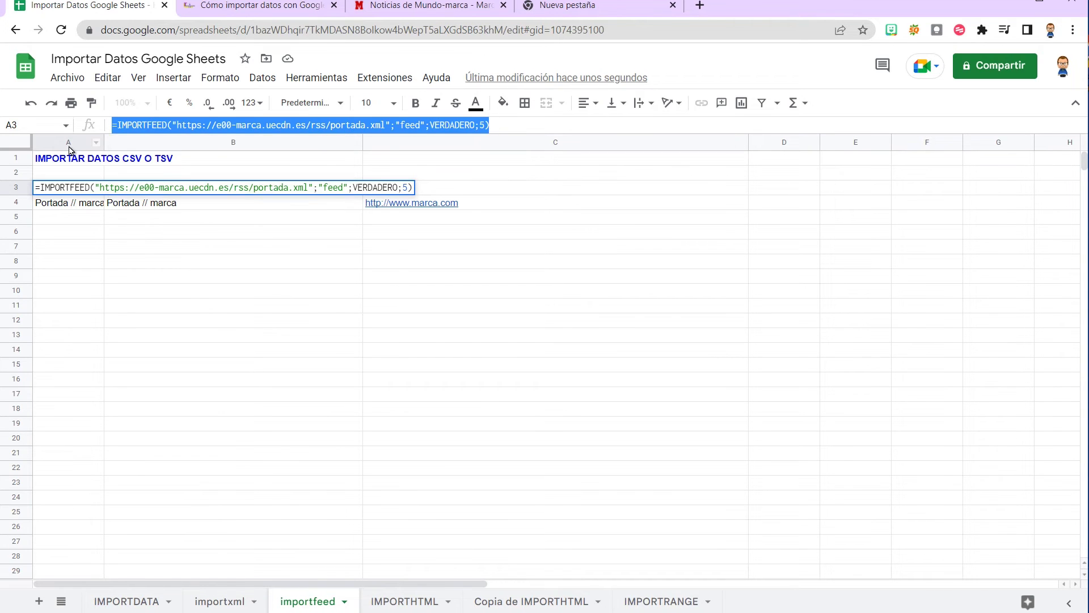
{"action": "key", "text": "ctrl+c"}
{"action": "left_click", "coordinate": [85, 218]}
{"action": "key", "text": "ctrl+v"}
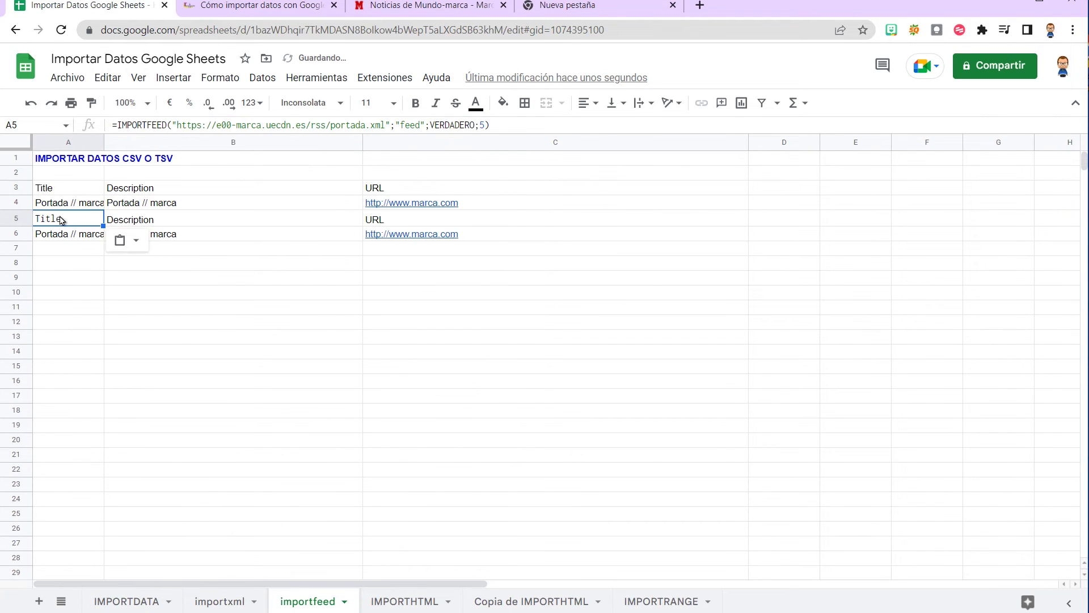
Change the query argument of the A5 IMPORTFEED formula to "items".
{"action": "left_click", "coordinate": [410, 124]}
{"action": "key", "text": "BackSpace"}
{"action": "key", "text": "Delete"}
{"action": "key", "text": "Delete"}
{"action": "key", "text": "Delete"}
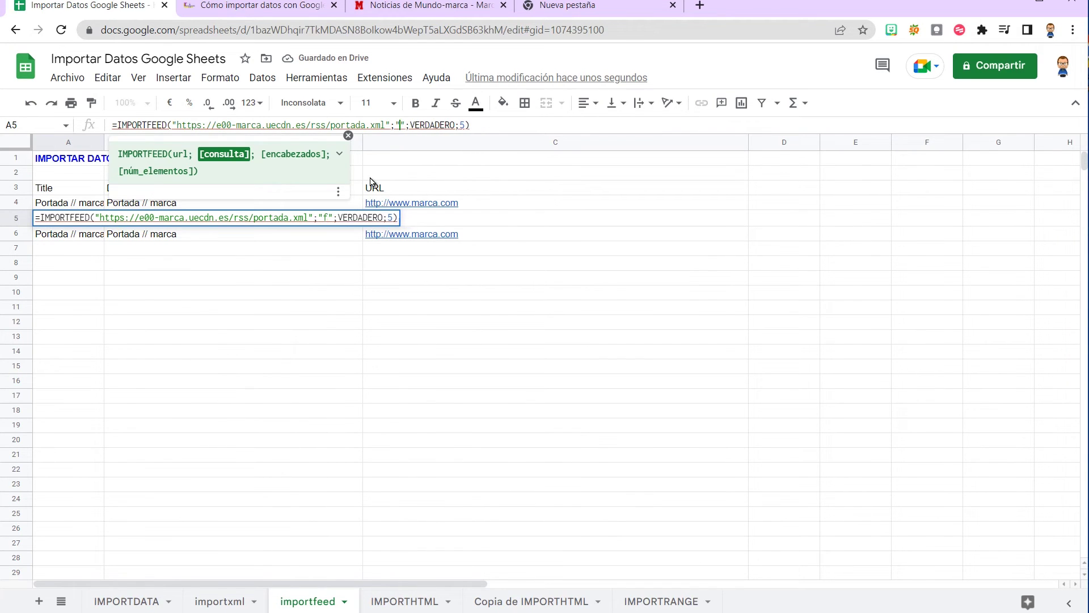
{"action": "type", "text": "items"}
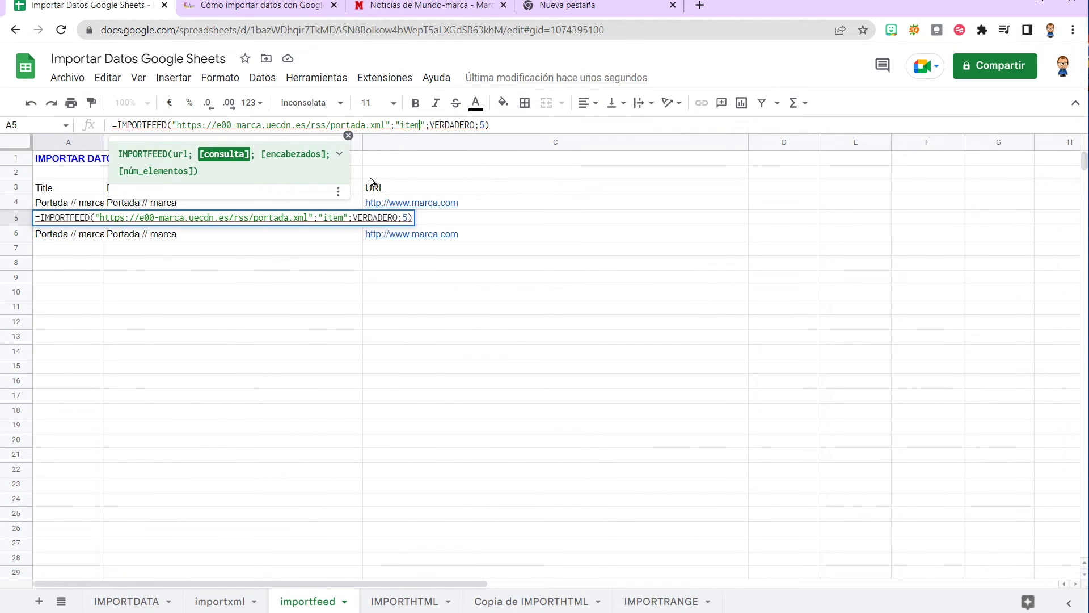
{"action": "key", "text": "Return"}
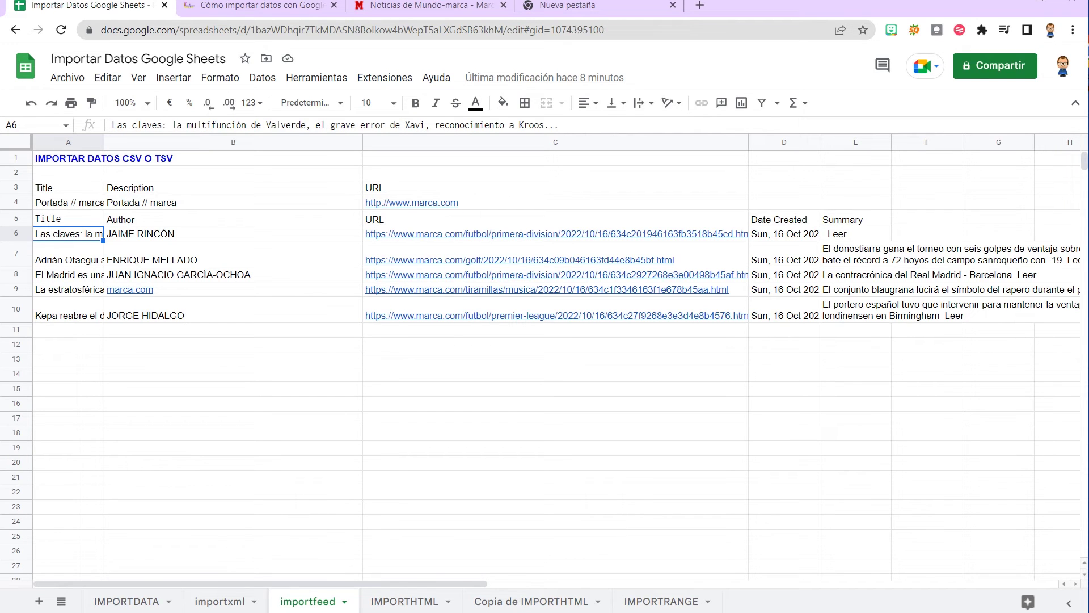
Fit column B to its contents and widen column A to fit more of the article titles.
{"action": "double_click", "coordinate": [362, 141]}
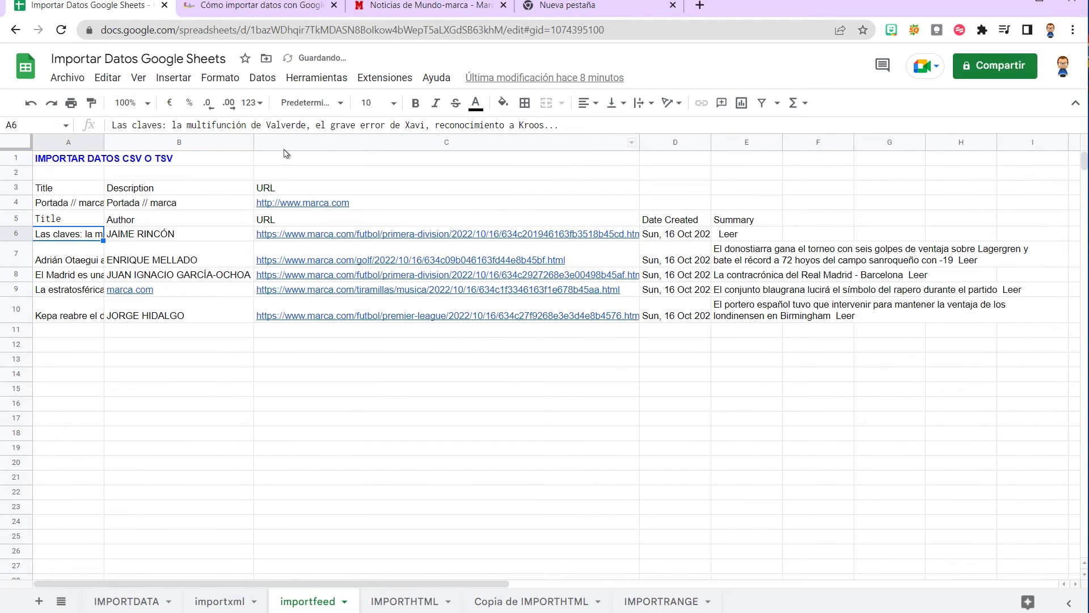
{"action": "left_click_drag", "start_coordinate": [102, 142], "coordinate": [270, 143]}
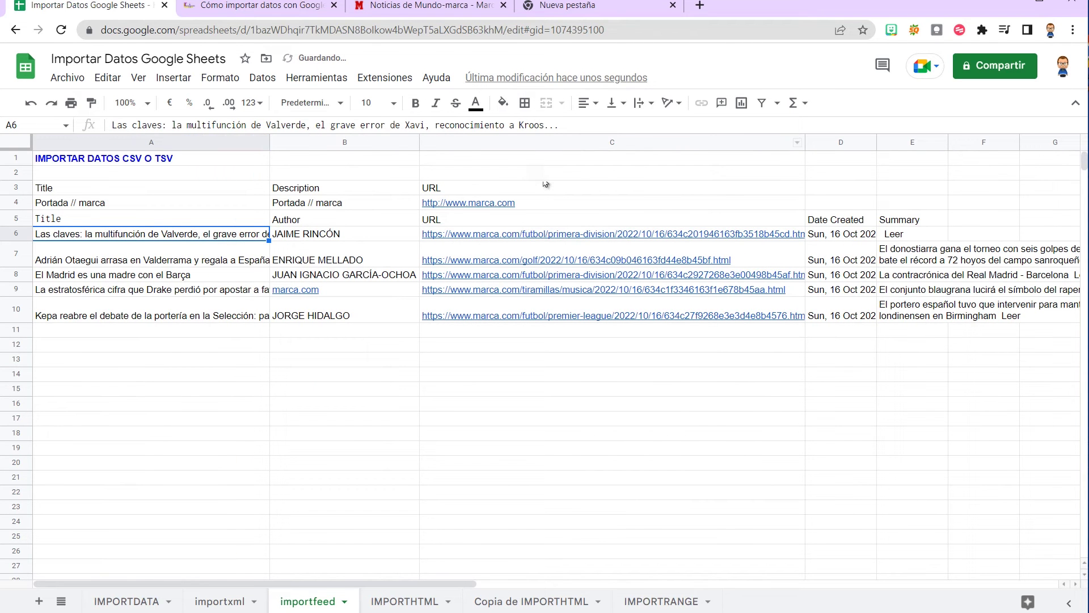
{"action": "left_click", "coordinate": [102, 192]}
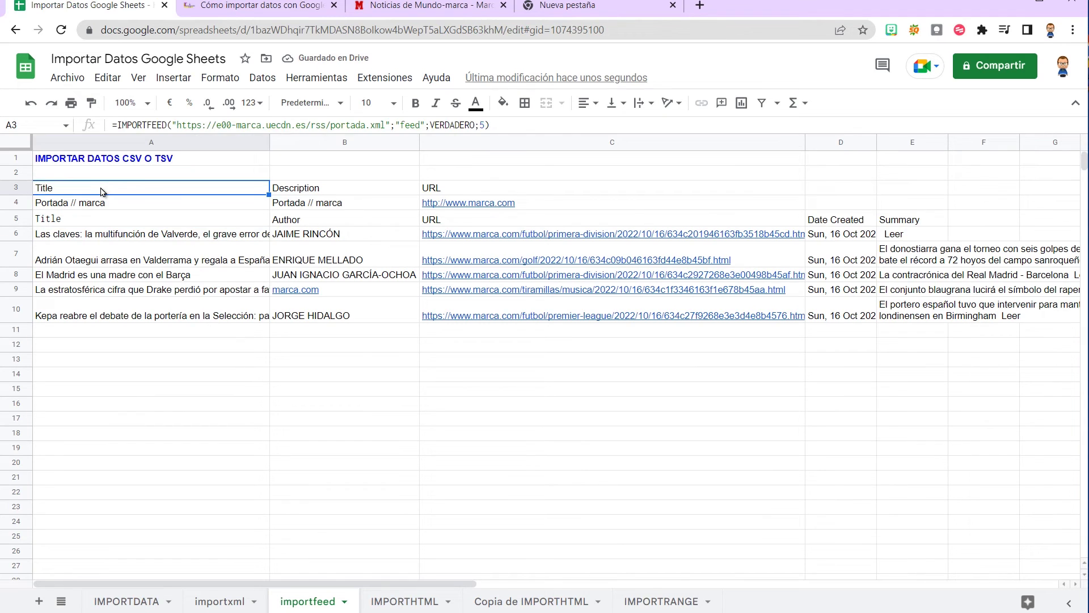
Examine the imported feed articles, including their creation date and summary columns.
{"action": "key", "text": "Right"}
{"action": "key", "text": "Right"}
{"action": "key", "text": "Right"}
{"action": "key", "text": "Down"}
{"action": "key", "text": "Down"}
{"action": "key", "text": "Down"}
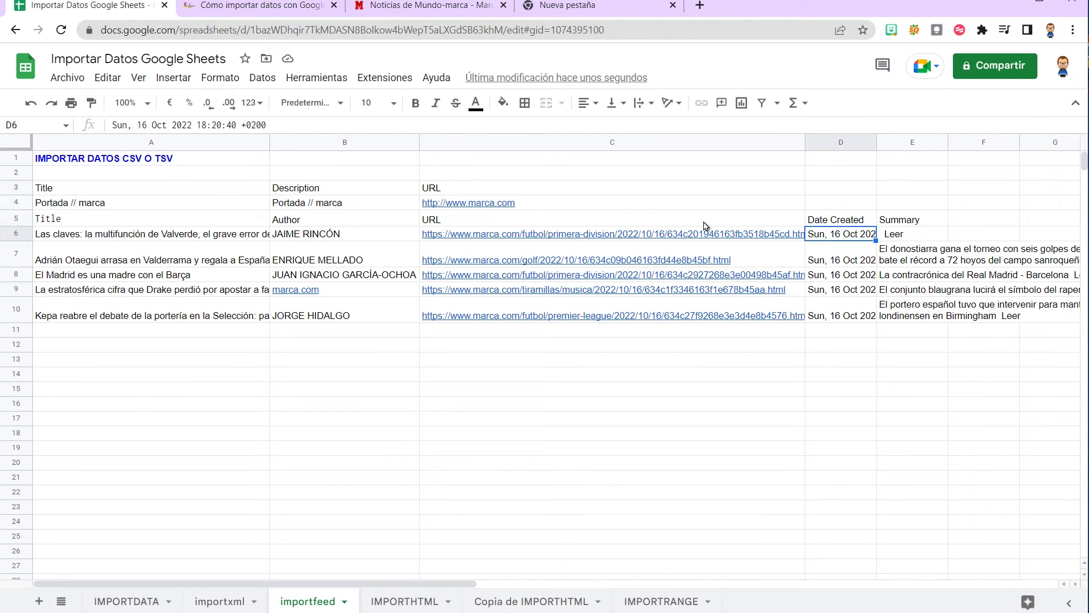
{"action": "key", "text": "Right"}
{"action": "key", "text": "Right"}
{"action": "key", "text": "Right"}
{"action": "key", "text": "Right"}
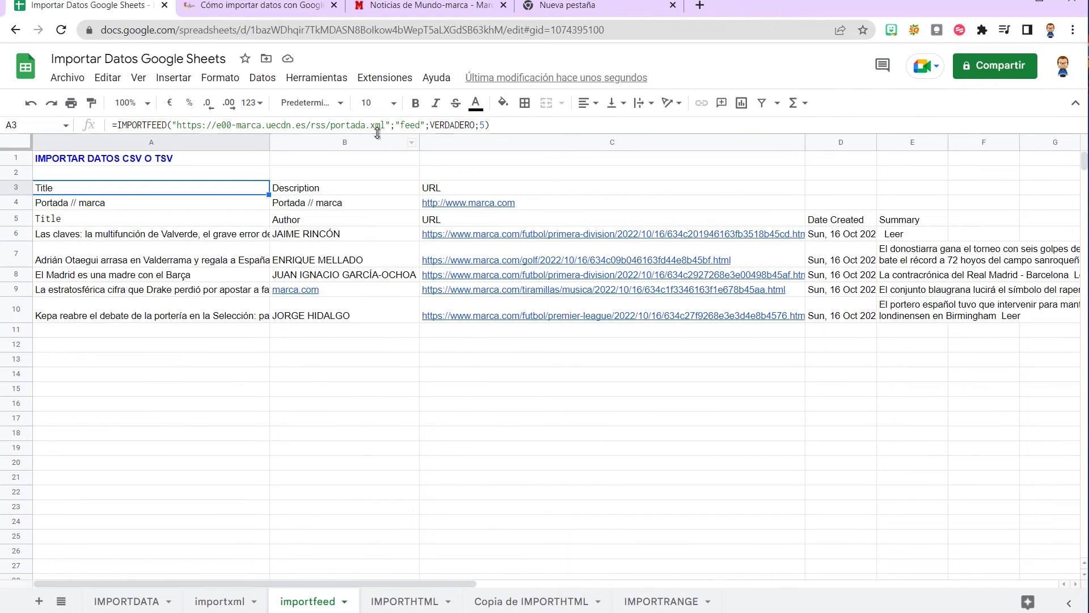
Change the headers argument of the A5 IMPORTFEED formula to FALSO.
{"action": "key", "text": "Down"}
{"action": "key", "text": "Down"}
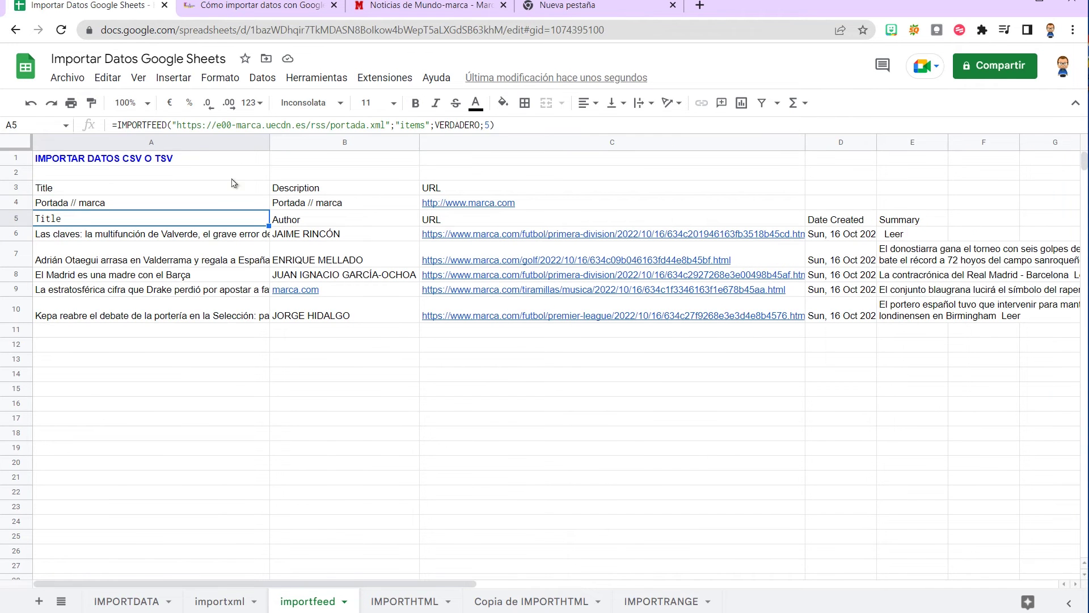
{"action": "left_click", "coordinate": [409, 122]}
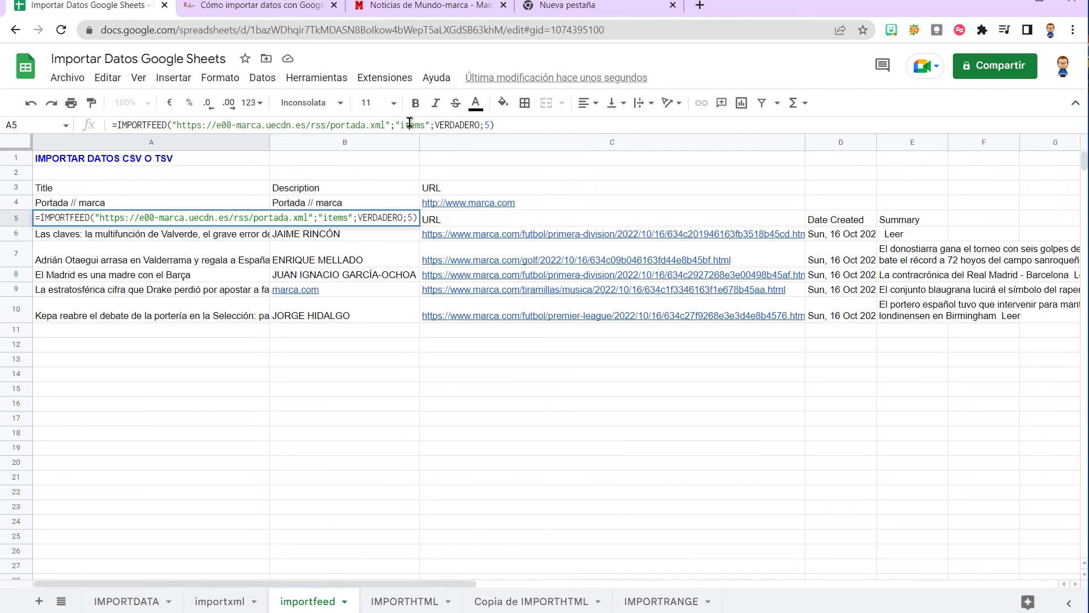
{"action": "left_click", "coordinate": [450, 123]}
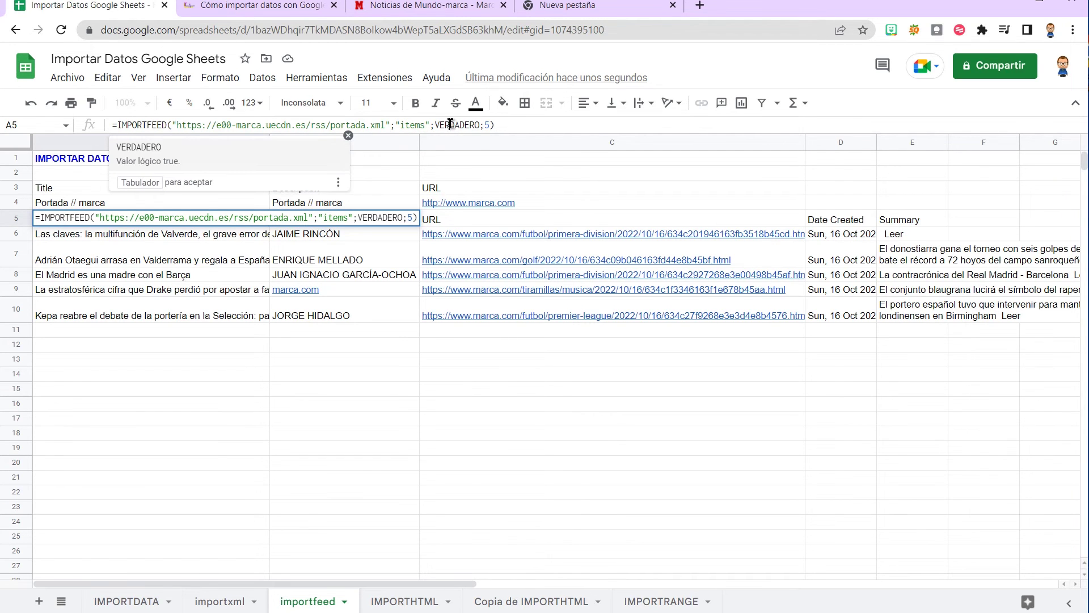
{"action": "double_click", "coordinate": [450, 124]}
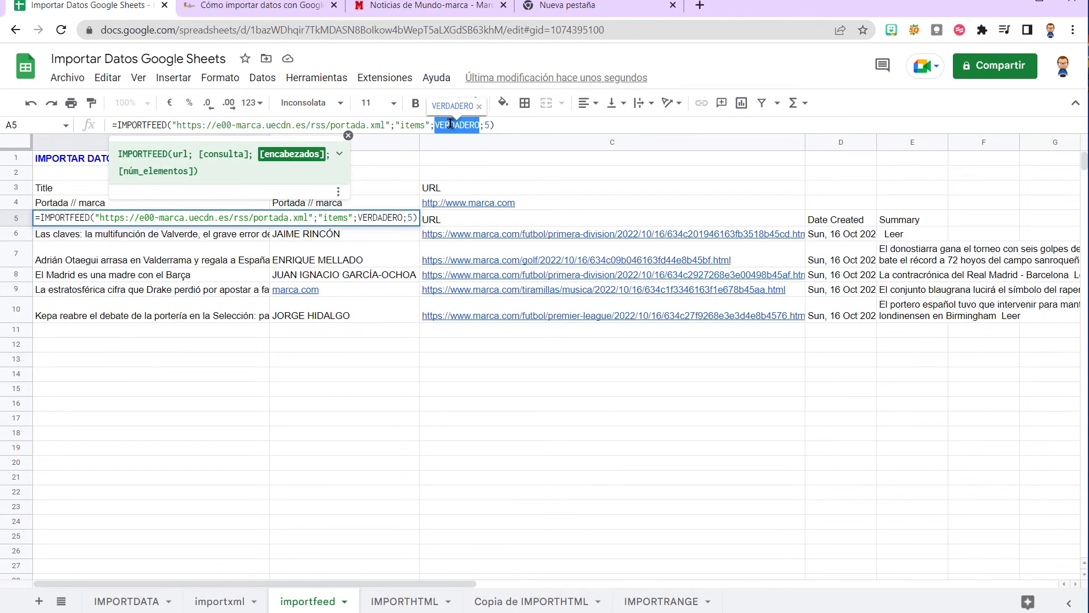
{"action": "type", "text": "fa"}
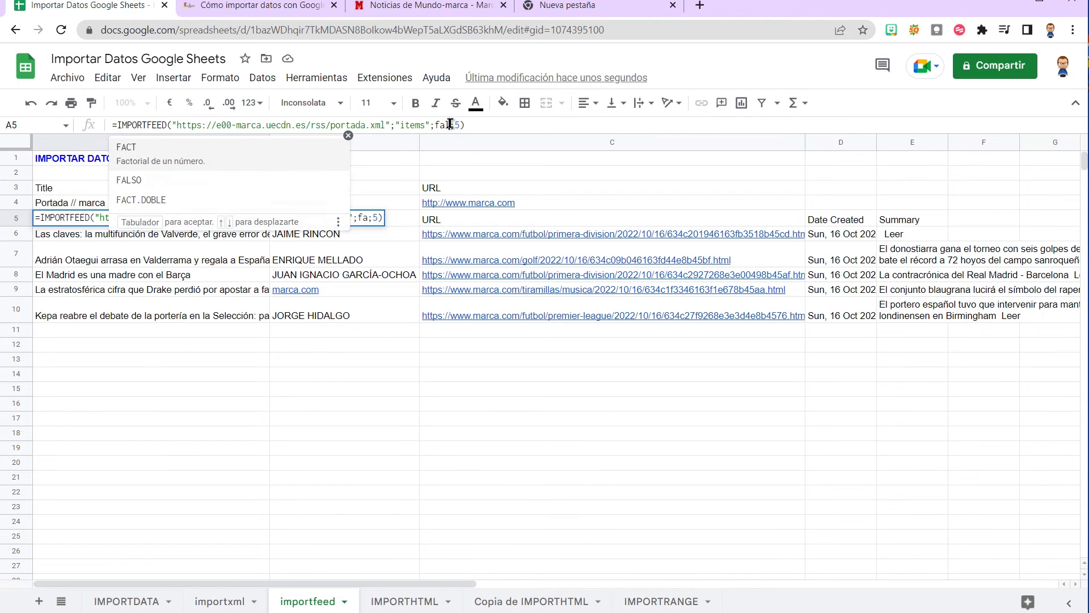
{"action": "type", "text": "l"}
{"action": "key", "text": "Tab"}
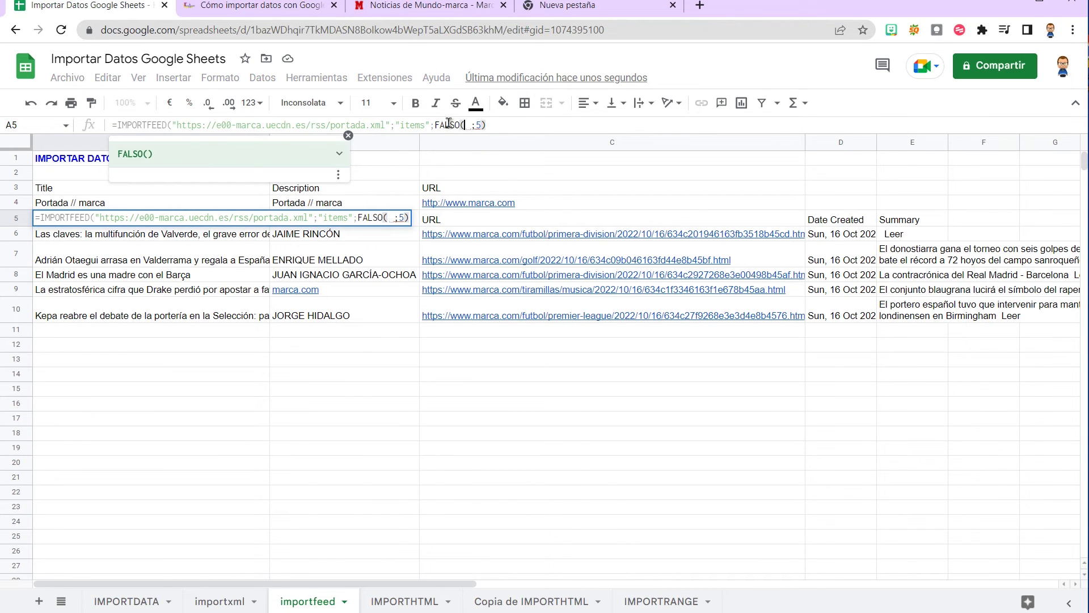
{"action": "key", "text": "BackSpace"}
{"action": "key", "text": "Return"}
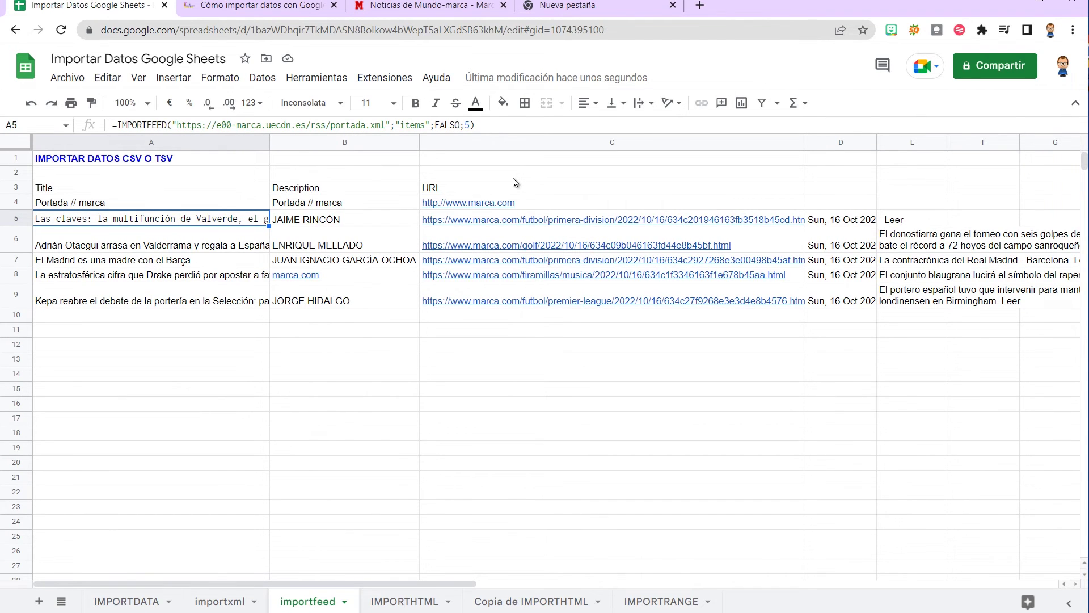
Set the number of items in the A5 IMPORTFEED formula to 7.
{"action": "left_click", "coordinate": [469, 124]}
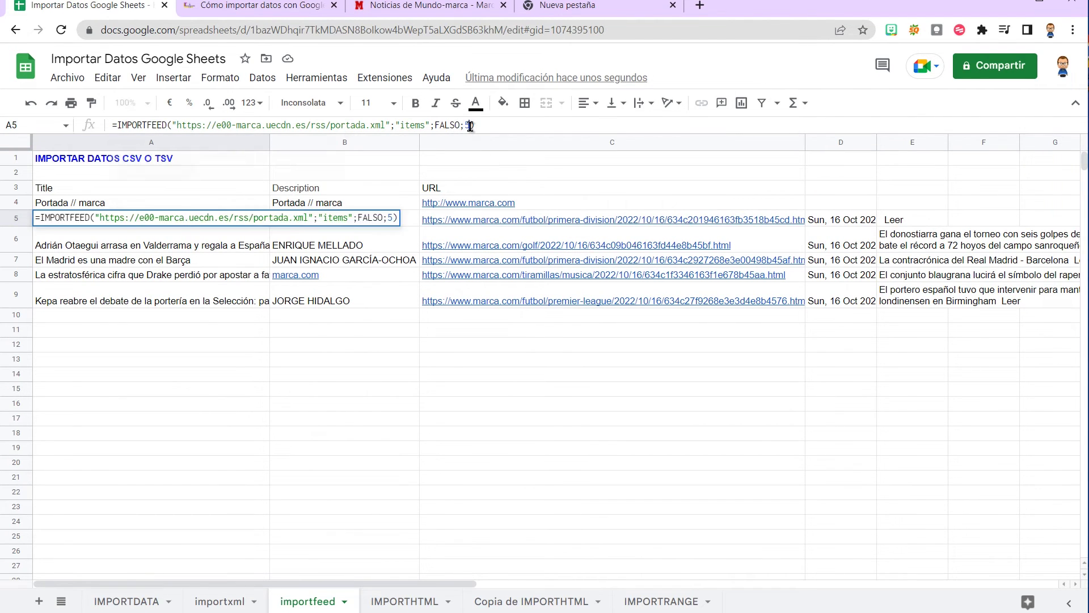
{"action": "key", "text": "BackSpace"}
{"action": "type", "text": "7"}
{"action": "key", "text": "Return"}
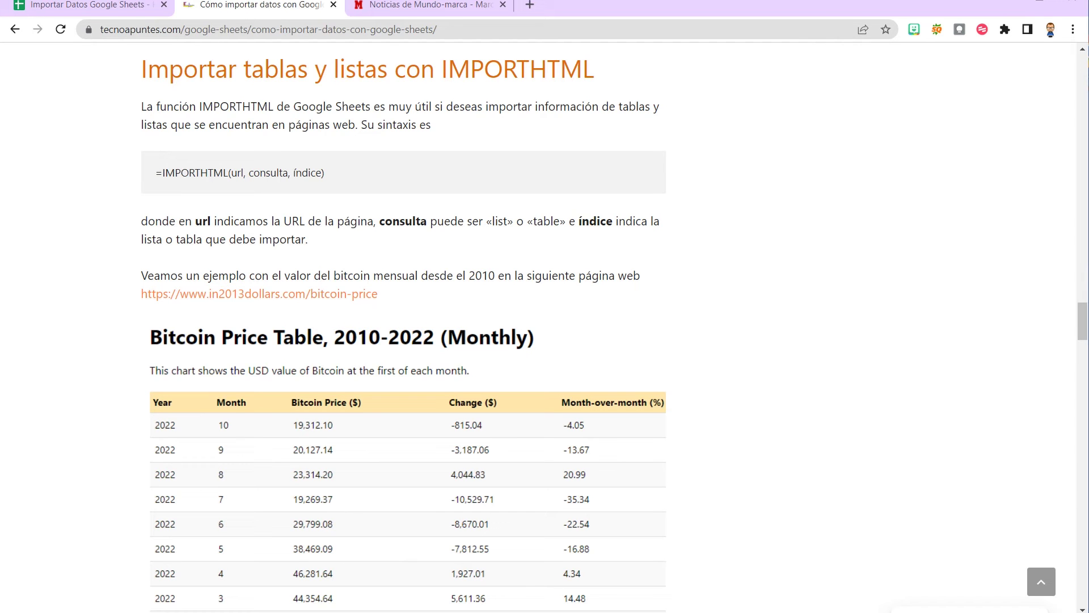
Open the bitcoin-price page on in2013dollars.com from the article's IMPORTHTML section and accept all of its cookies.
{"action": "left_click", "coordinate": [221, 293]}
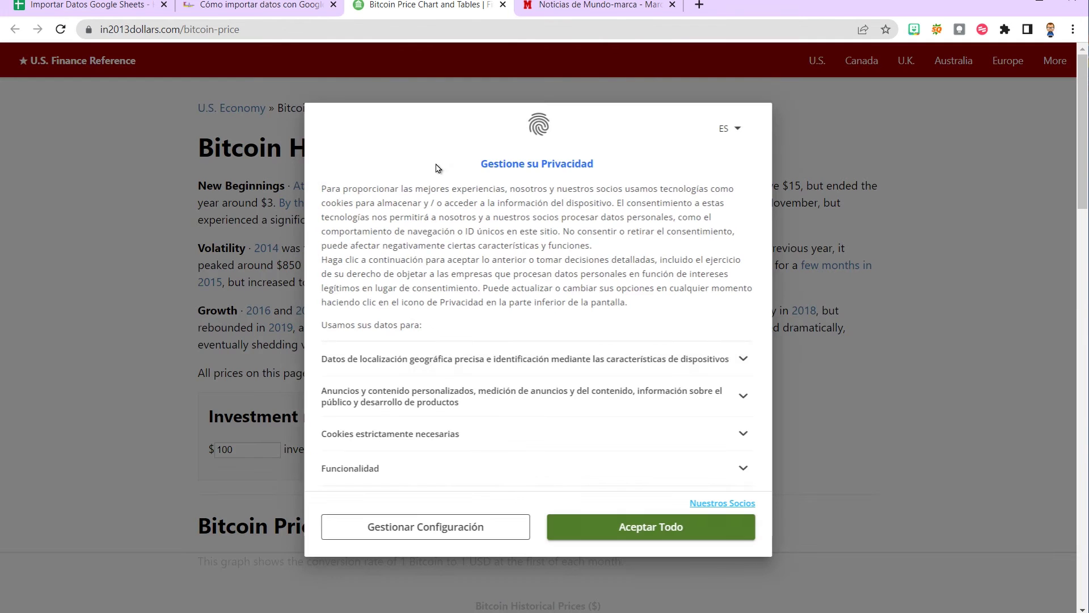
{"action": "left_click", "coordinate": [717, 525]}
Examine the yearly and monthly Bitcoin price tables on the page.
{"action": "scroll", "coordinate": [412, 279], "scroll_direction": "down", "scroll_amount": 7}
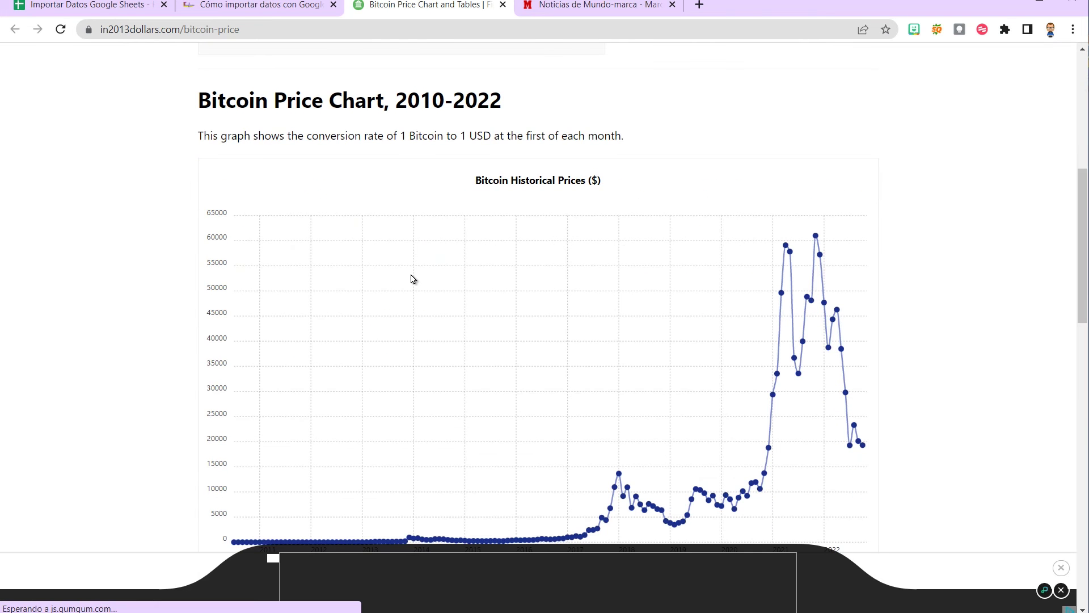
{"action": "scroll", "coordinate": [413, 279], "scroll_direction": "down", "scroll_amount": 9}
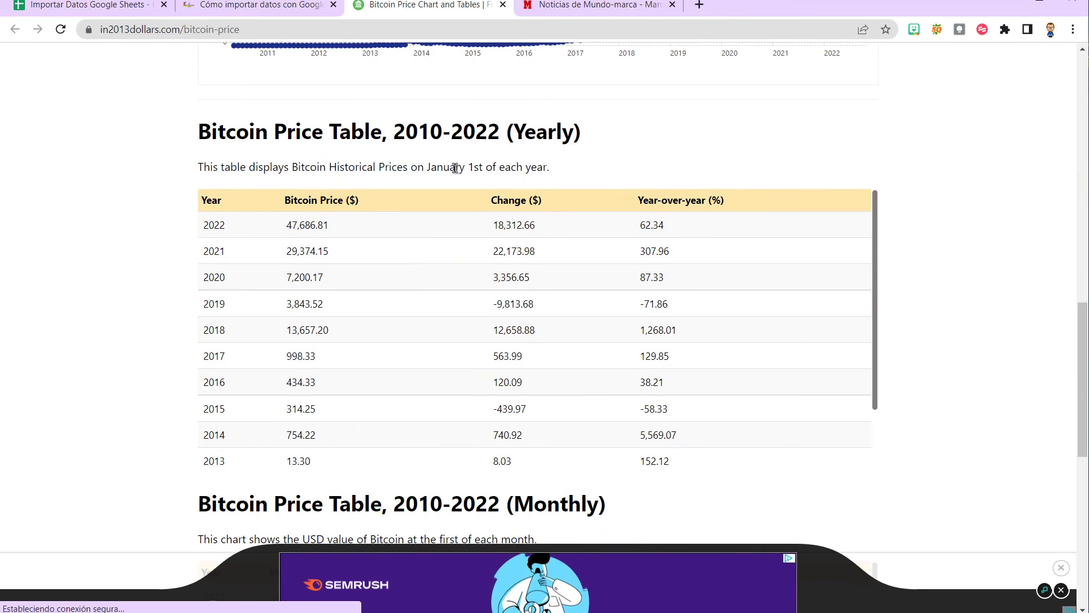
{"action": "scroll", "coordinate": [482, 272], "scroll_direction": "down", "scroll_amount": 2}
{"action": "scroll", "coordinate": [558, 272], "scroll_direction": "up", "scroll_amount": 2}
{"action": "left_click_drag", "start_coordinate": [565, 127], "coordinate": [527, 128]}
{"action": "scroll", "coordinate": [953, 330], "scroll_direction": "down", "scroll_amount": 3}
{"action": "scroll", "coordinate": [954, 330], "scroll_direction": "down", "scroll_amount": 4}
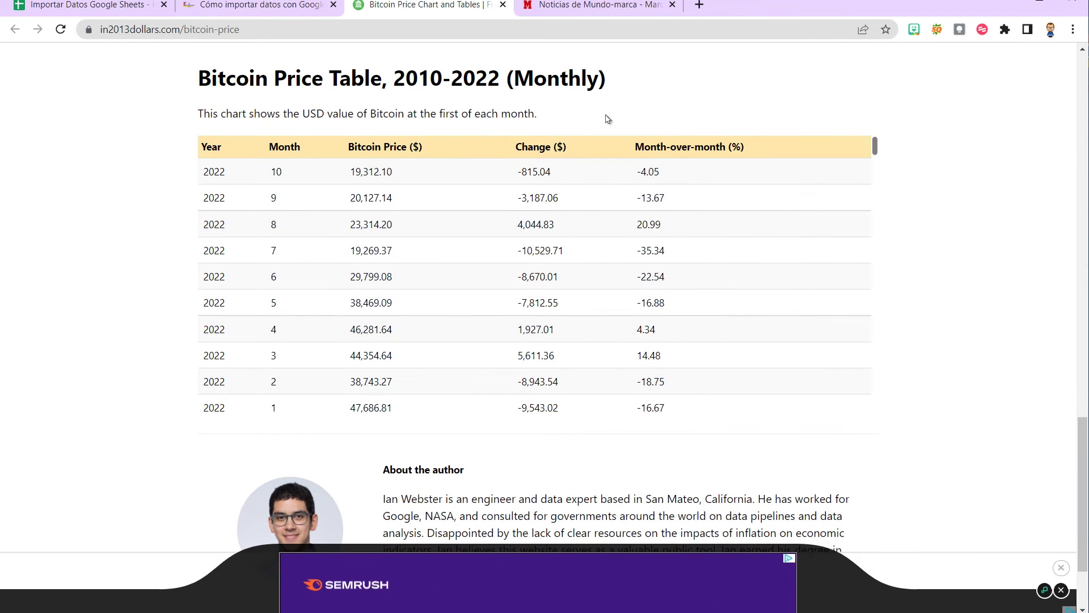
{"action": "scroll", "coordinate": [514, 273], "scroll_direction": "down", "scroll_amount": 1}
{"action": "scroll", "coordinate": [514, 273], "scroll_direction": "down", "scroll_amount": 15}
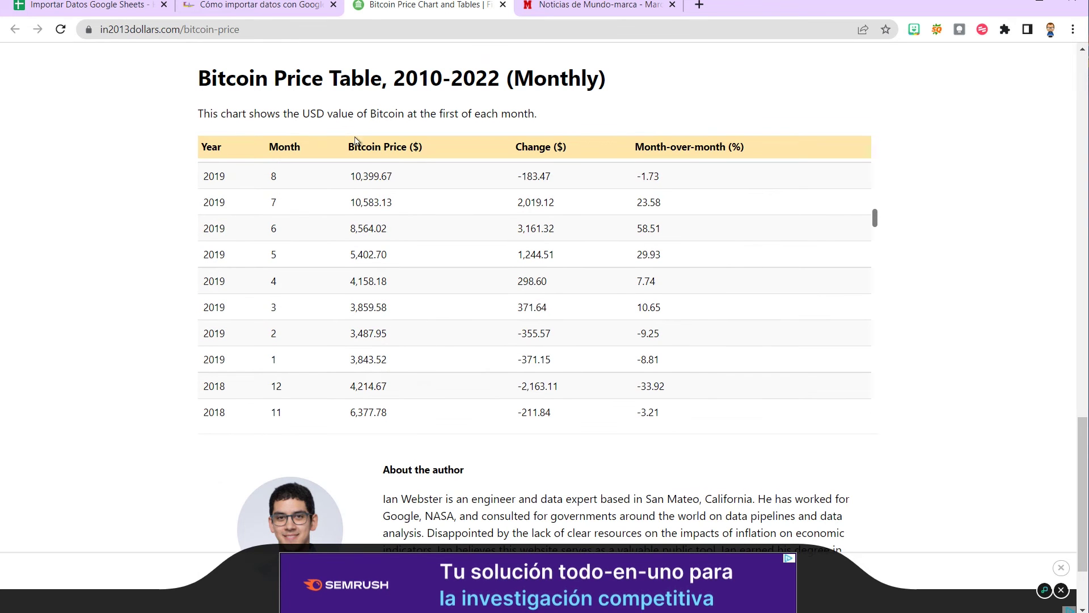
Enter the formula =IMPORTHTML(A2;"table";1) in cell A5 of the IMPORTHTML sheet.
{"action": "left_click", "coordinate": [233, 14]}
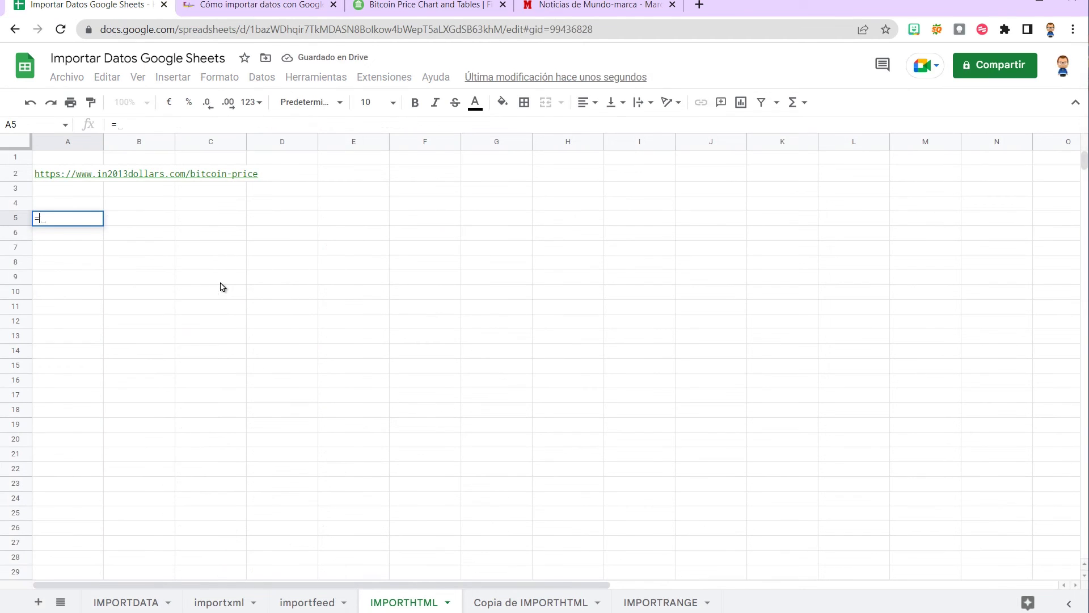
{"action": "type", "text": "impo"}
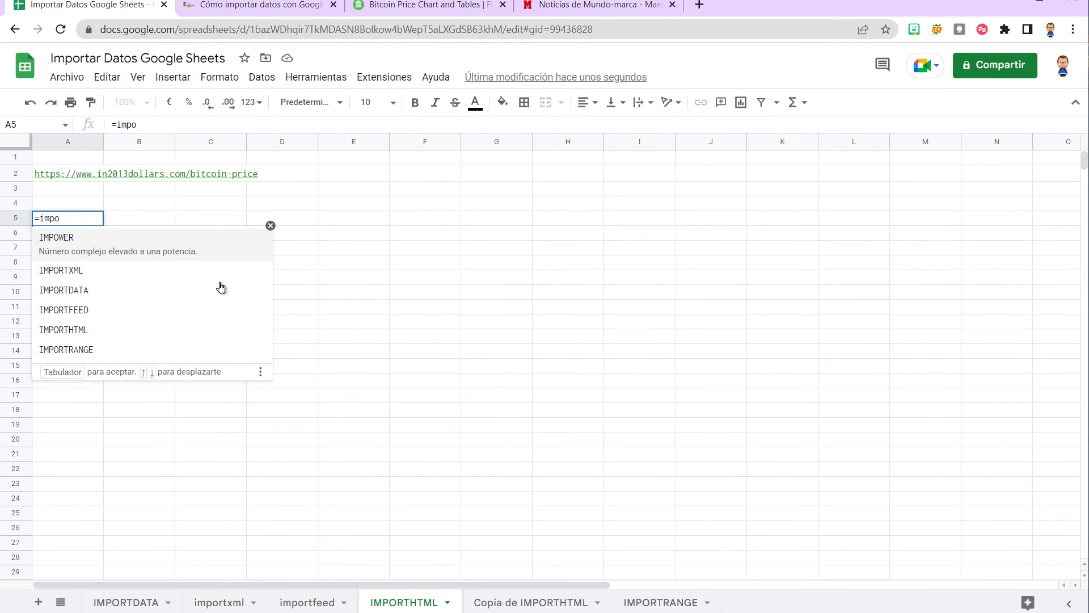
{"action": "type", "text": "rthtml"}
{"action": "key", "text": "Tab"}
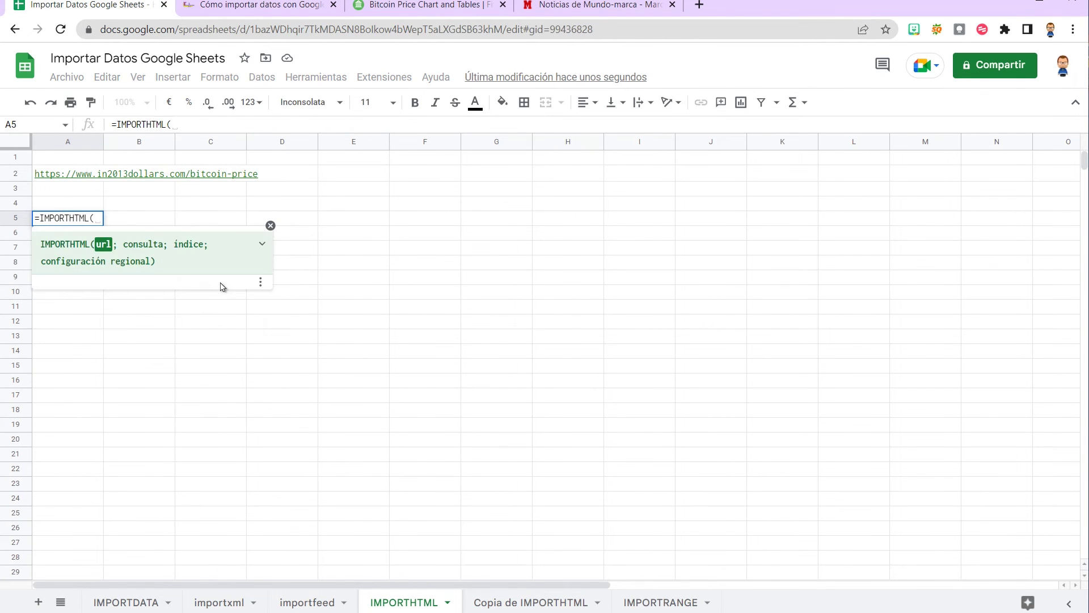
{"action": "left_click", "coordinate": [65, 172]}
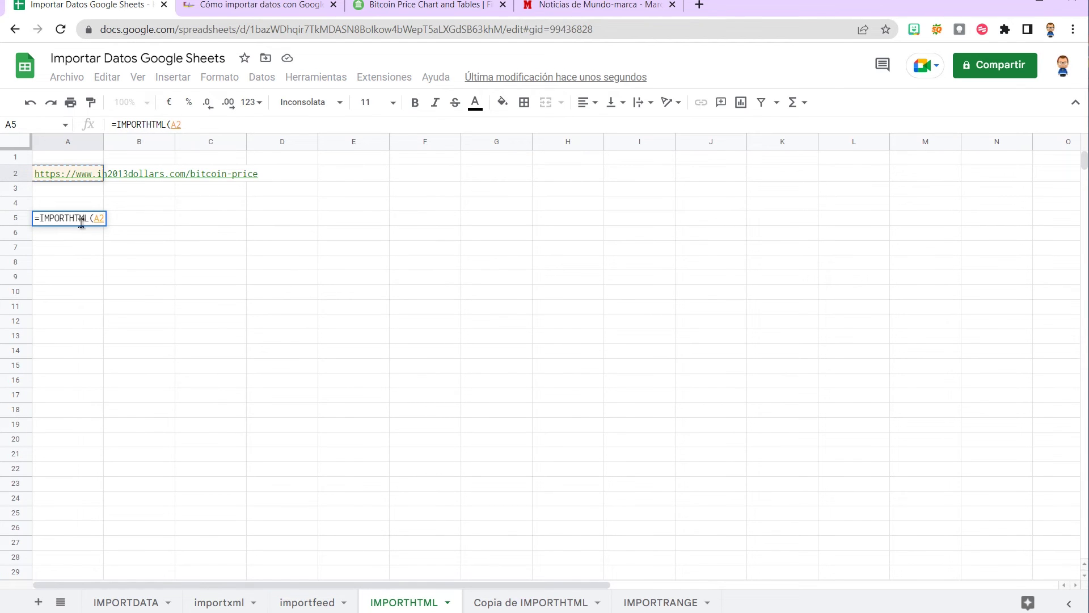
{"action": "type", "text": ";"}
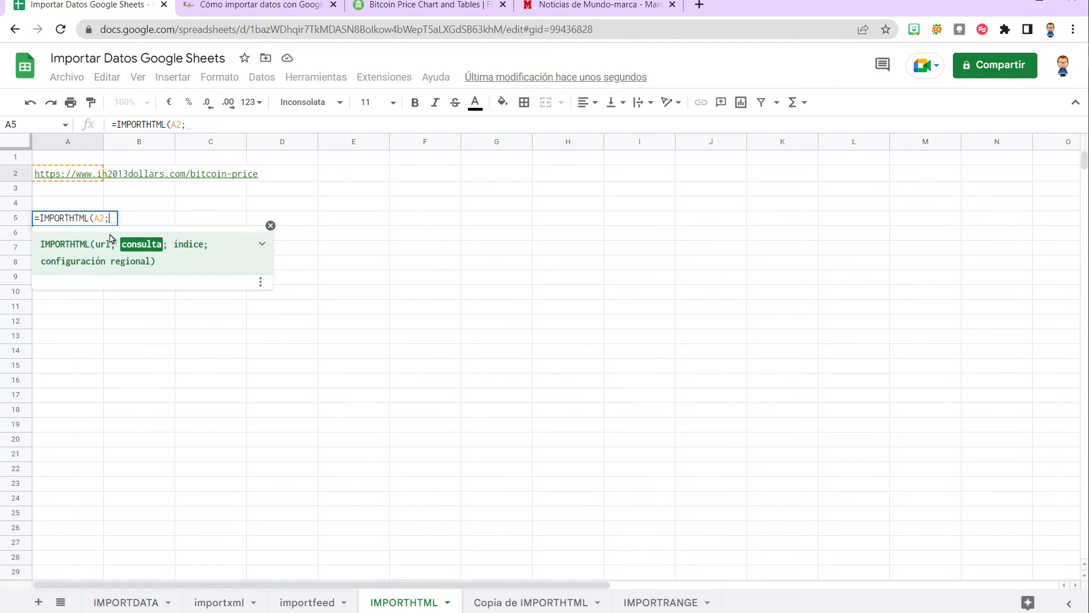
{"action": "type", "text": "\"table"}
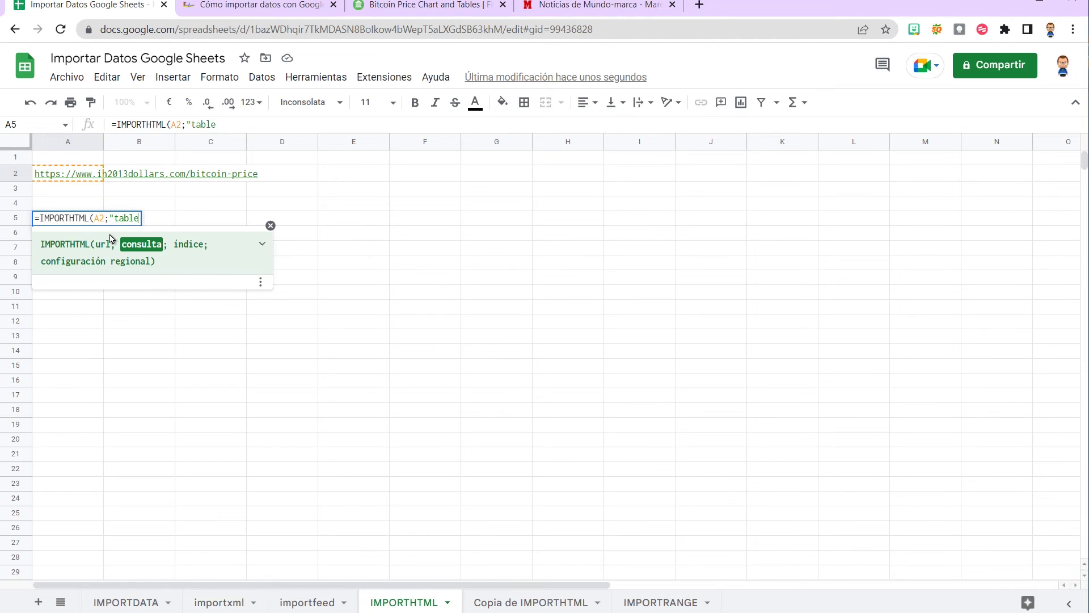
{"action": "type", "text": "\";"}
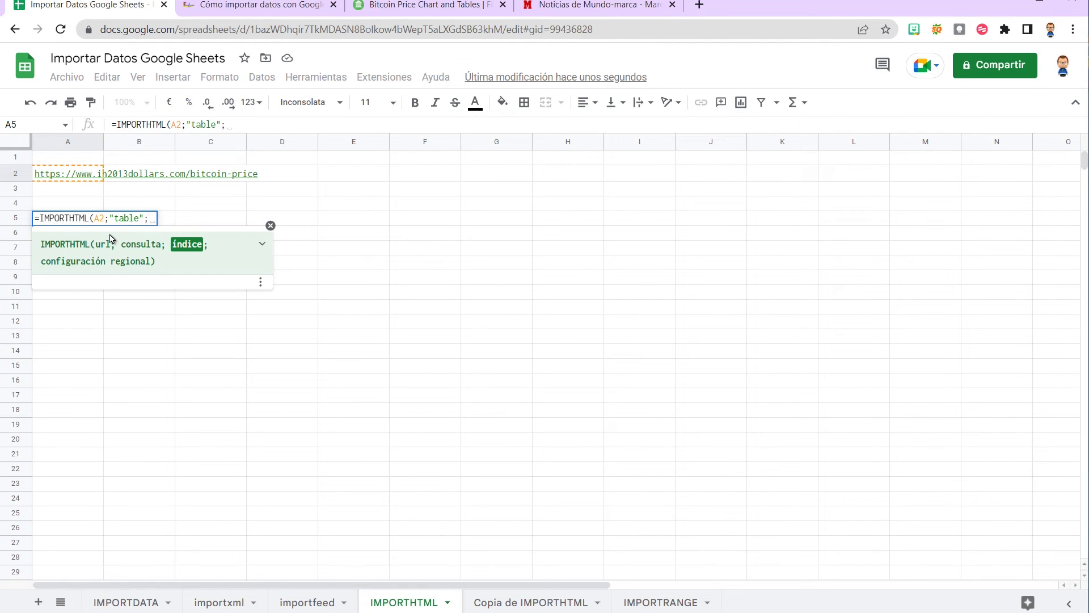
{"action": "type", "text": "1)"}
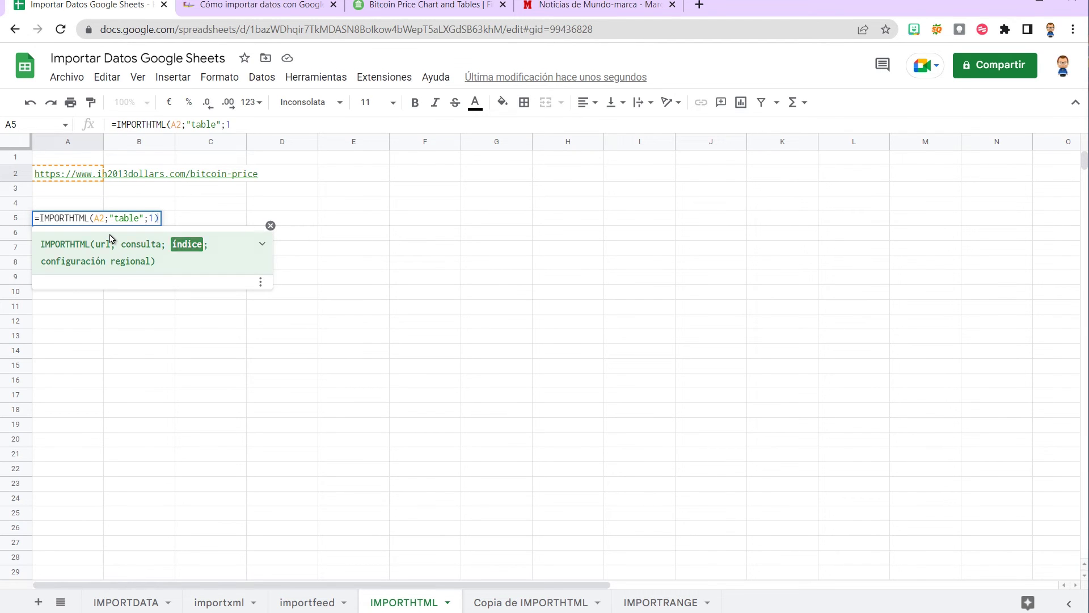
{"action": "key", "text": "Return"}
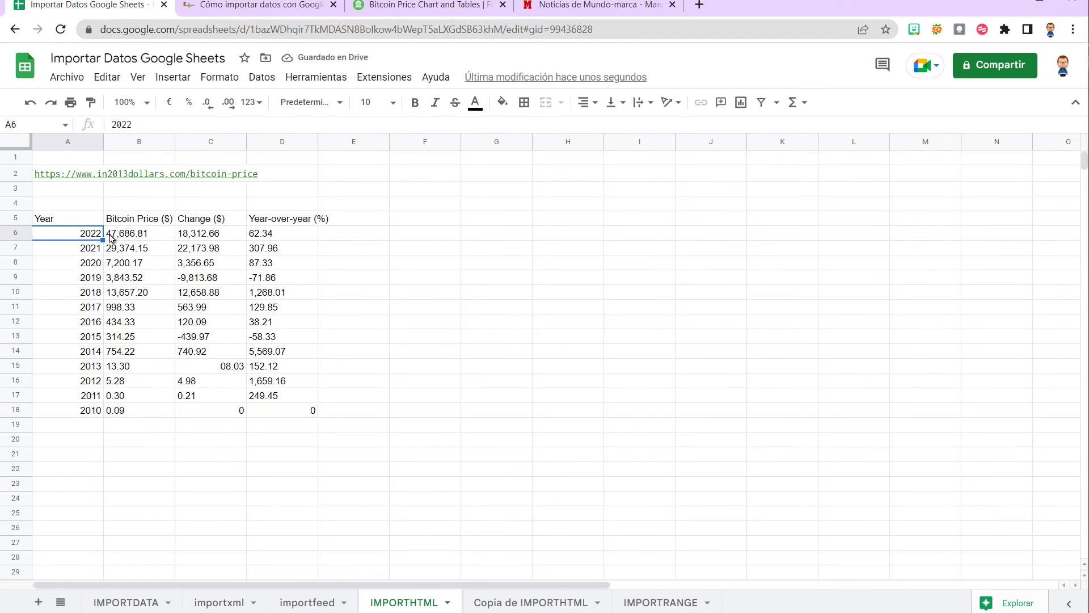
Change the index argument of the A5 IMPORTHTML formula to 2 to import the monthly Bitcoin price table.
{"action": "key", "text": "Up"}
{"action": "key", "text": "F2"}
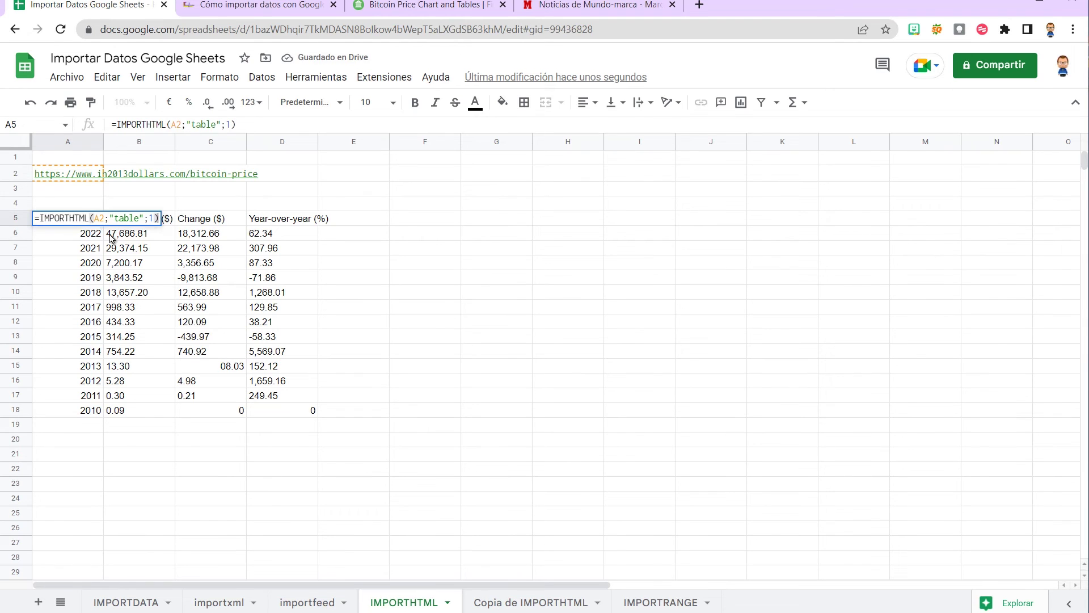
{"action": "key", "text": "Left"}
{"action": "key", "text": "BackSpace"}
{"action": "type", "text": "2"}
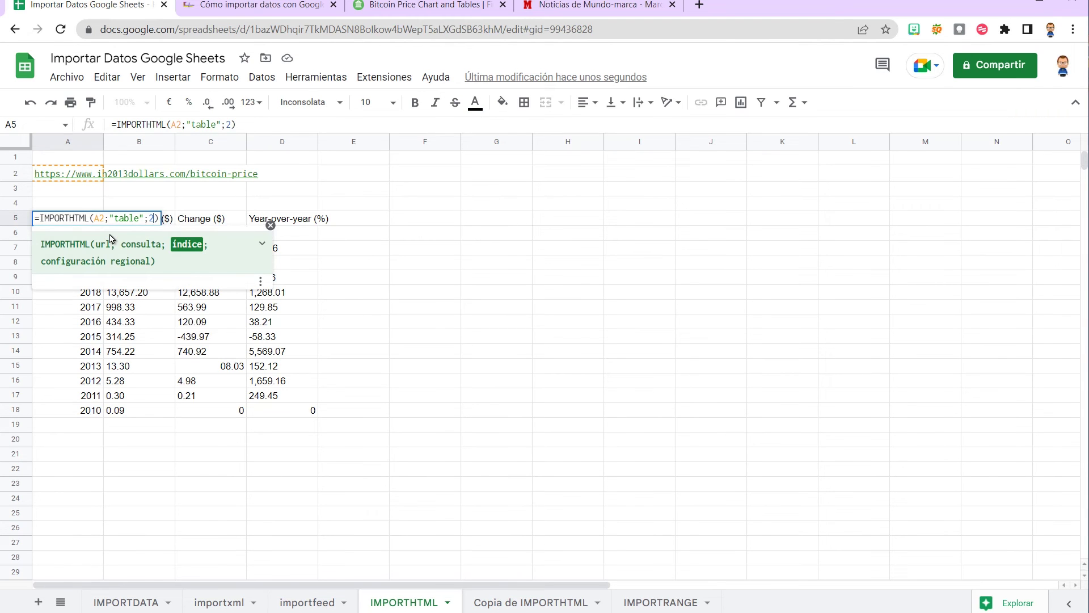
{"action": "key", "text": "Return"}
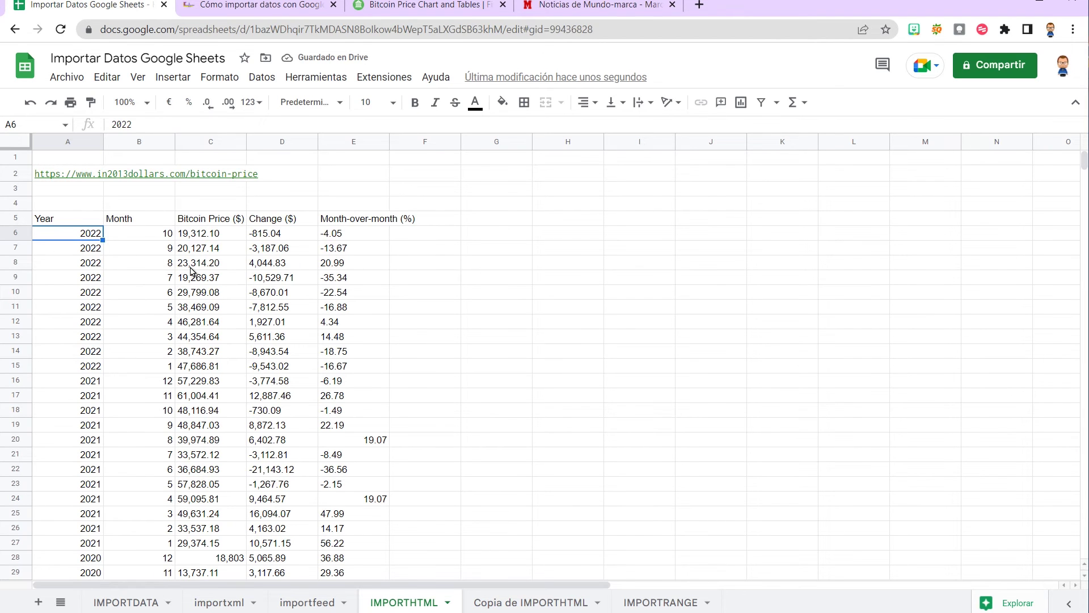
{"action": "left_click", "coordinate": [210, 238]}
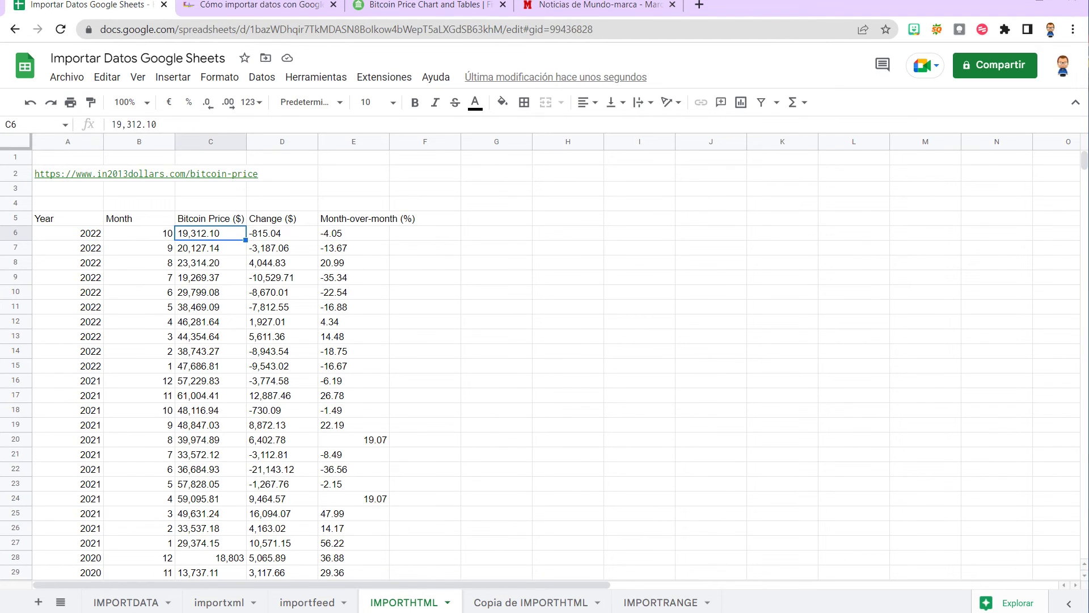
Open the Dune Wikipedia page linked in A2 of the Copia de IMPORTHTML sheet and locate its Elenco cast list.
{"action": "left_click", "coordinate": [533, 606]}
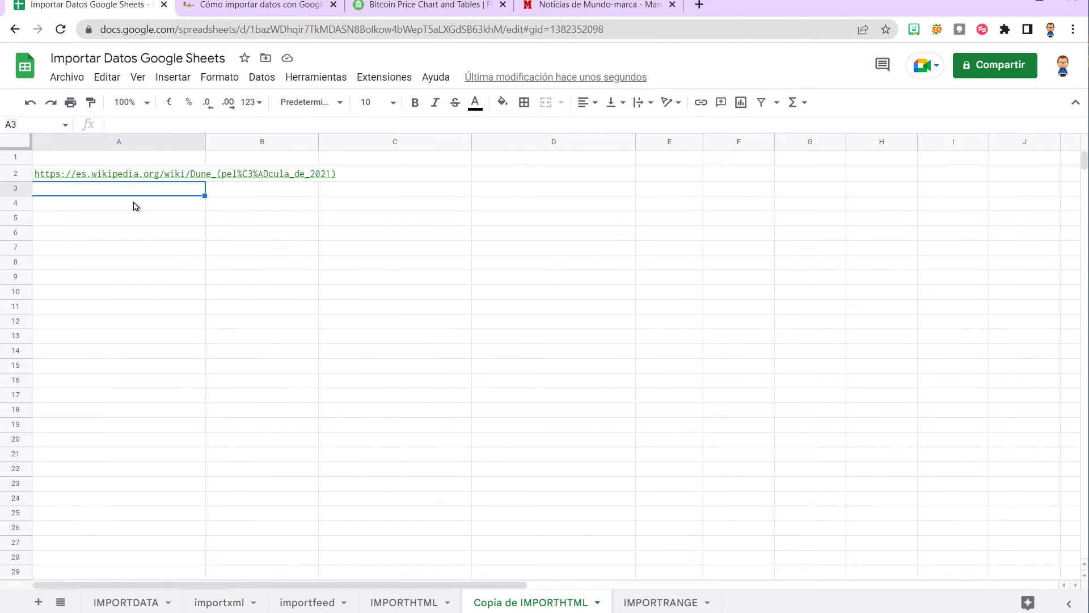
{"action": "left_click", "coordinate": [137, 177]}
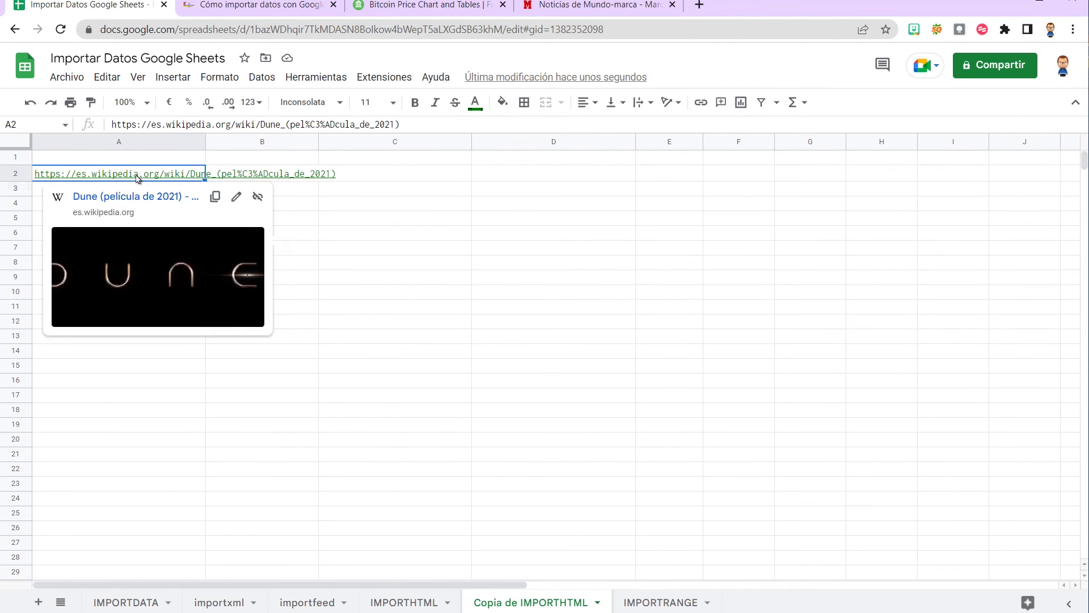
{"action": "left_click", "coordinate": [147, 199]}
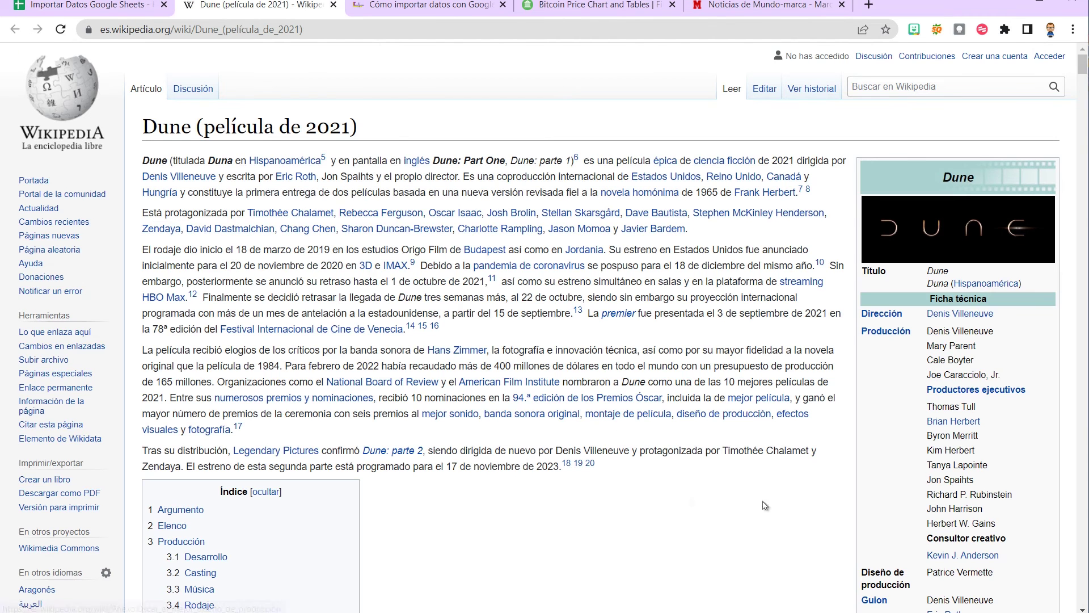
{"action": "scroll", "coordinate": [616, 446], "scroll_direction": "down", "scroll_amount": 7}
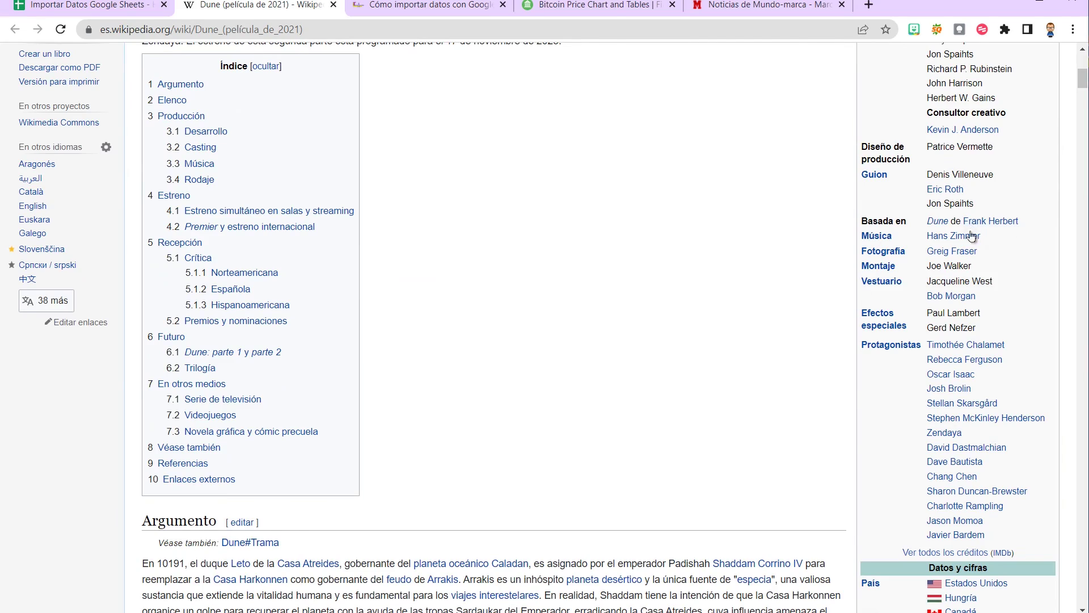
{"action": "scroll", "coordinate": [972, 239], "scroll_direction": "down", "scroll_amount": 6}
{"action": "scroll", "coordinate": [988, 273], "scroll_direction": "down", "scroll_amount": 15}
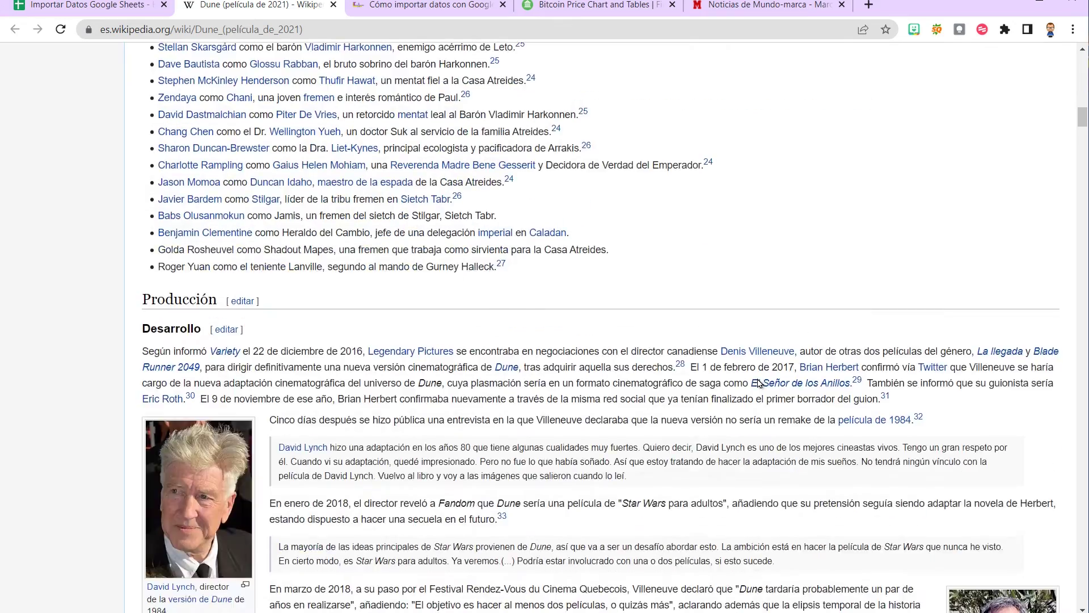
{"action": "scroll", "coordinate": [760, 383], "scroll_direction": "up", "scroll_amount": 3}
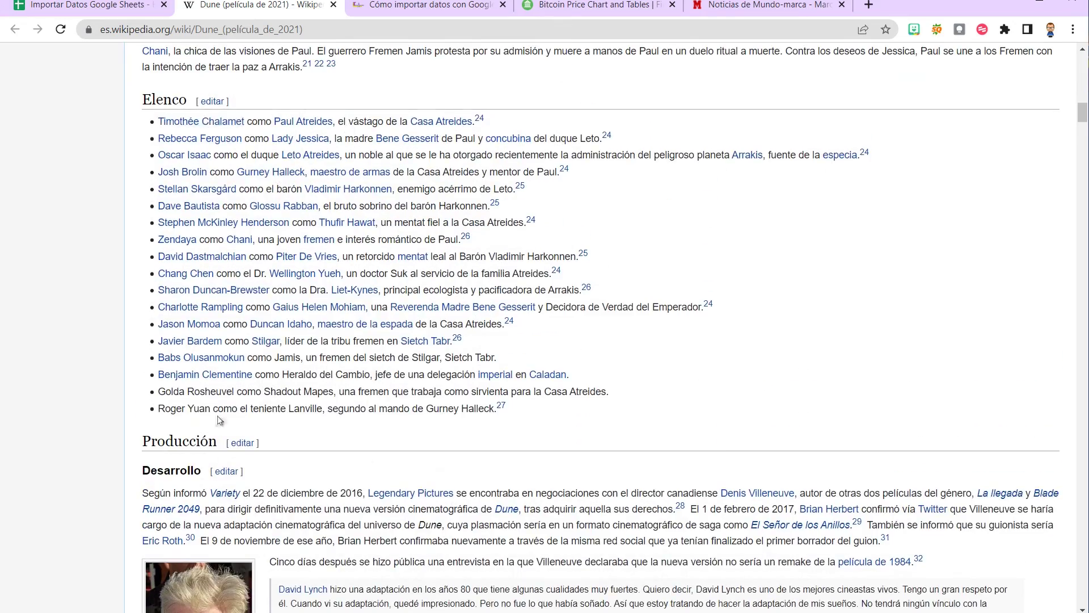
Enter the formula =IMPORTHTML(A2;"list";1) in cell A4 of the Copia de IMPORTHTML sheet.
{"action": "scroll", "coordinate": [560, 337], "scroll_direction": "up", "scroll_amount": 6}
{"action": "scroll", "coordinate": [560, 337], "scroll_direction": "up", "scroll_amount": 6}
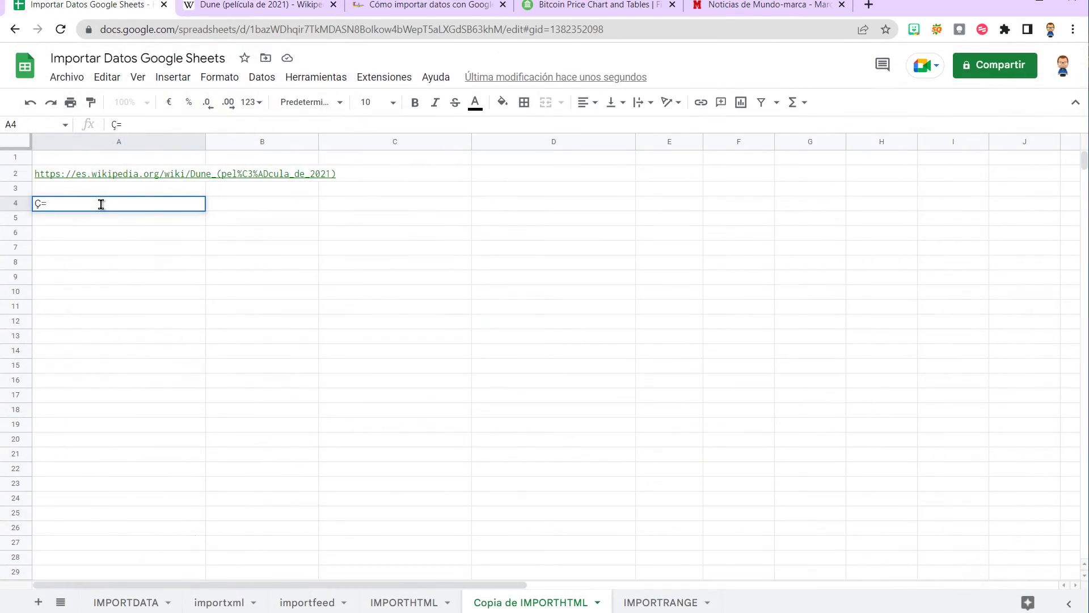
{"action": "key", "text": "Escape"}
{"action": "type", "text": "=import"}
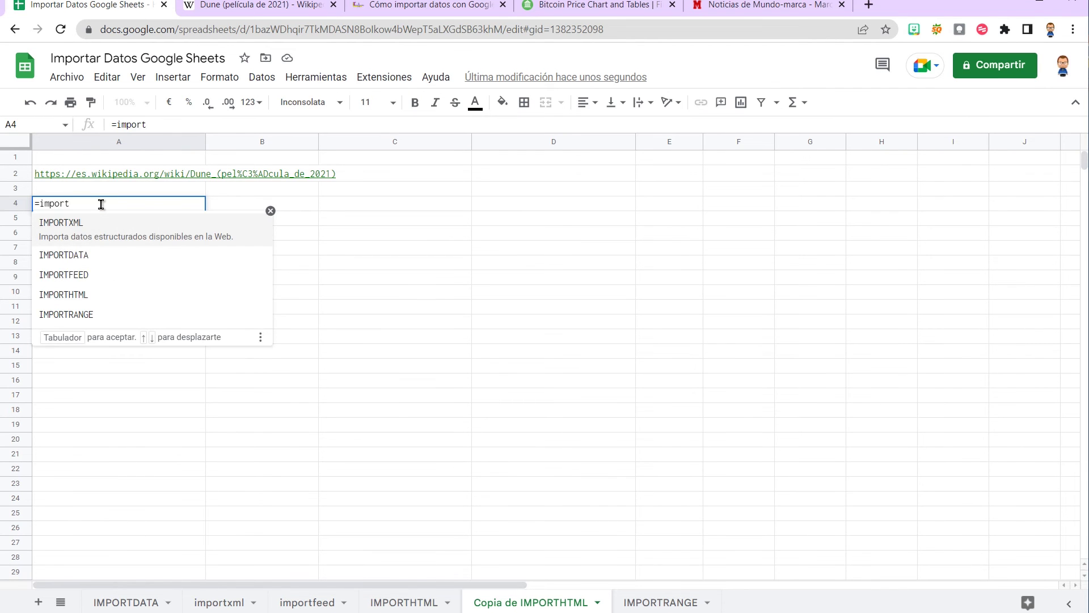
{"action": "type", "text": "h"}
{"action": "key", "text": "Tab"}
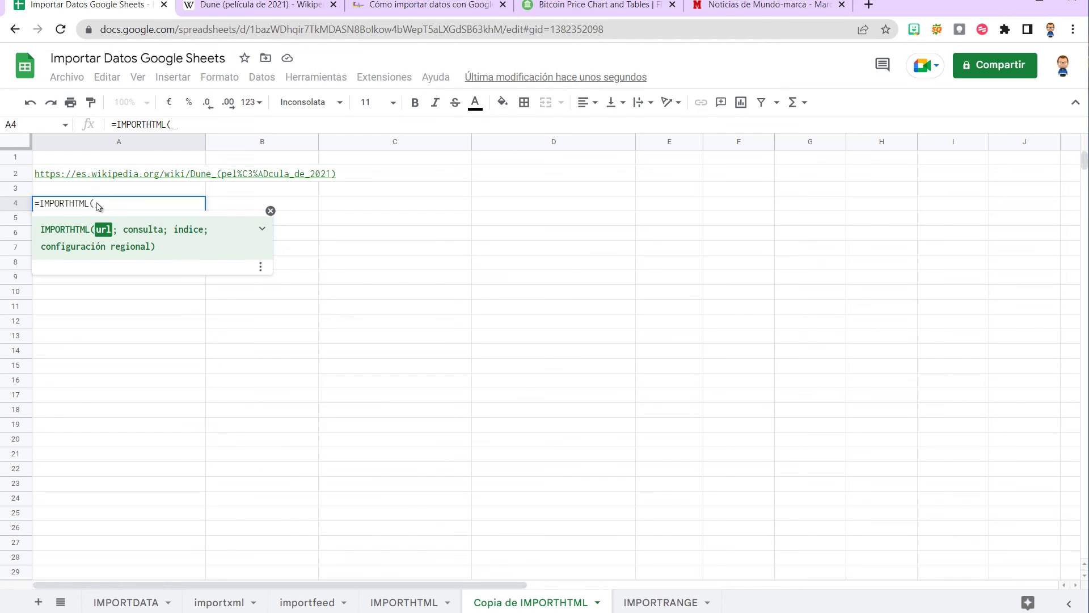
{"action": "left_click", "coordinate": [82, 178]}
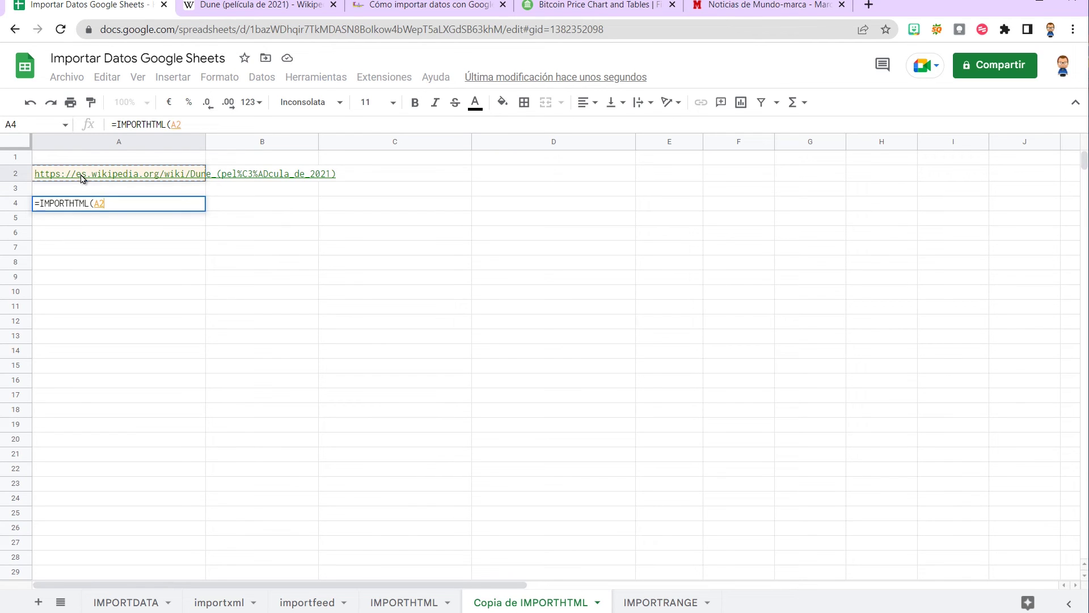
{"action": "type", "text": ";"}
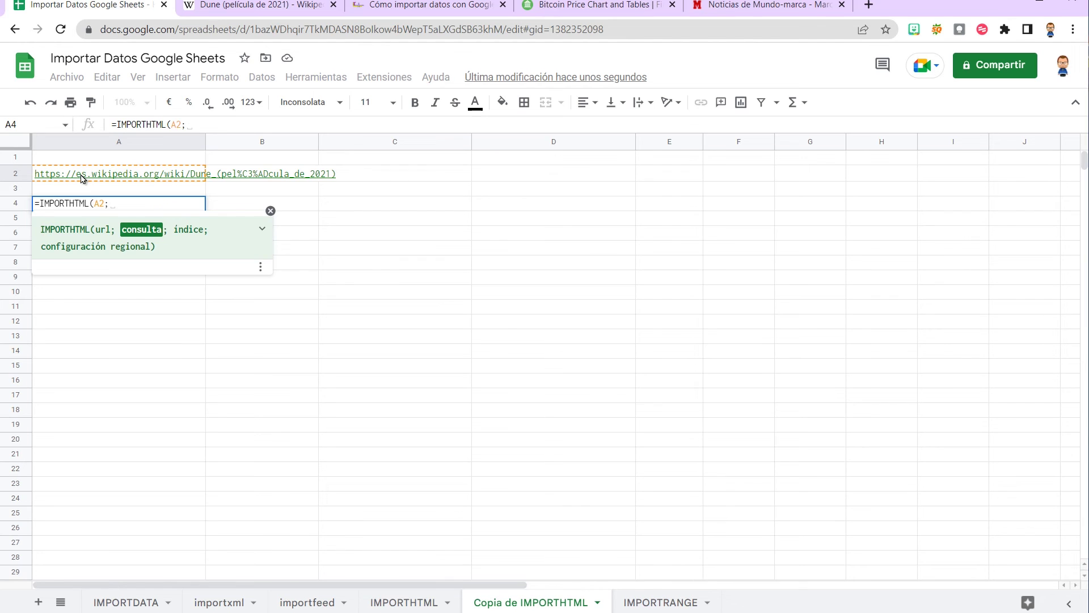
{"action": "type", "text": "\"list\";"}
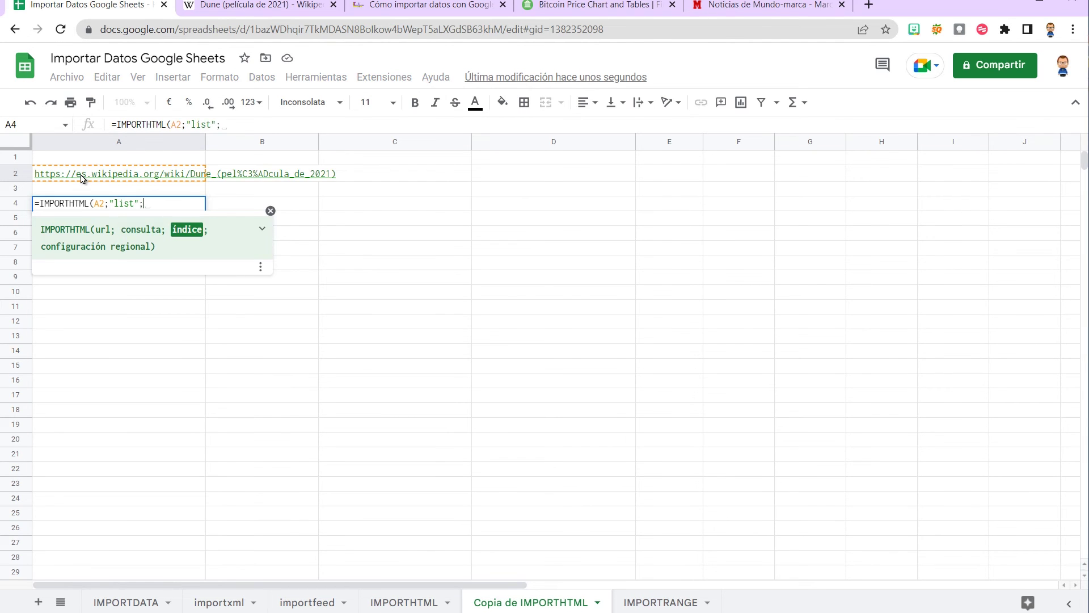
{"action": "type", "text": "1"}
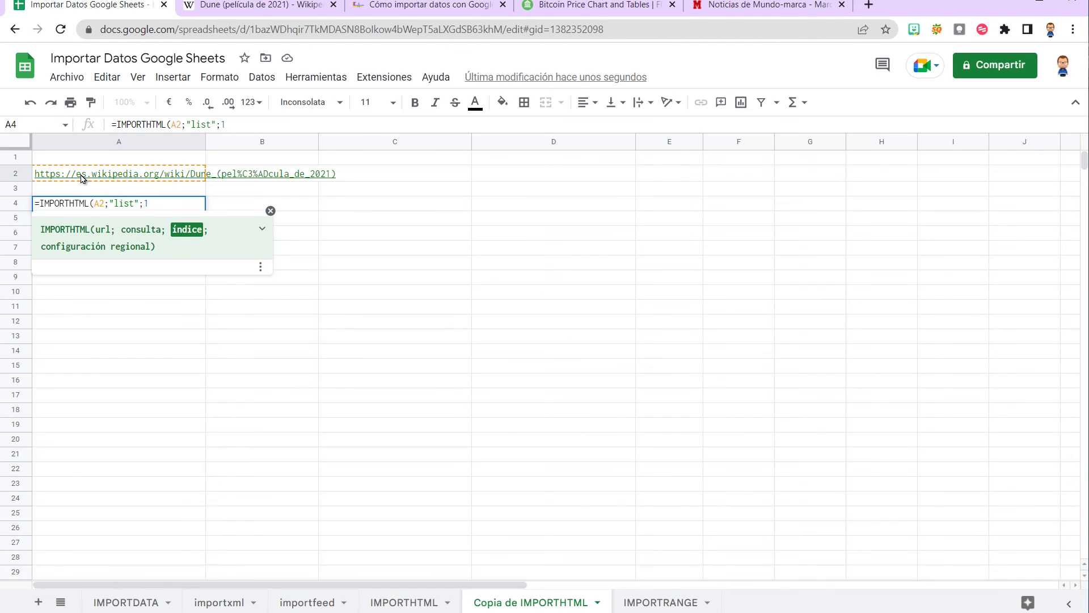
{"action": "type", "text": ")"}
{"action": "key", "text": "Return"}
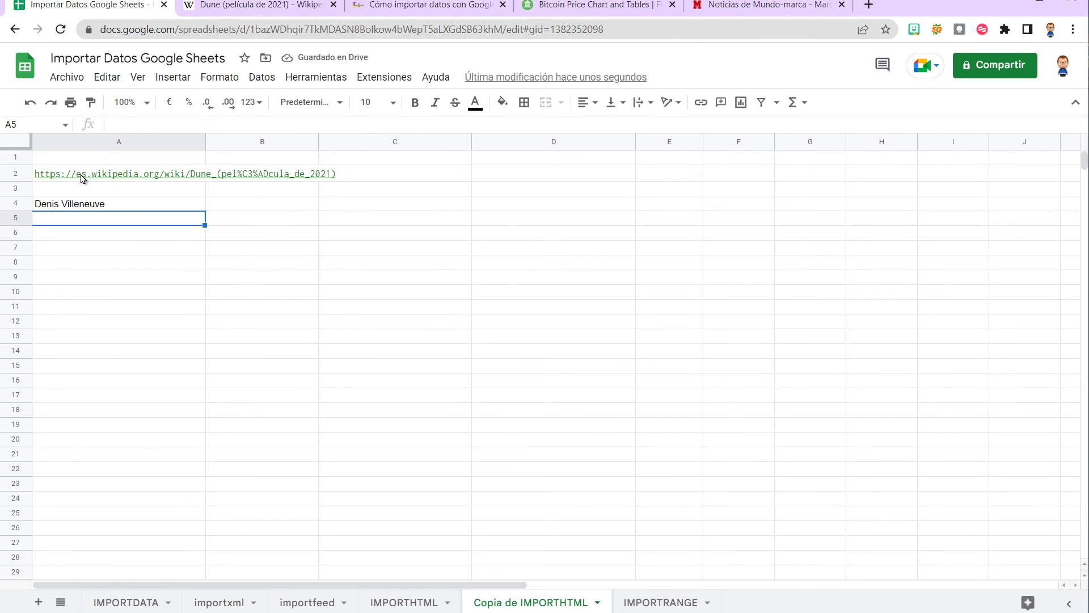
Change the index argument of the A4 IMPORTHTML formula to 2 to import the page's second list.
{"action": "key", "text": "Up"}
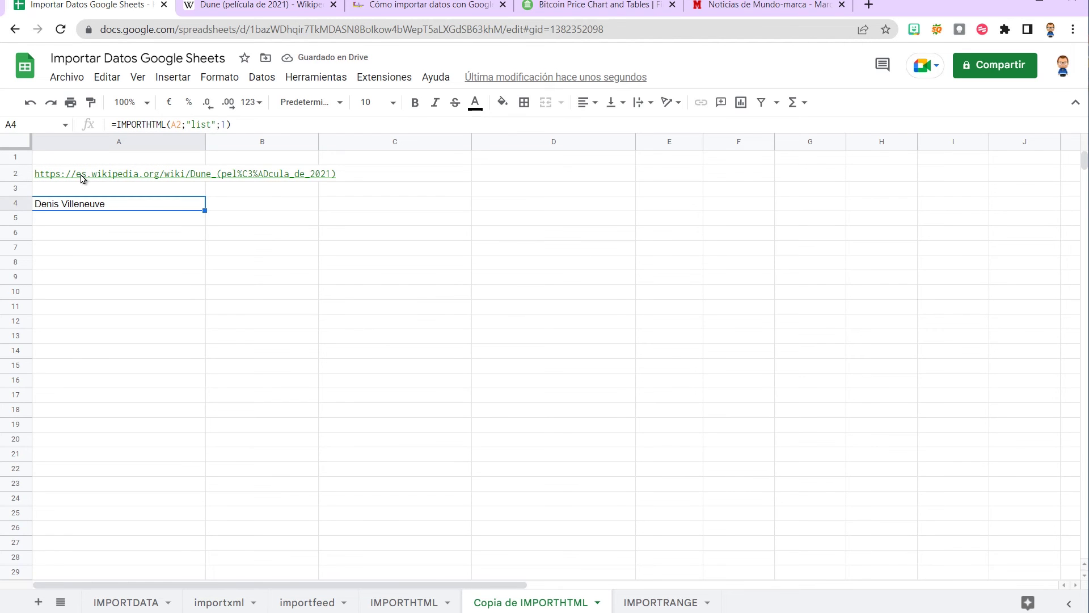
{"action": "key", "text": "F2"}
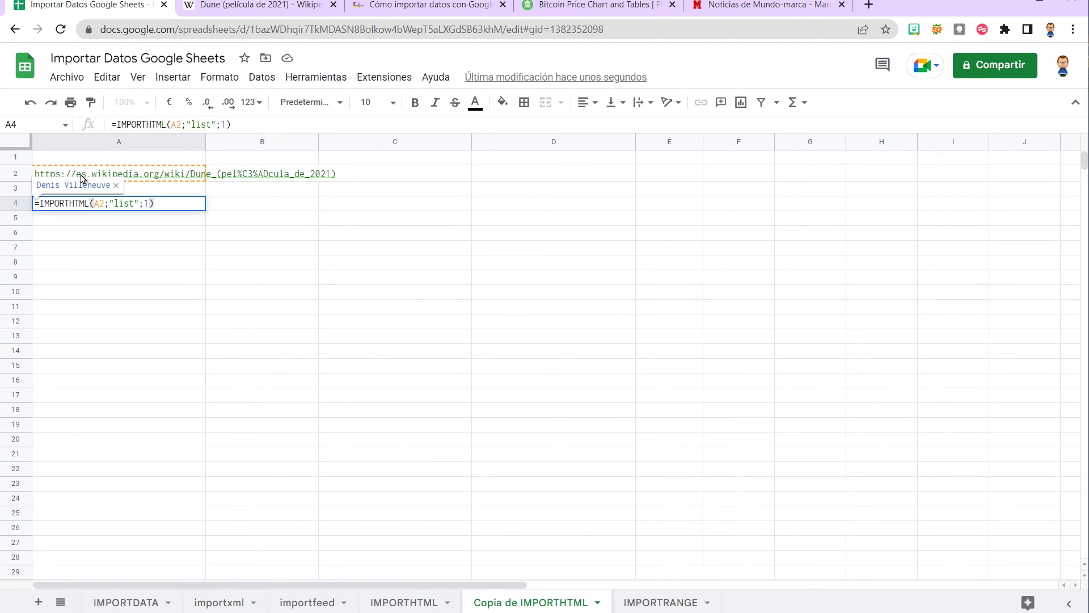
{"action": "key", "text": "Left"}
{"action": "key", "text": "BackSpace"}
{"action": "type", "text": "2"}
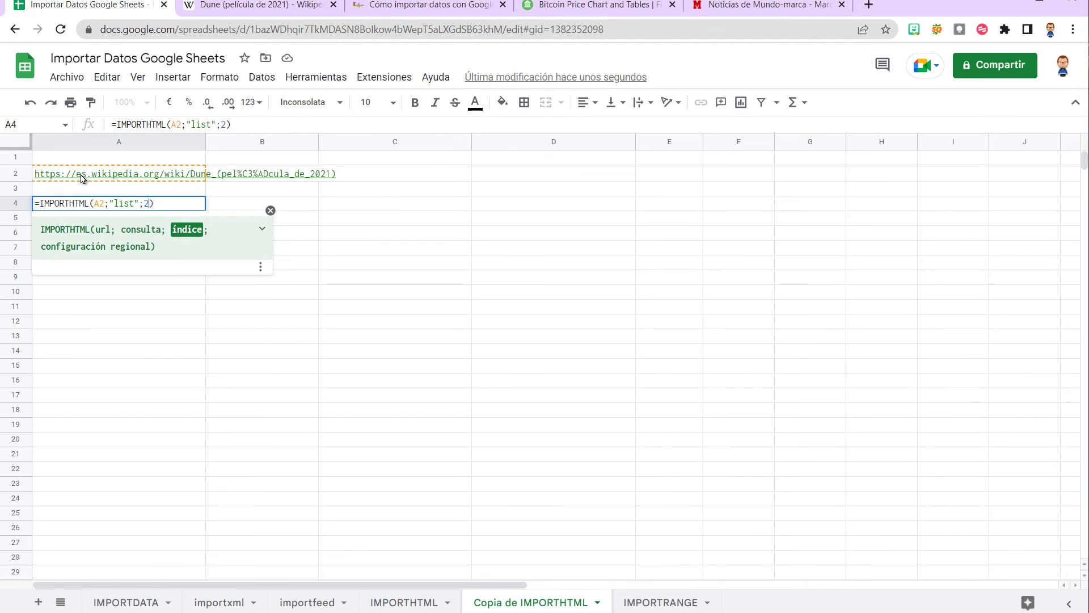
{"action": "key", "text": "Return"}
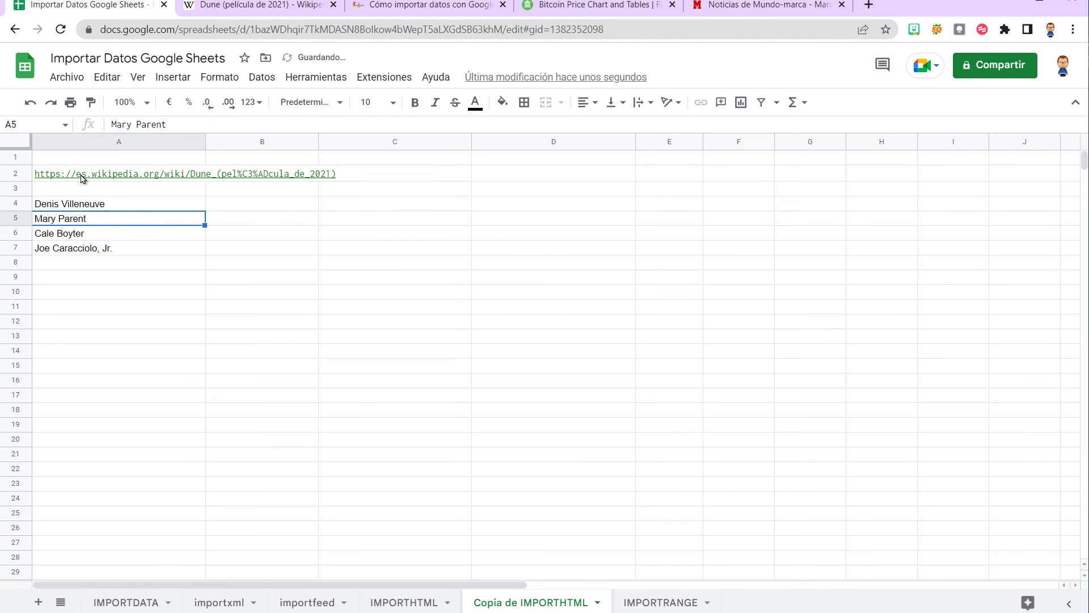
Compare the names imported in column A with the Dirección and Producción entries in the Dune page's Ficha técnica.
{"action": "key", "text": "Up"}
{"action": "key", "text": "Down"}
{"action": "key", "text": "Down"}
{"action": "key", "text": "Down"}
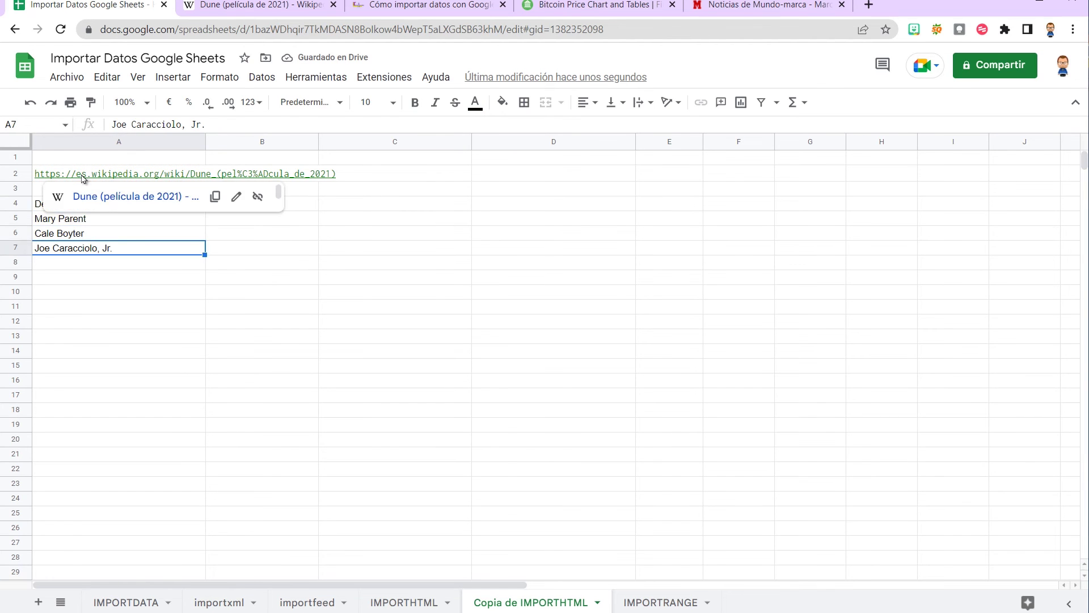
{"action": "left_click", "coordinate": [116, 195]}
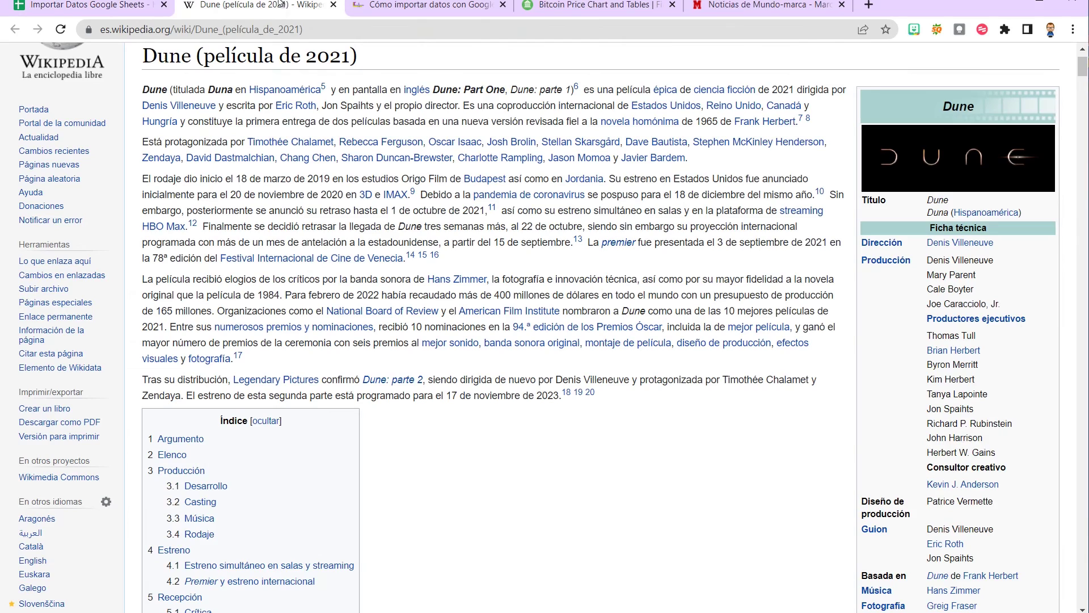
{"action": "left_click", "coordinate": [281, 6]}
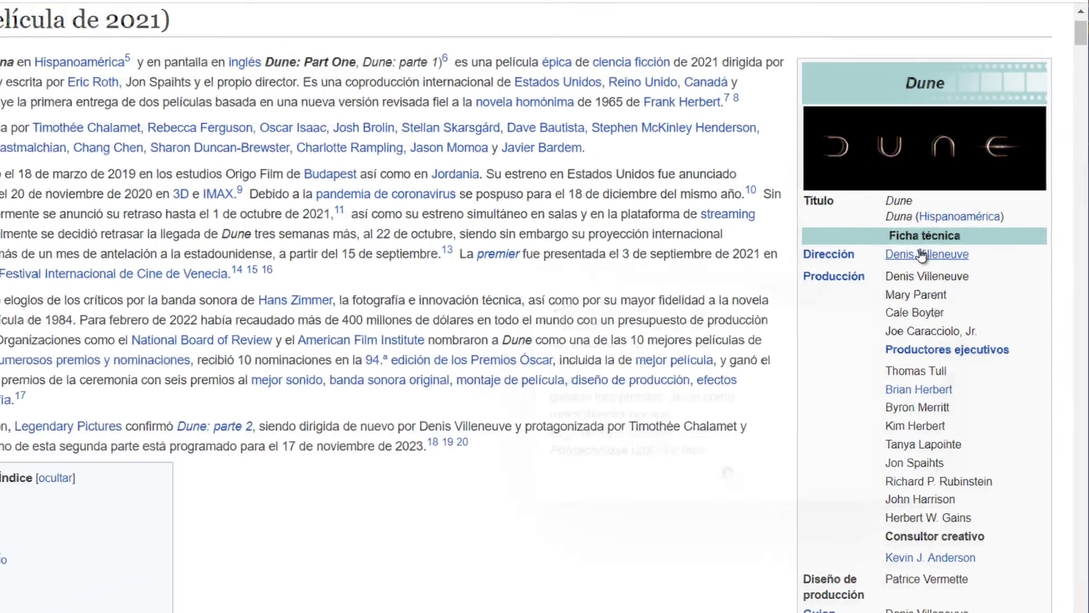
{"action": "mouse_move", "coordinate": [973, 244]}
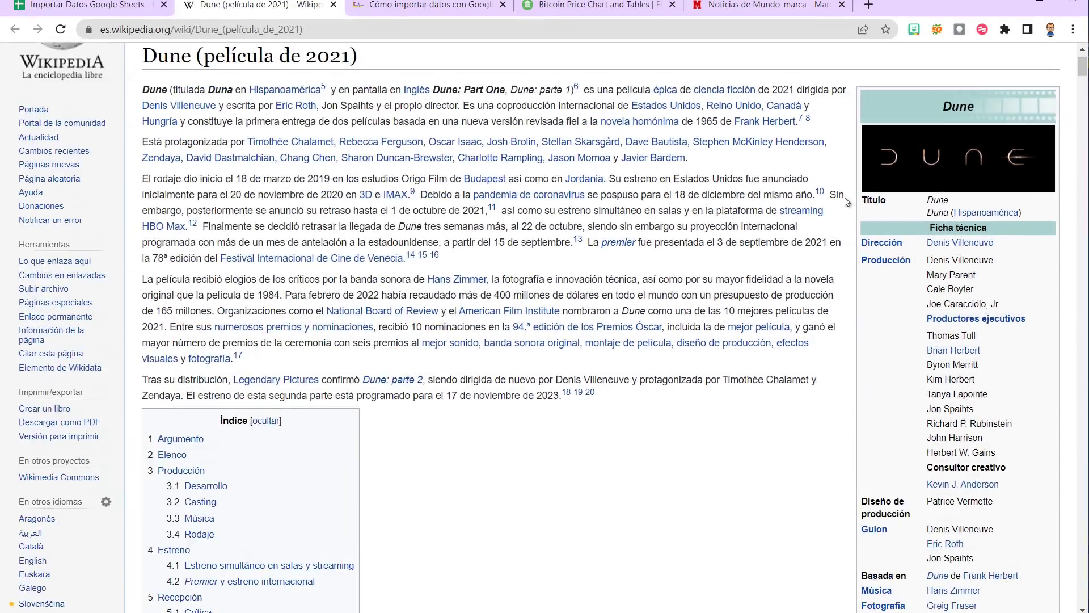
{"action": "left_click", "coordinate": [75, 8]}
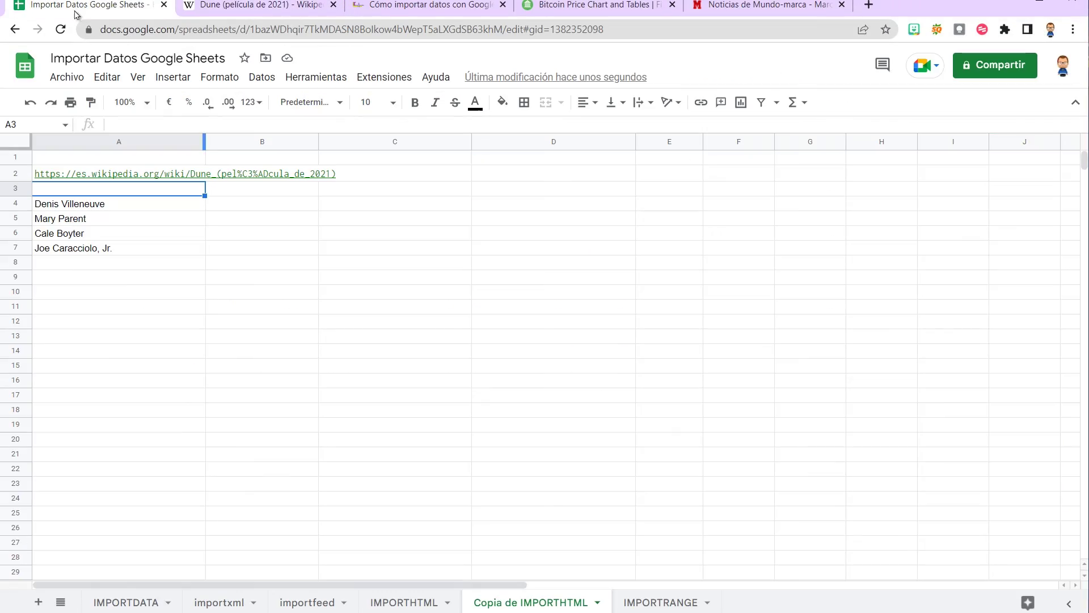
{"action": "left_click", "coordinate": [241, 8]}
{"action": "left_click", "coordinate": [136, 8]}
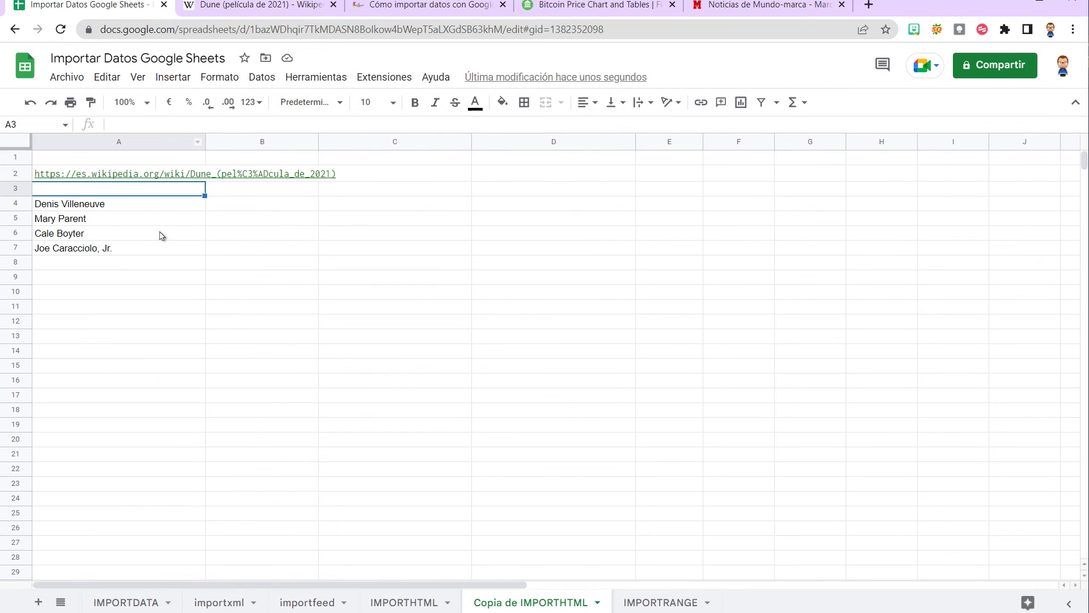
Change the index argument of the A4 IMPORTHTML formula to 3 to import the executive producers list.
{"action": "left_click", "coordinate": [141, 206]}
{"action": "left_click", "coordinate": [225, 123]}
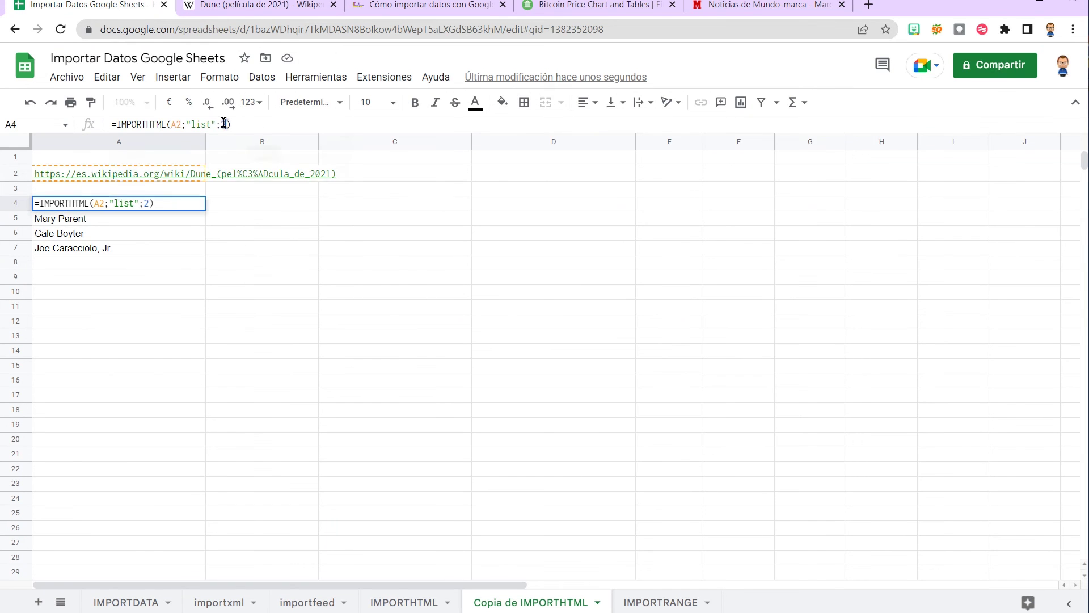
{"action": "type", "text": "3"}
{"action": "key", "text": "Return"}
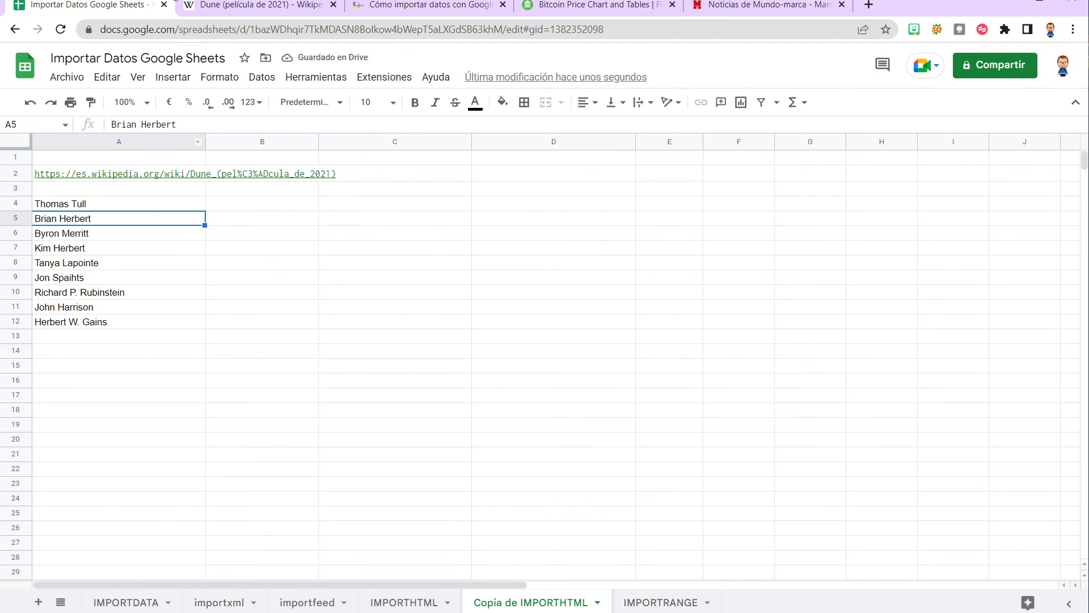
Inspect the HTML code of the director's link in the Dune page's Ficha técnica to examine its list structure.
{"action": "left_click", "coordinate": [232, 9]}
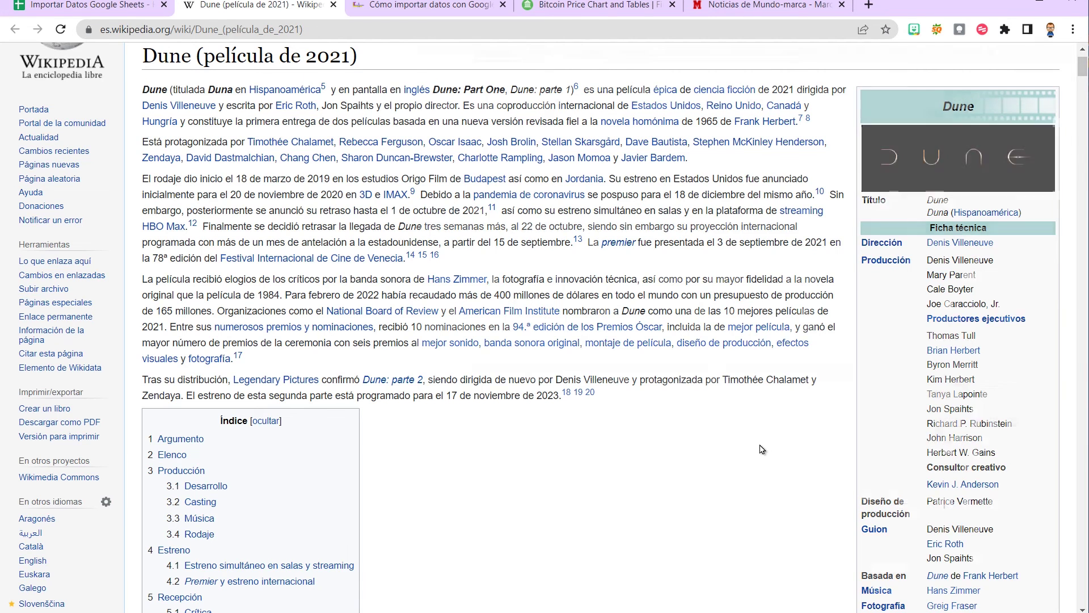
{"action": "key", "text": "ctrl+shift+i"}
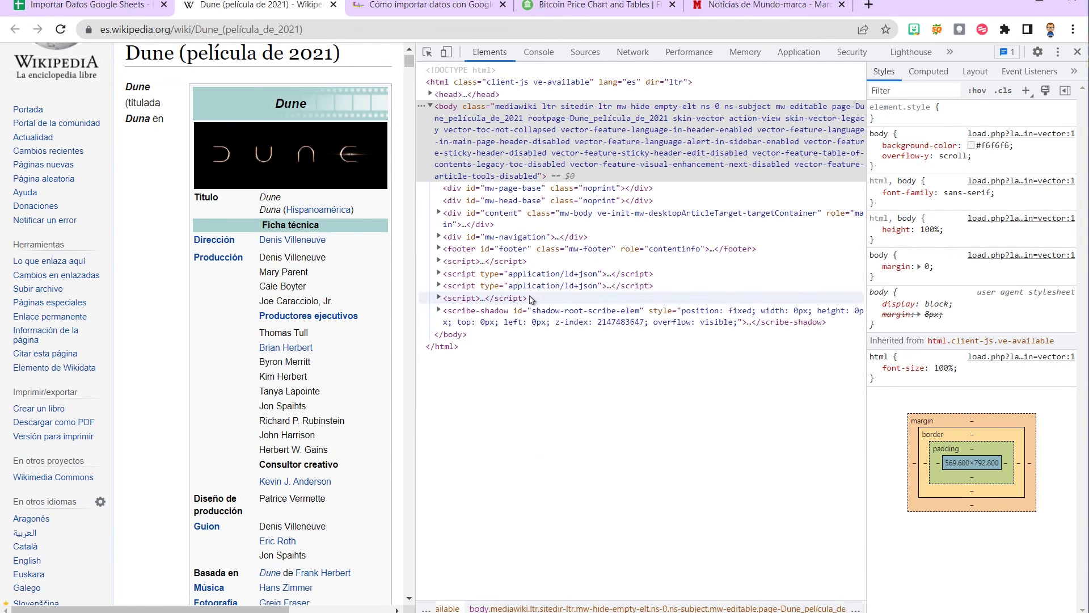
{"action": "left_click", "coordinate": [428, 52]}
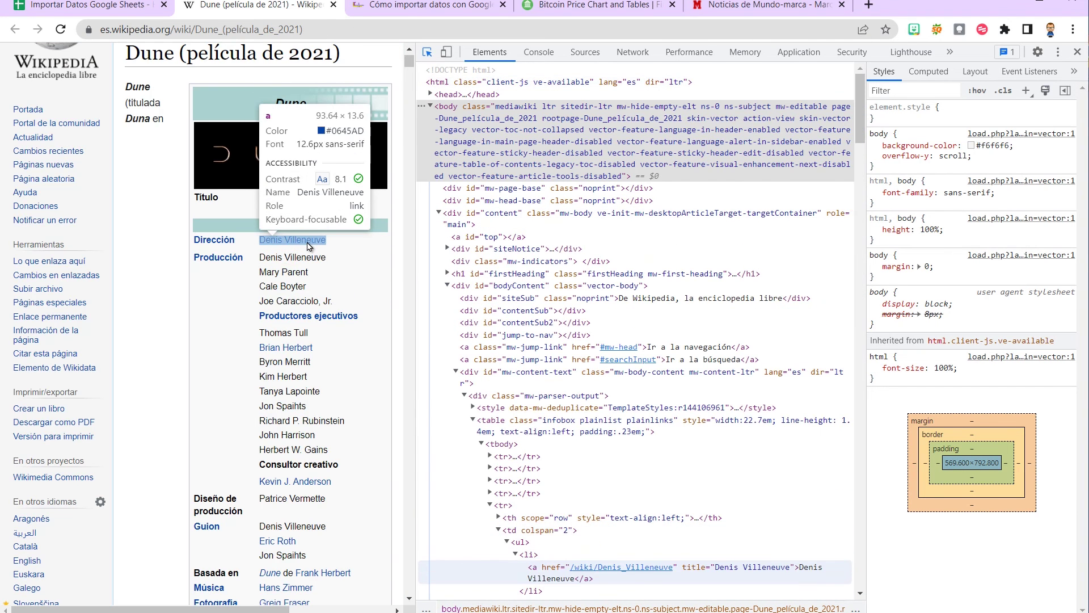
{"action": "left_click", "coordinate": [306, 244]}
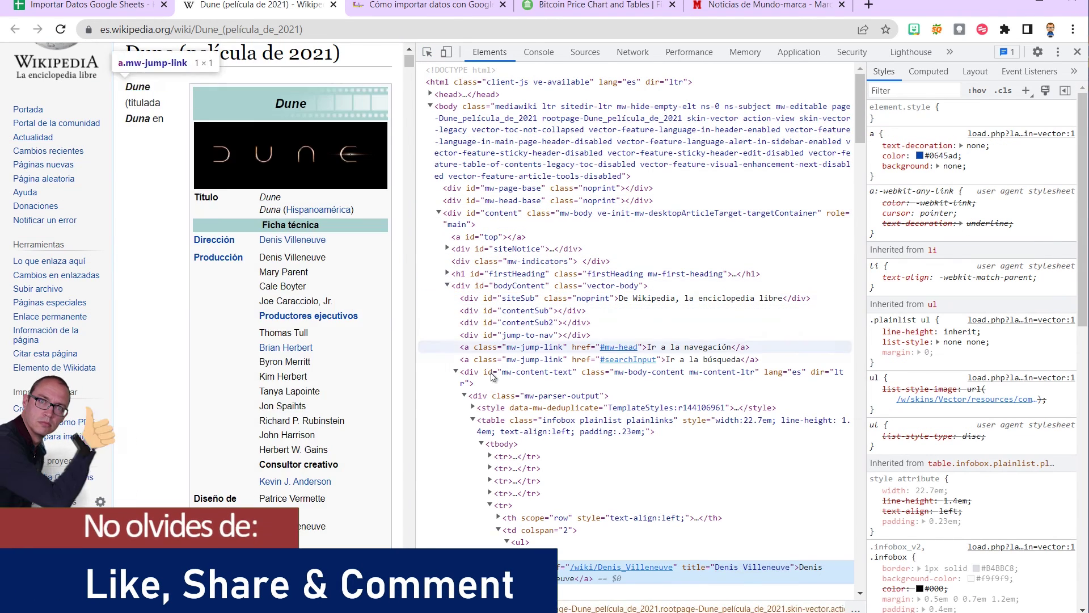
{"action": "scroll", "coordinate": [520, 496], "scroll_direction": "down", "scroll_amount": 3}
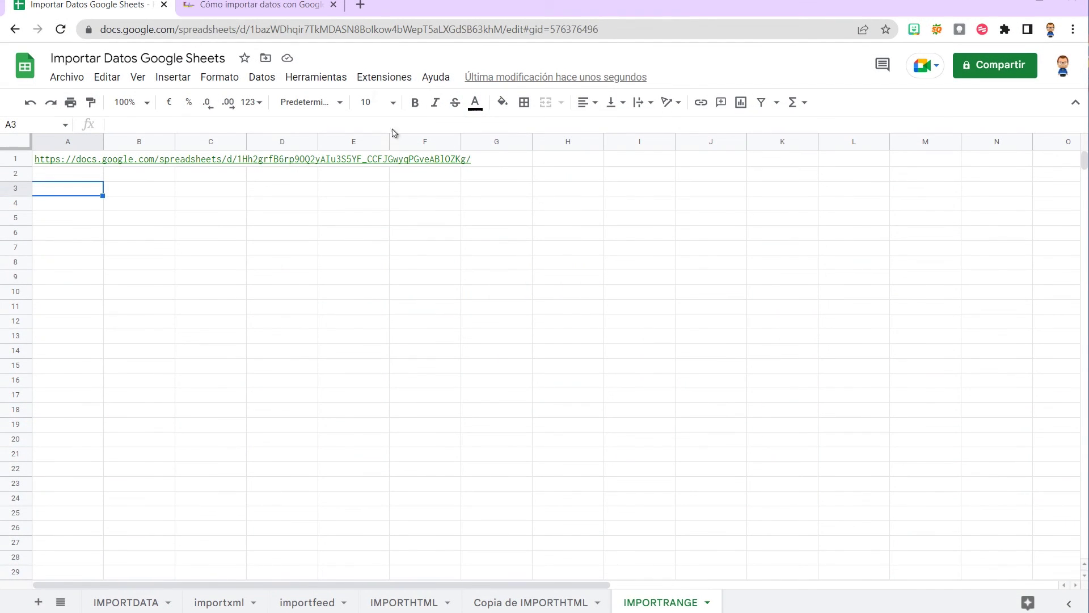
Open the World Cup spreadsheet linked in the tutorial article's IMPORTRANGE section and look over its data.
{"action": "left_click", "coordinate": [259, 9]}
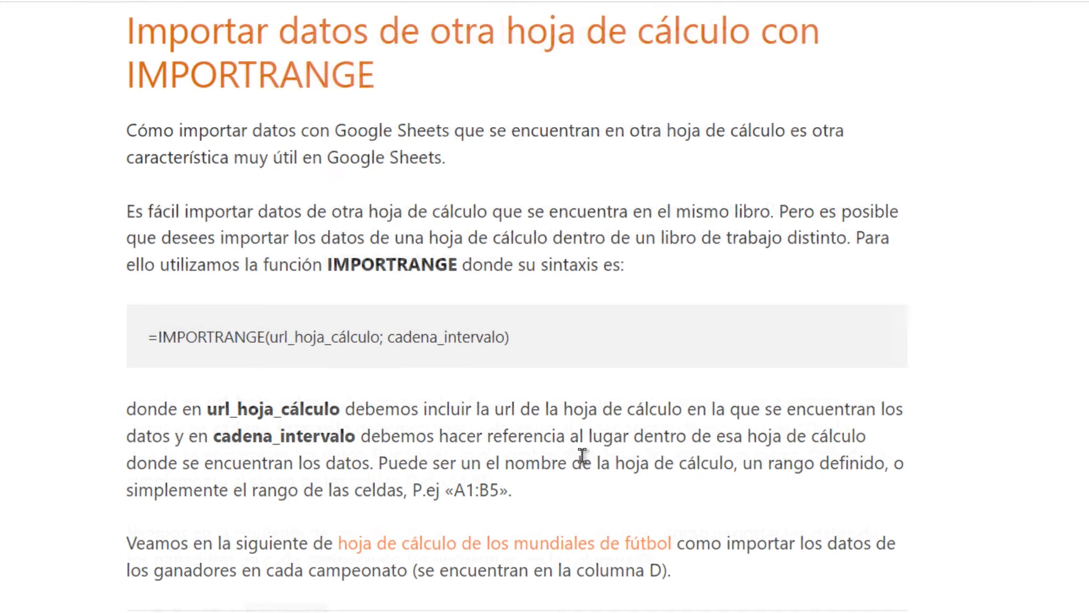
{"action": "scroll", "coordinate": [583, 456], "scroll_direction": "down", "scroll_amount": 3}
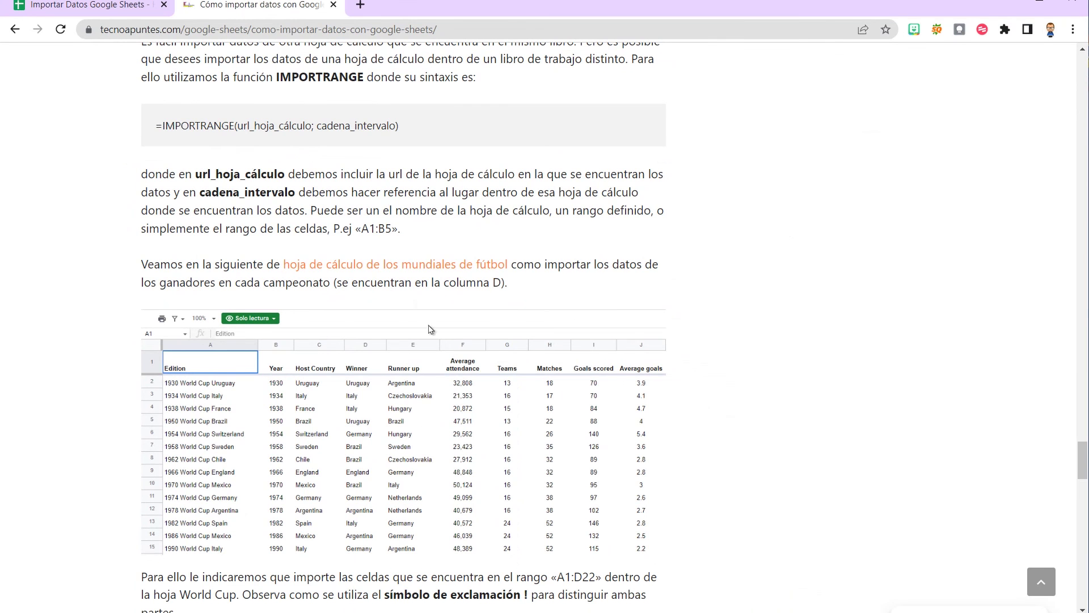
{"action": "left_click", "coordinate": [396, 273]}
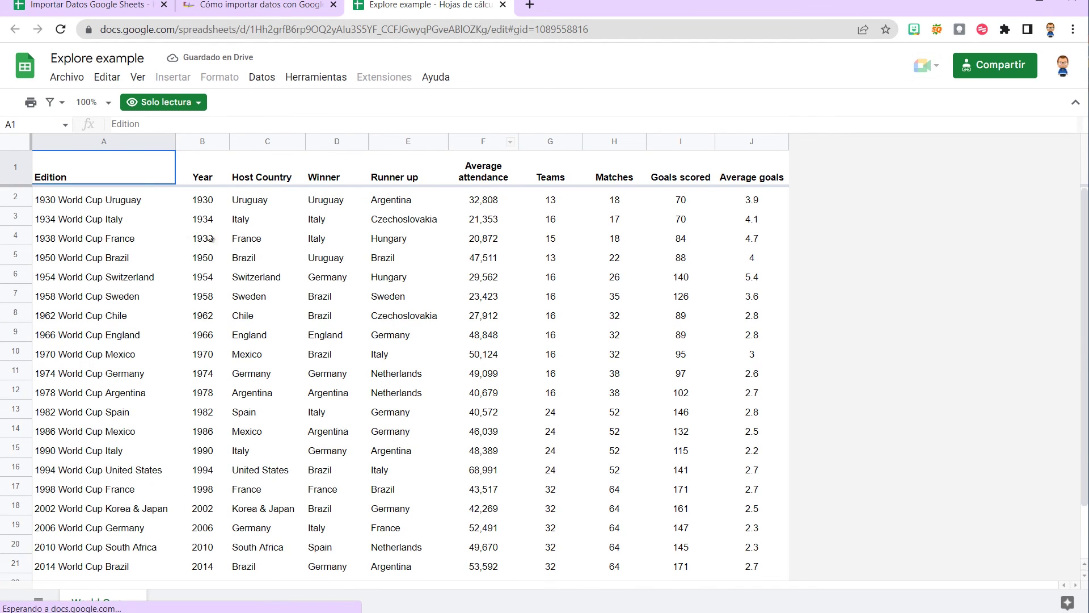
{"action": "scroll", "coordinate": [142, 423], "scroll_direction": "down", "scroll_amount": 2}
{"action": "scroll", "coordinate": [142, 423], "scroll_direction": "up", "scroll_amount": 2}
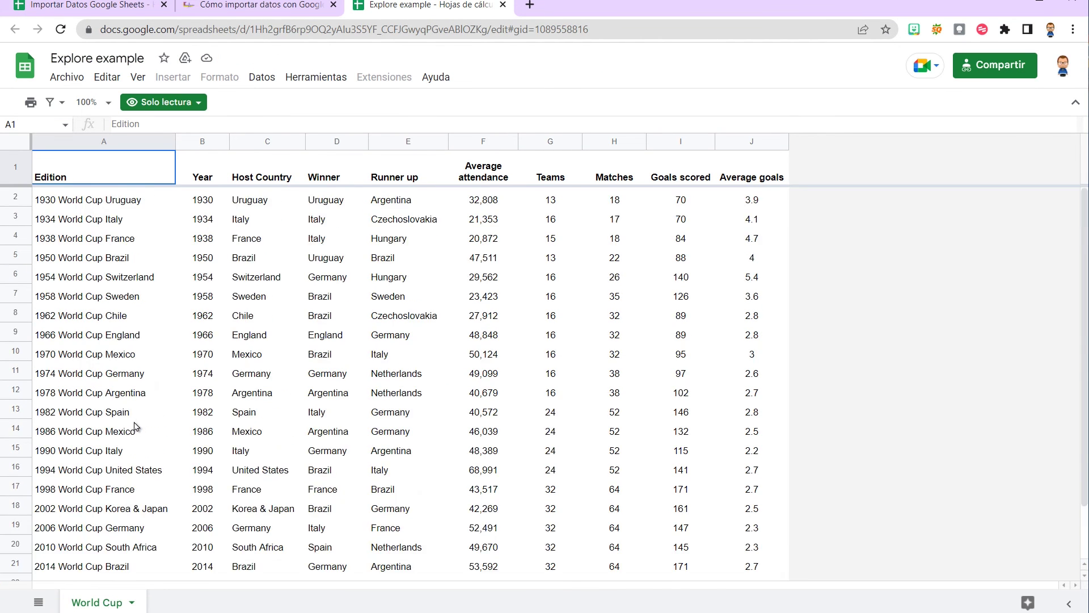
{"action": "left_click", "coordinate": [117, 299]}
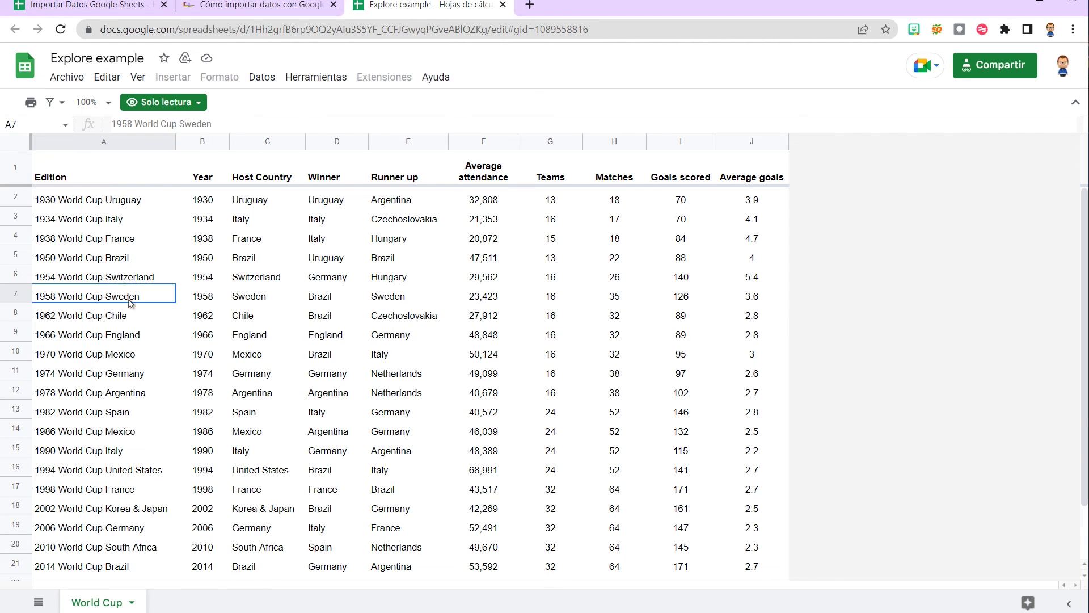
{"action": "left_click", "coordinate": [460, 299]}
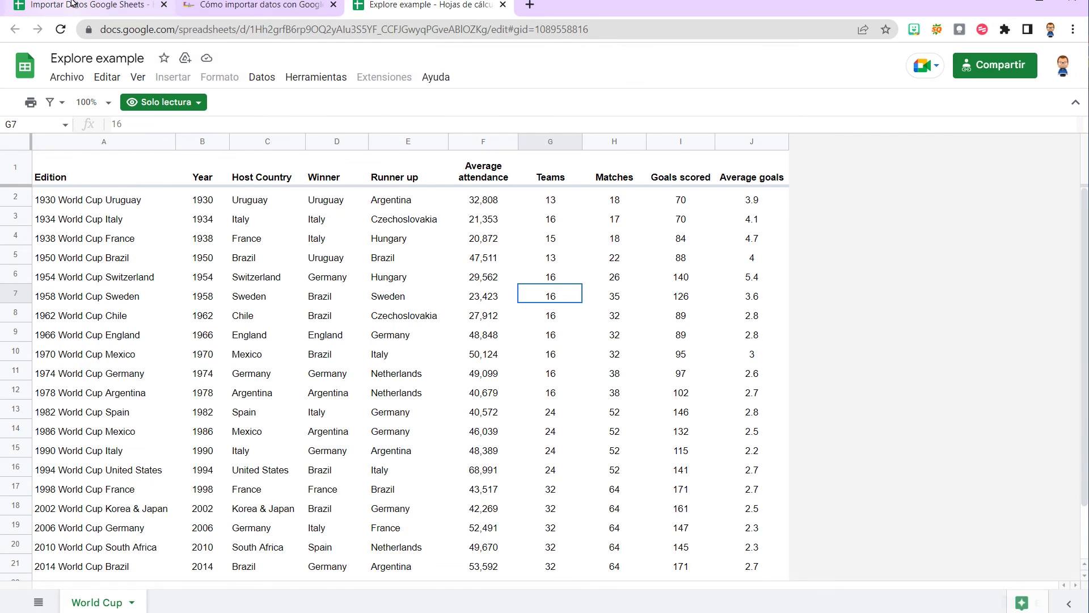
Start an IMPORTRANGE formula in cell A3 of the IMPORTRANGE sheet, using A1 as the spreadsheet URL argument.
{"action": "left_click", "coordinate": [74, 5]}
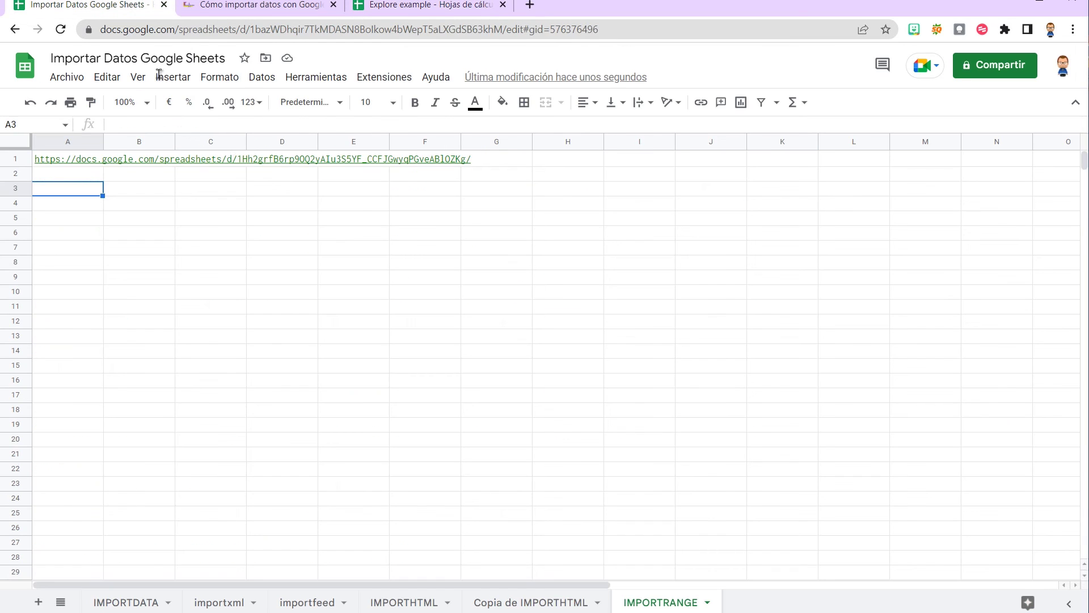
{"action": "left_click", "coordinate": [74, 161]}
{"action": "left_click", "coordinate": [406, 280]}
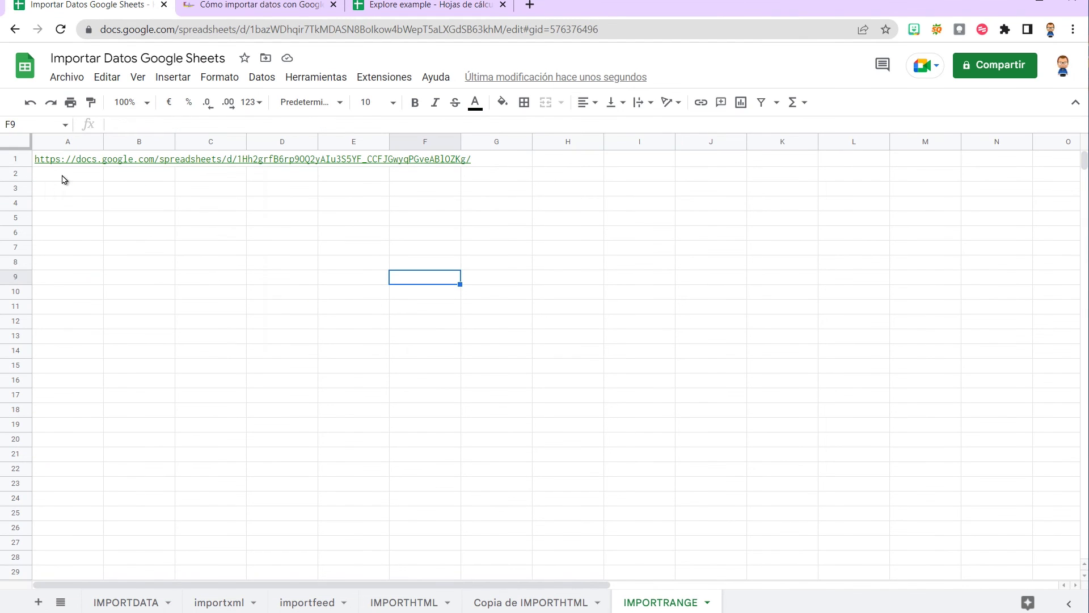
{"action": "left_click", "coordinate": [78, 194]}
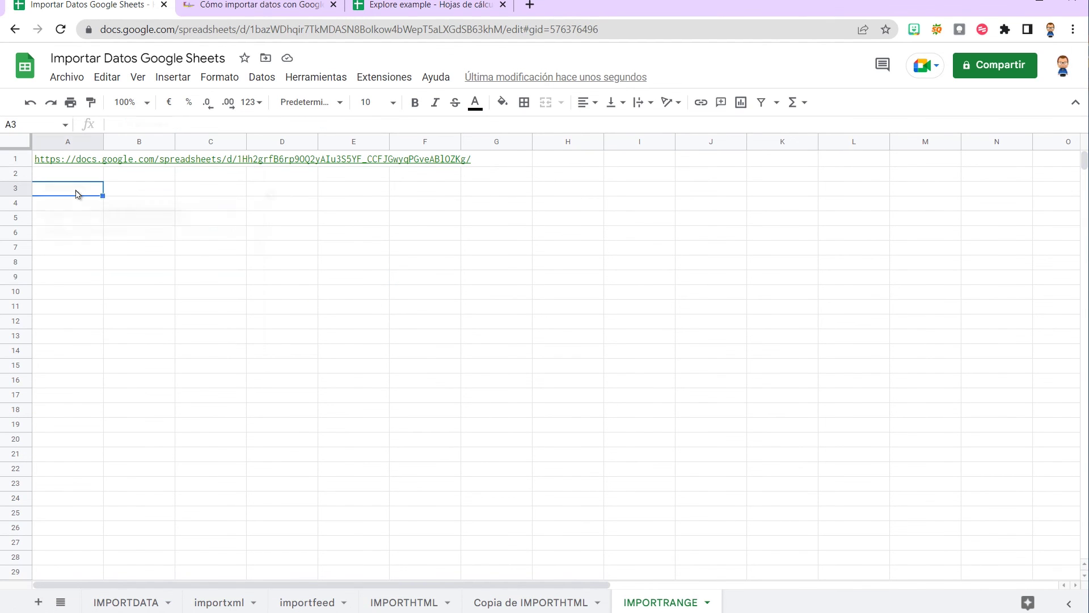
{"action": "type", "text": "=IMPORTRANGE("}
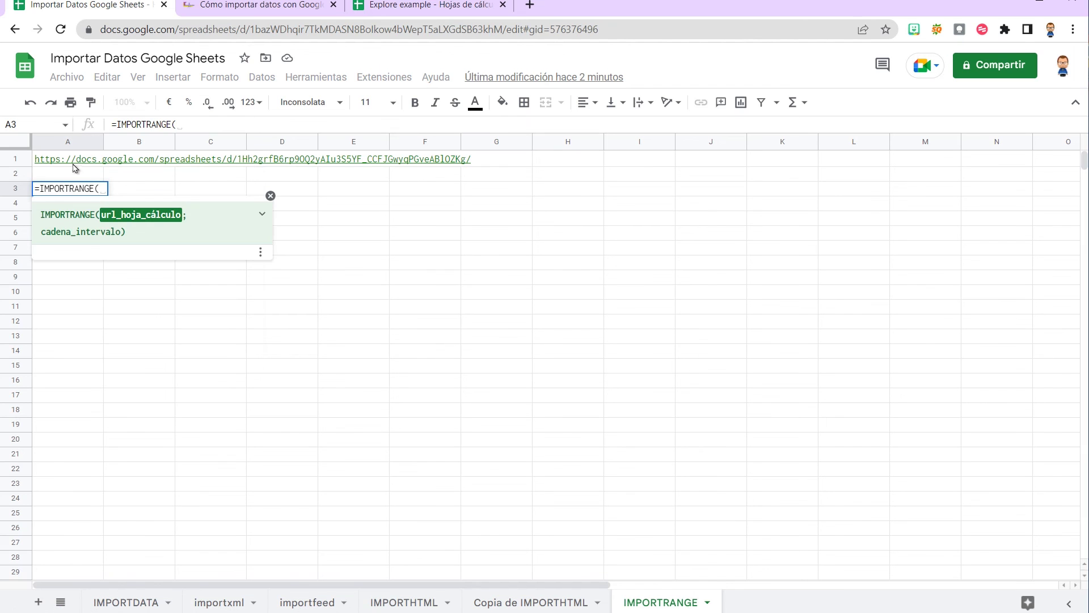
{"action": "left_click", "coordinate": [72, 161]}
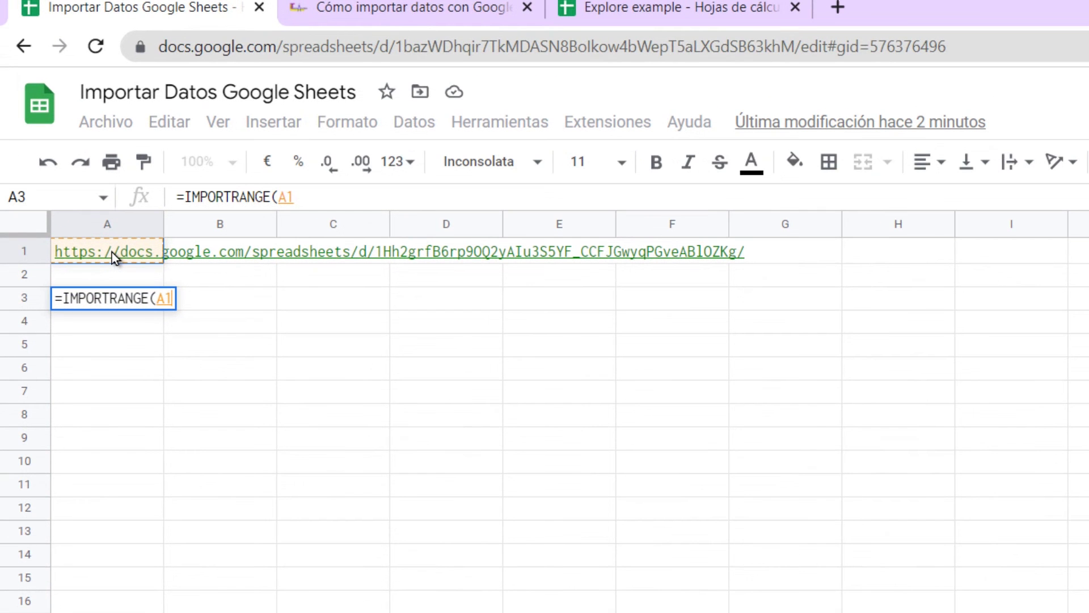
{"action": "type", "text": ";"}
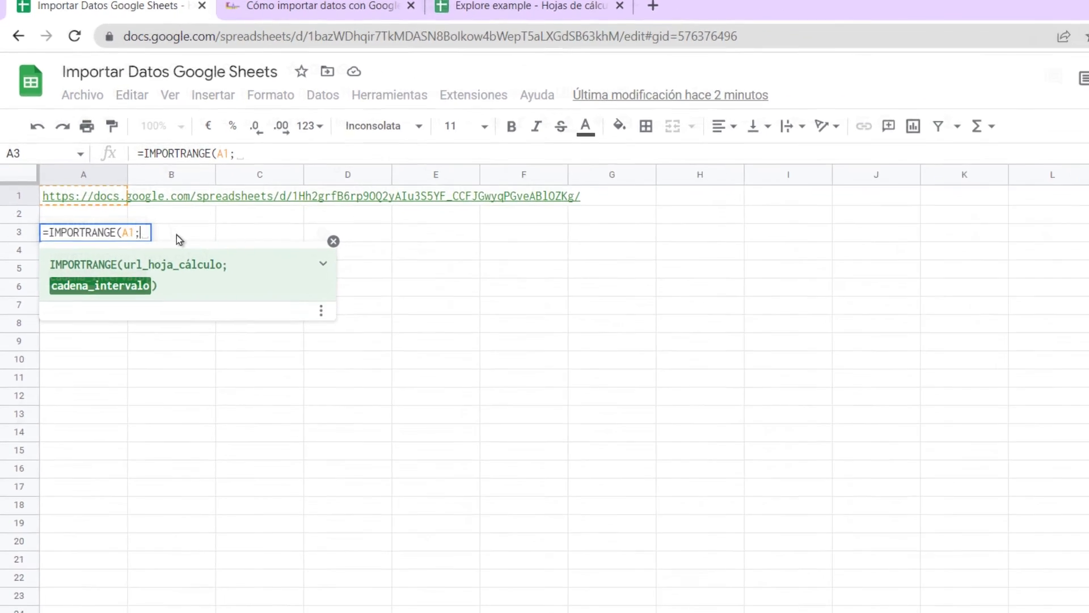
Check the sheet name in the source spreadsheet and begin the formula's range argument with "World Cup!
{"action": "left_click", "coordinate": [559, 11]}
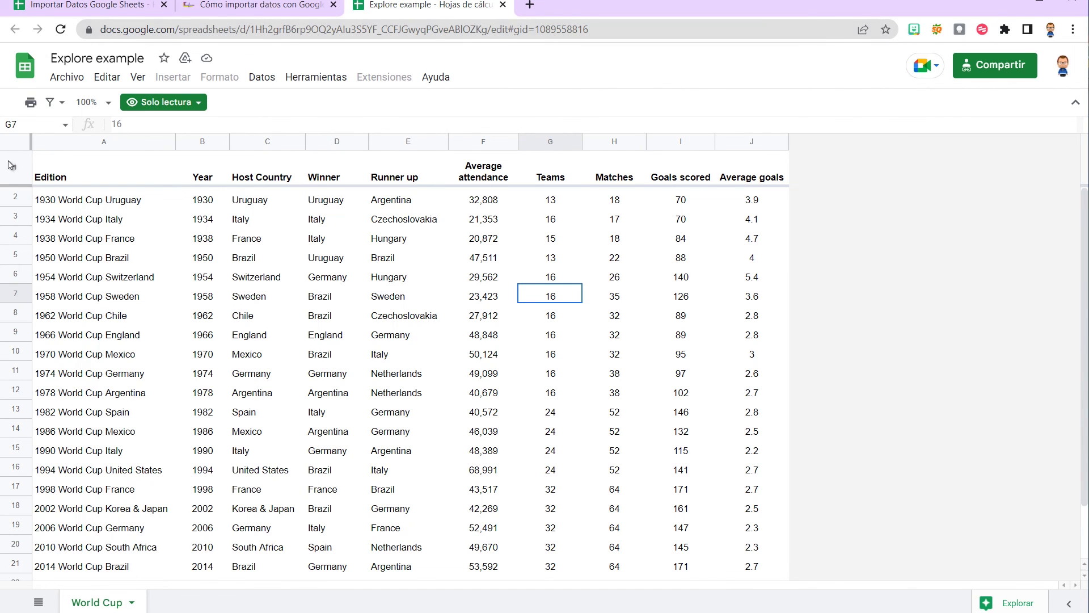
{"action": "left_click", "coordinate": [114, 9]}
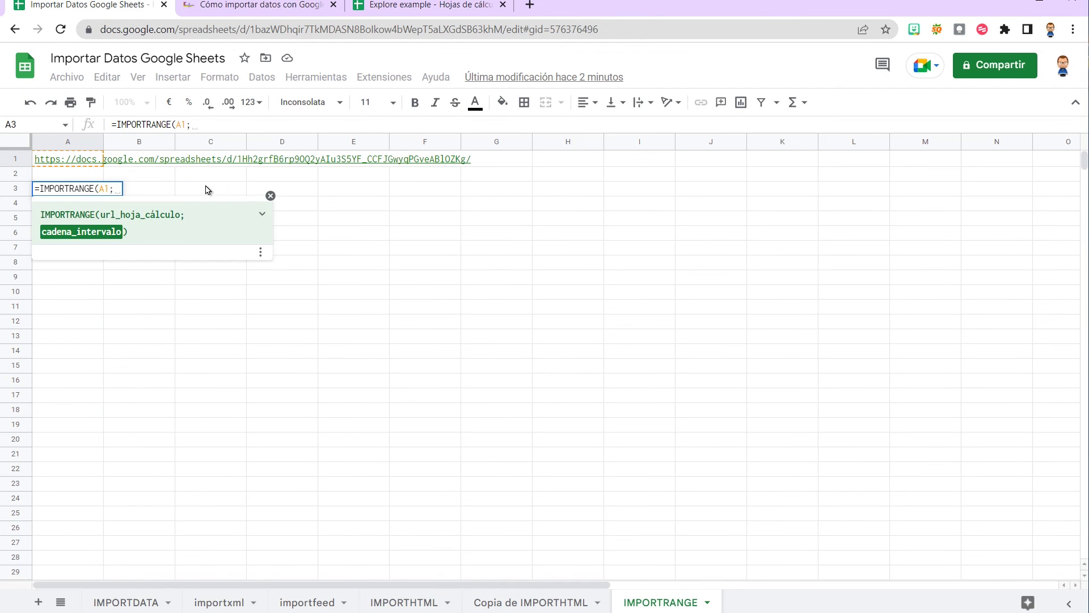
{"action": "type", "text": "\"Wor"}
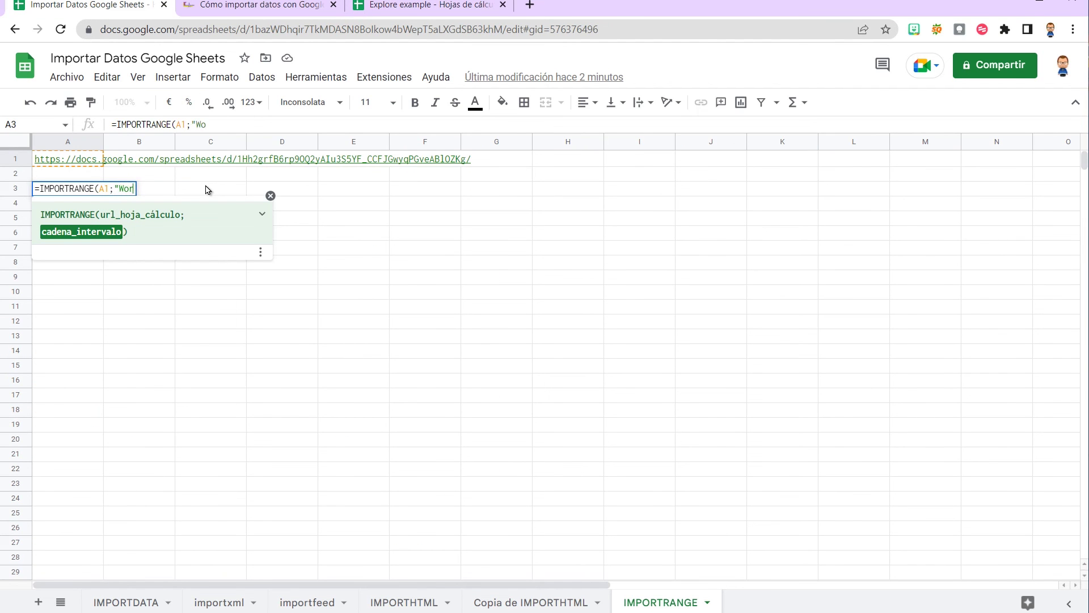
{"action": "type", "text": "ld Cup!"}
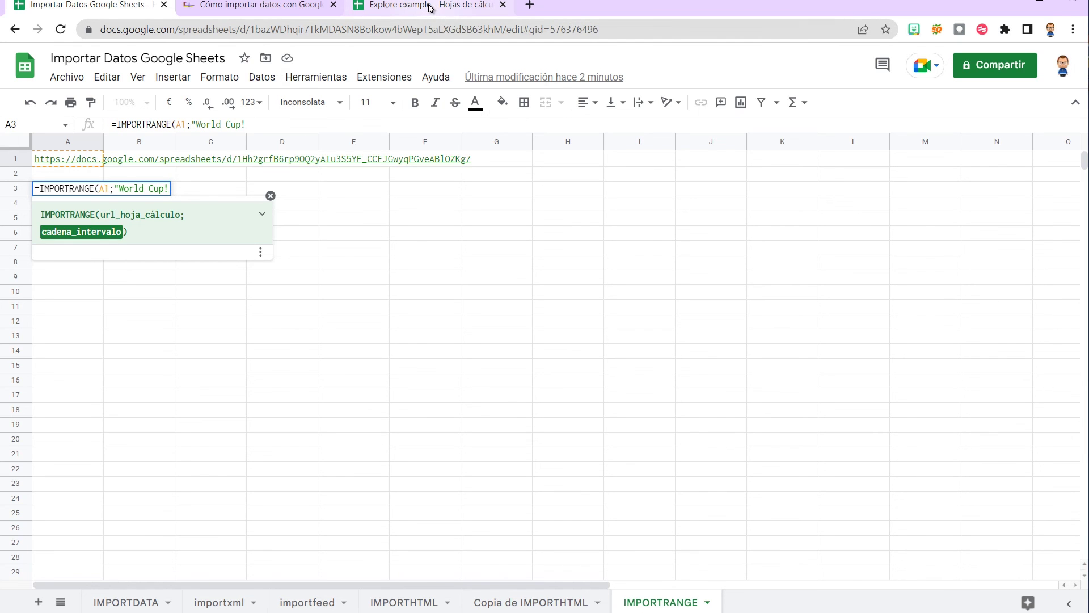
Check the source table's last data row and complete the A3 formula as =IMPORTRANGE(A1;"World Cup!A1:D22").
{"action": "mouse_move", "coordinate": [426, 9]}
{"action": "type", "text": "A1:D"}
{"action": "left_click", "coordinate": [427, 9]}
{"action": "scroll", "coordinate": [398, 420], "scroll_direction": "down", "scroll_amount": 3}
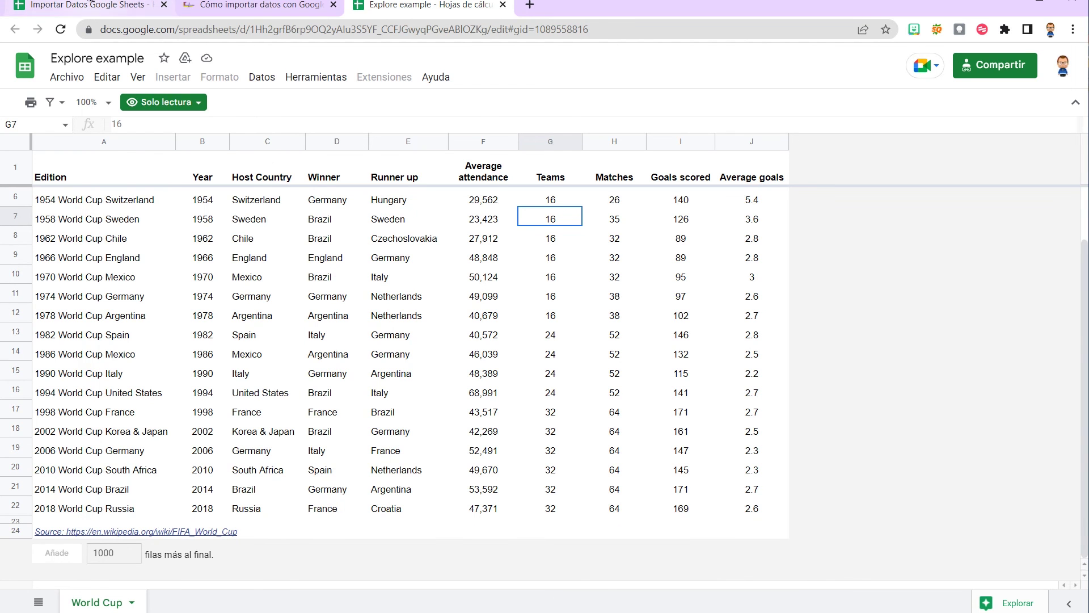
{"action": "left_click", "coordinate": [93, 6]}
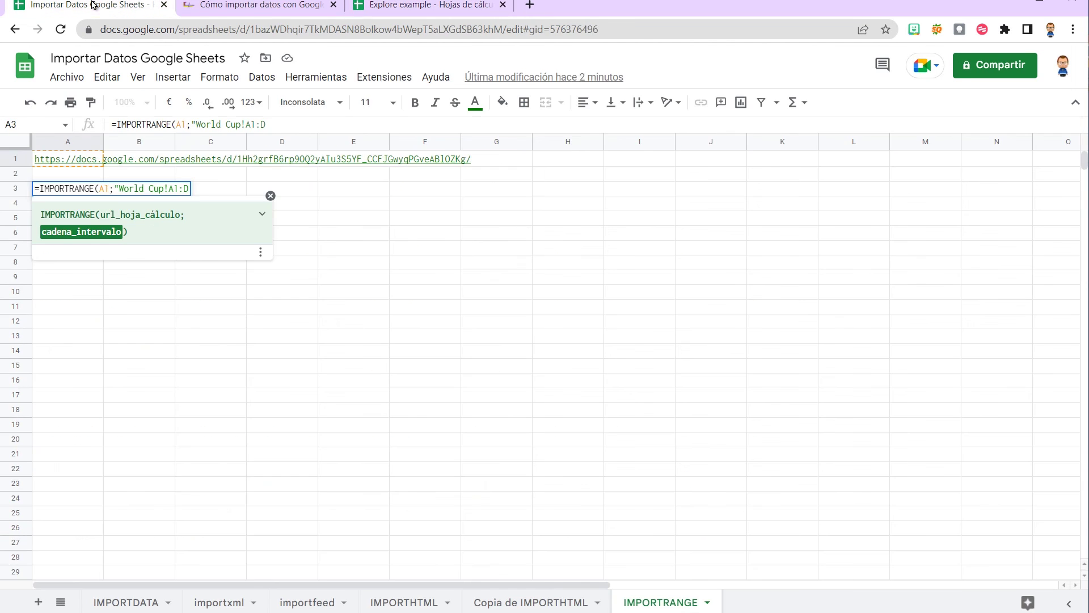
{"action": "left_click", "coordinate": [284, 122]}
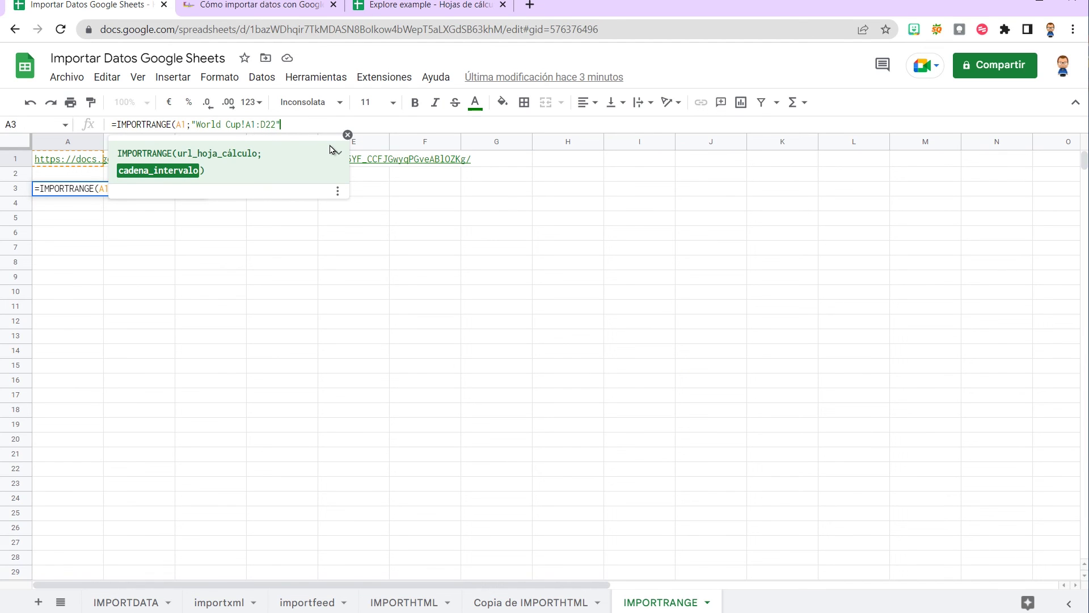
{"action": "type", "text": ")"}
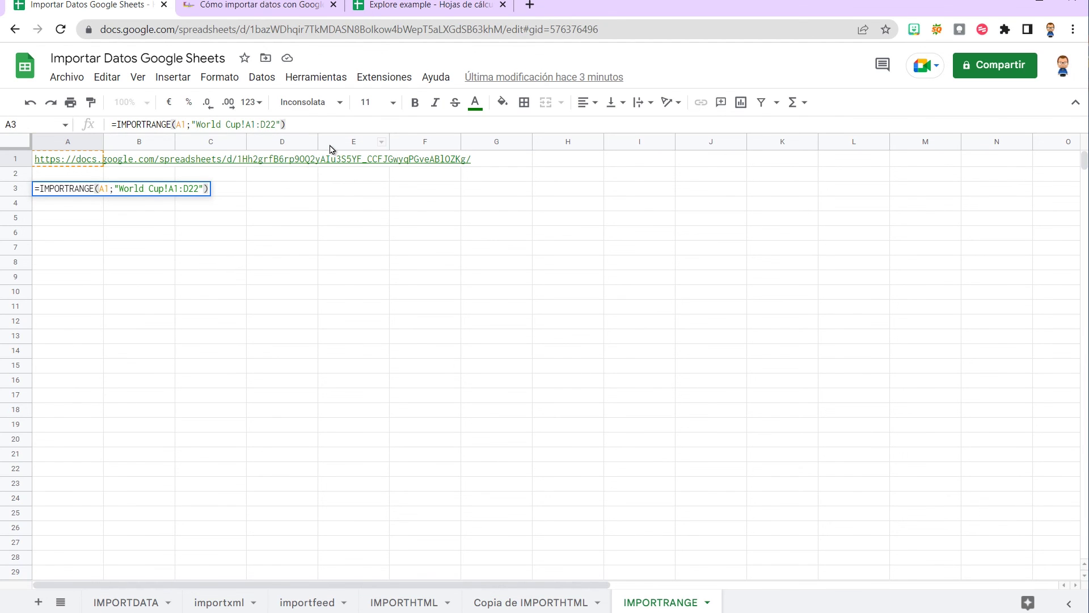
{"action": "key", "text": "Return"}
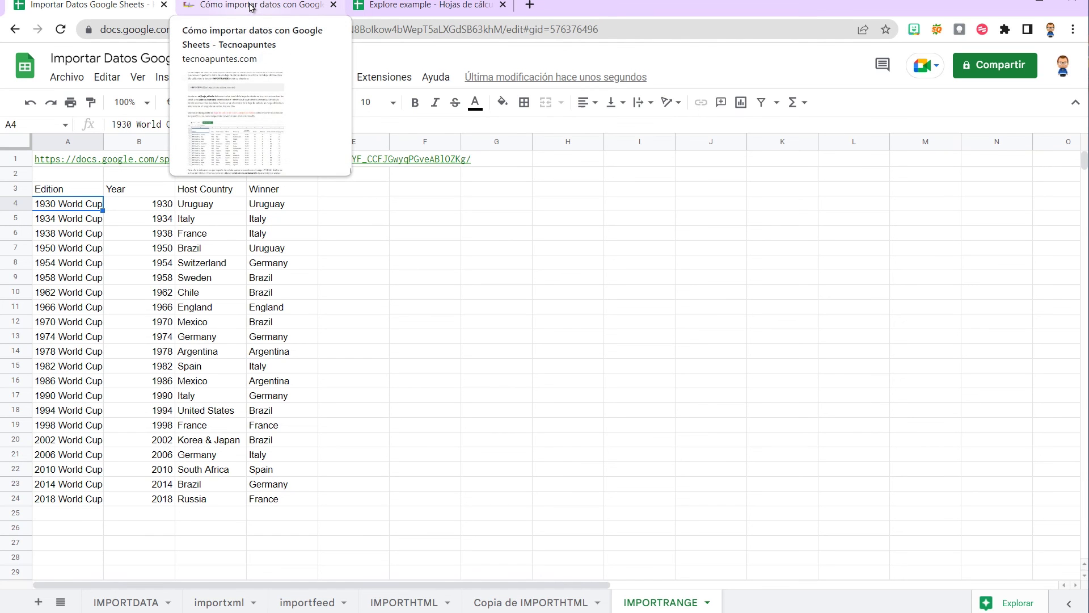
Compare the imported World Cup data with the source spreadsheet and return to the tutorial article on importing data.
{"action": "left_click", "coordinate": [434, 6]}
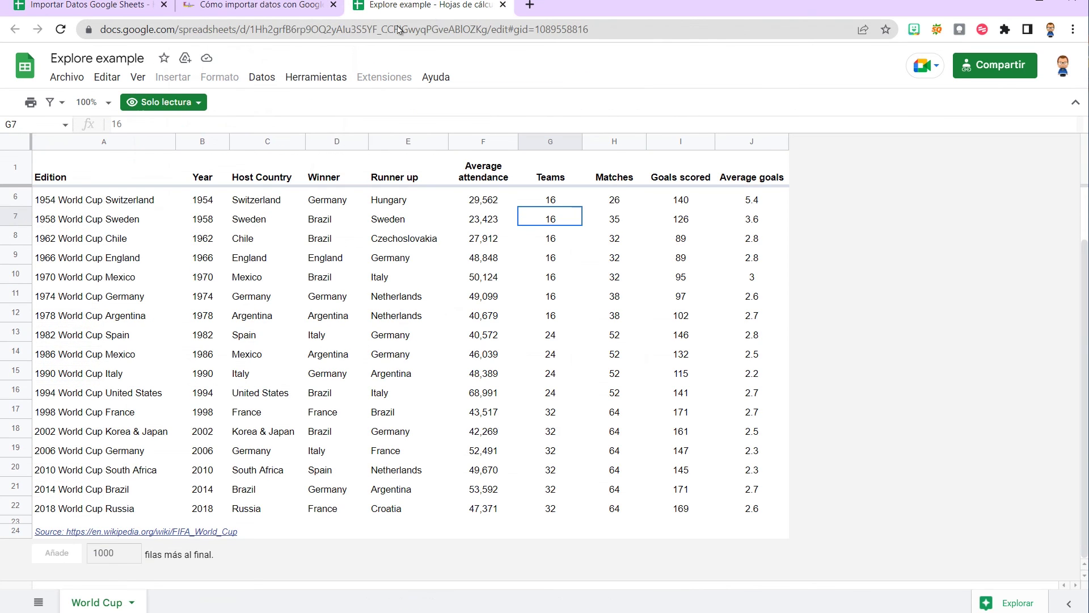
{"action": "left_click", "coordinate": [101, 11]}
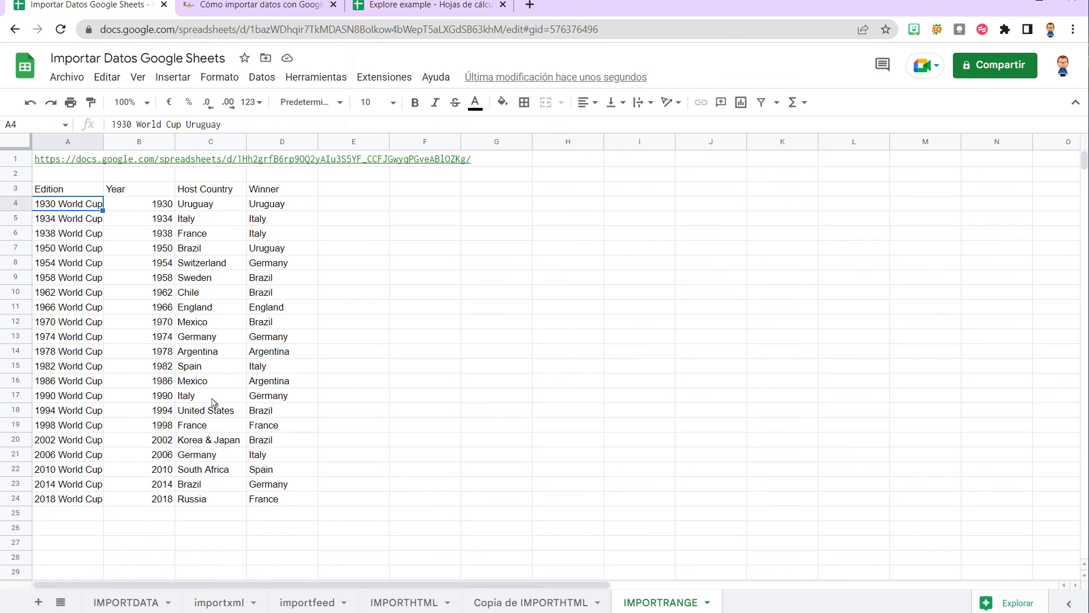
{"action": "left_click", "coordinate": [128, 381]}
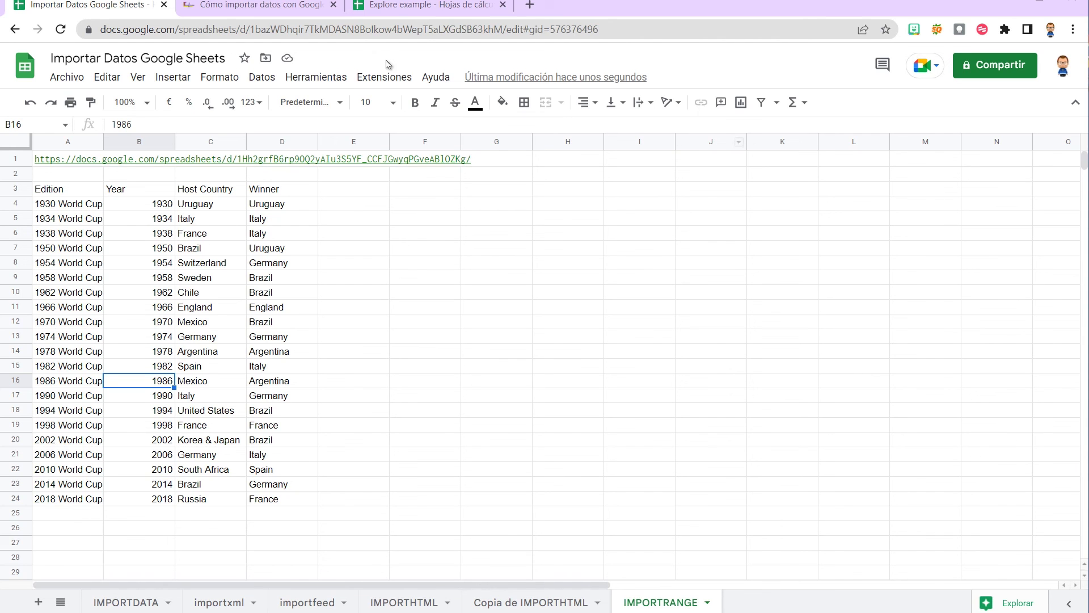
{"action": "left_click", "coordinate": [288, 7]}
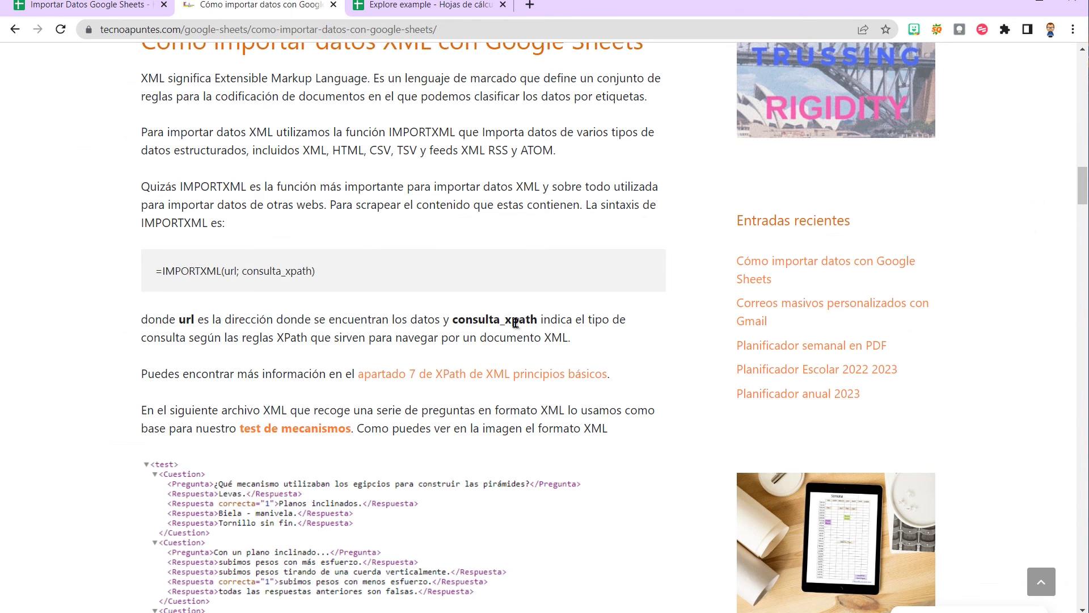